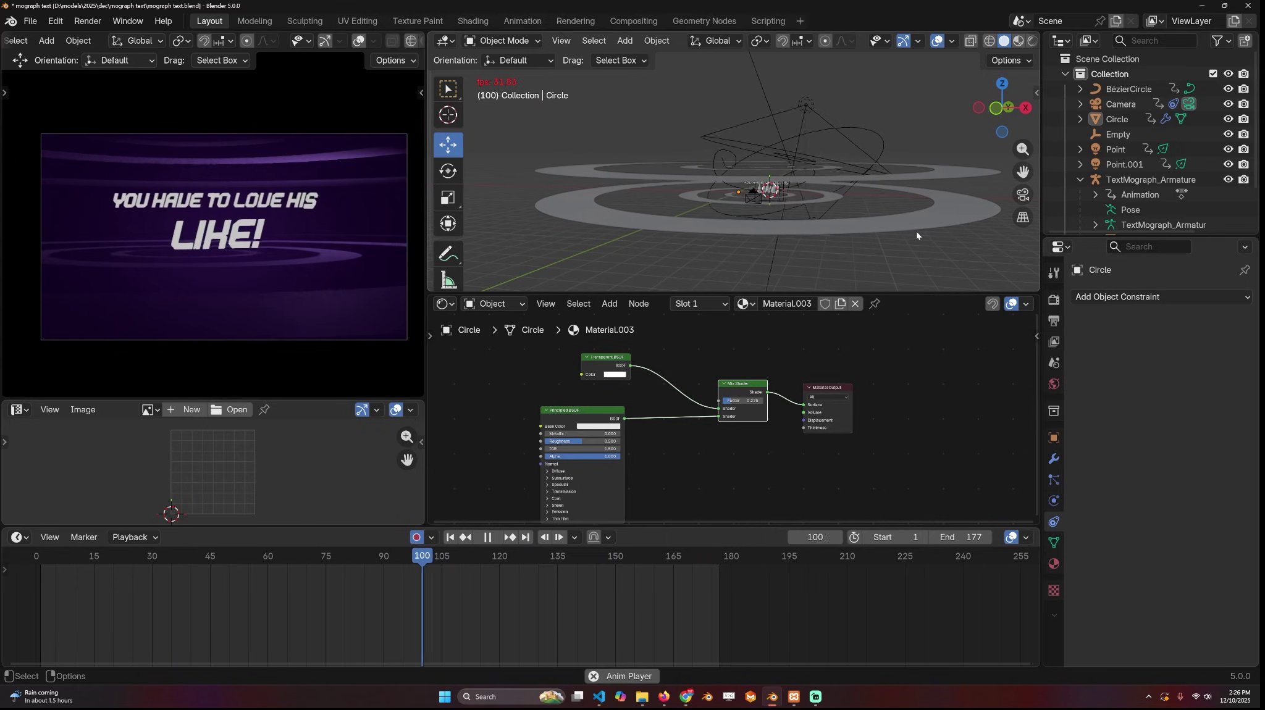
Review the Text Mograph settings in the finished project and the smooth text animation reference video on YouTube in the browser.
key("n")
scroll(1005, 177, "down", 4)
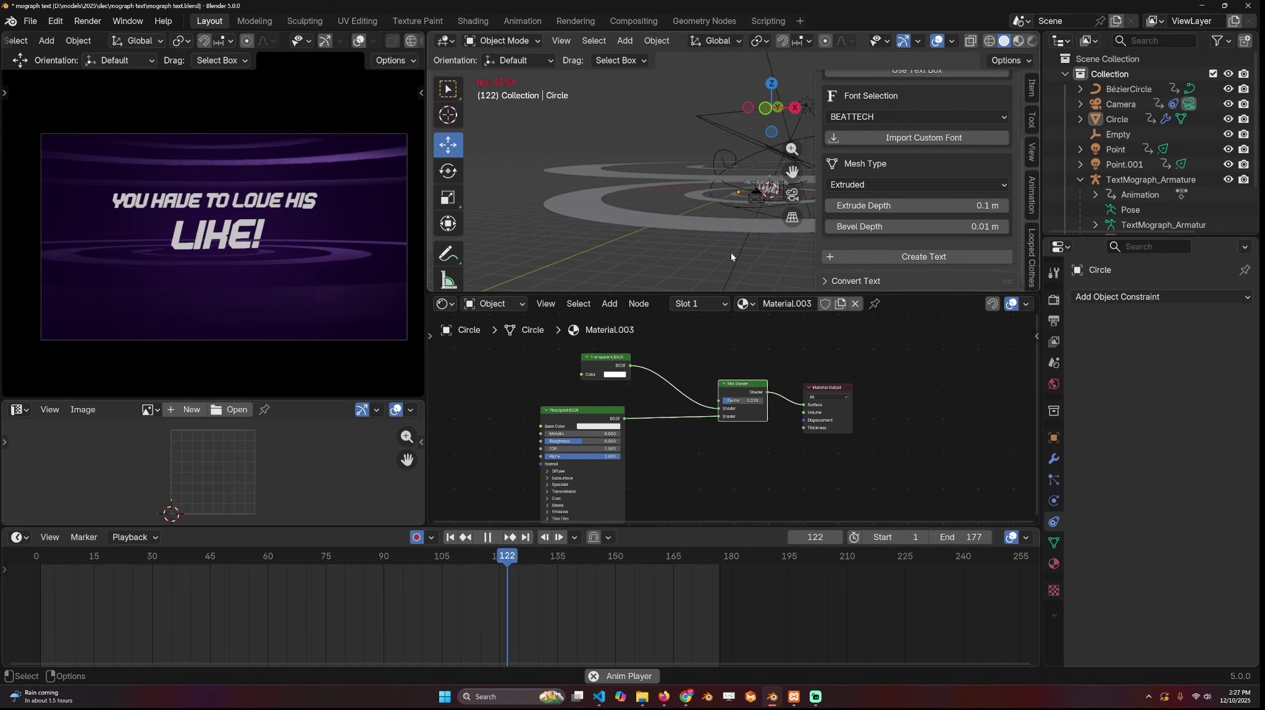
left_click(685, 696)
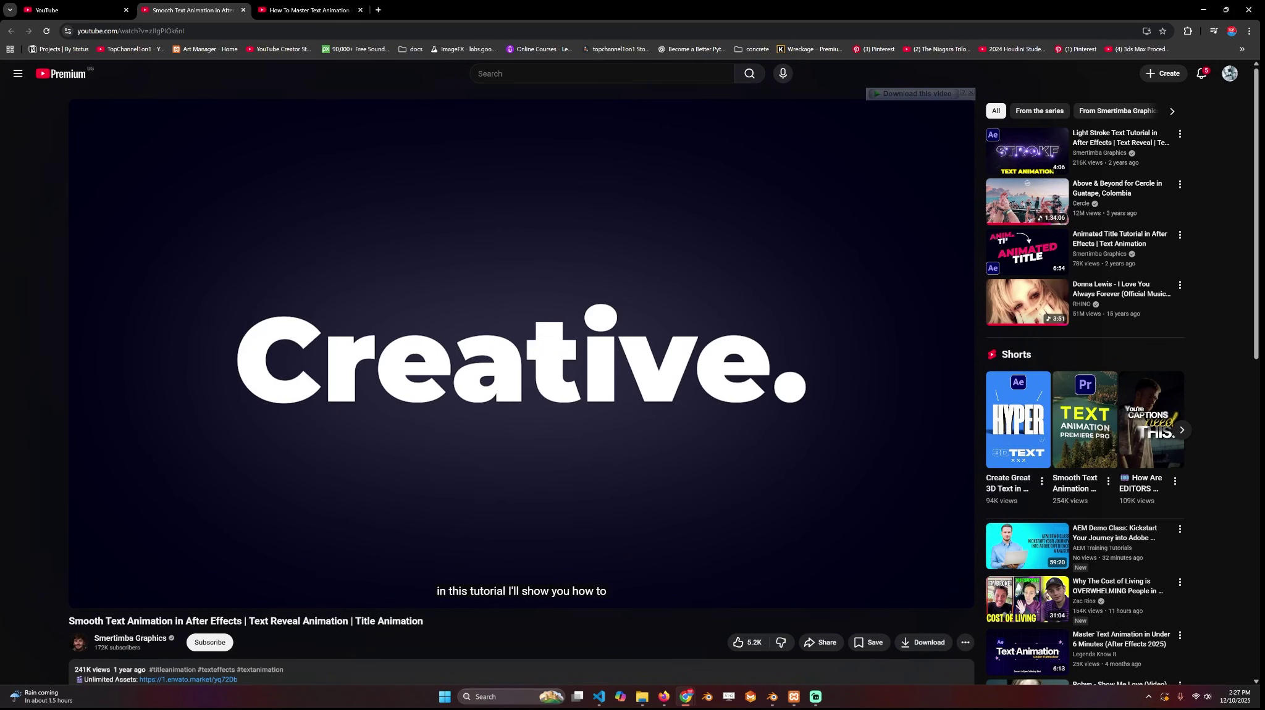
mouse_move(291, 424)
key("alt+Tab")
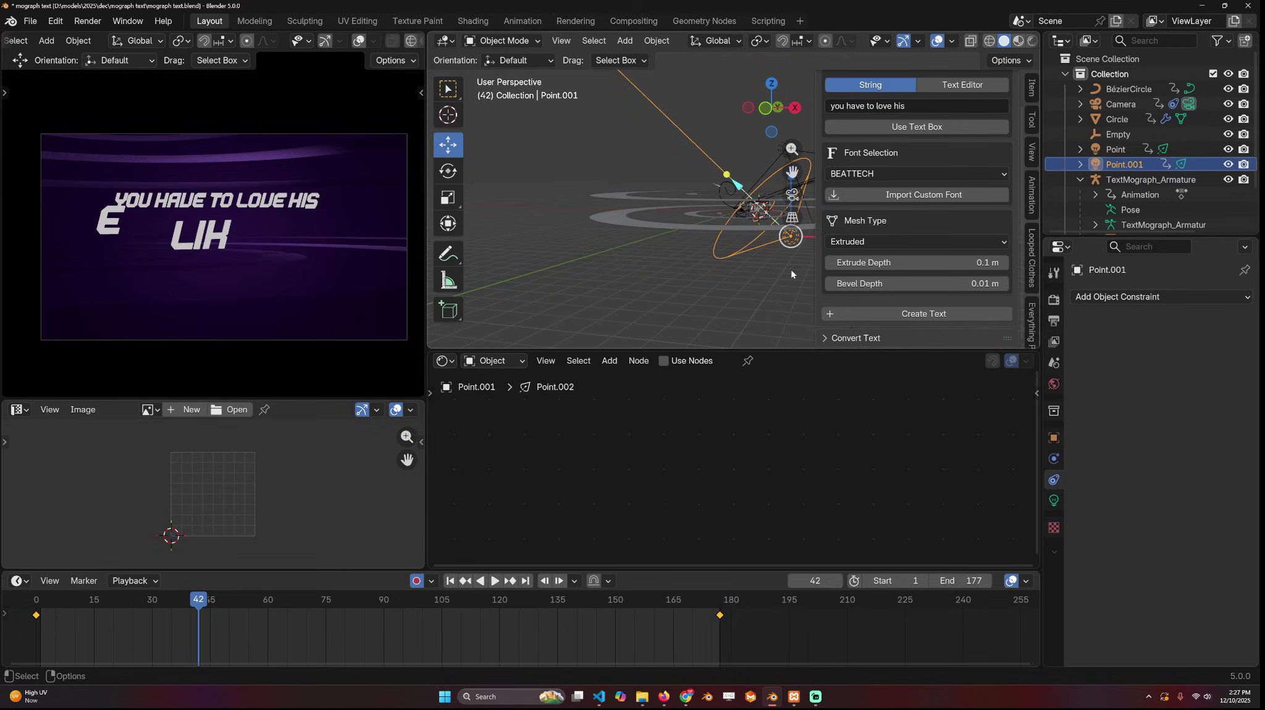
scroll(849, 248, "up", 2)
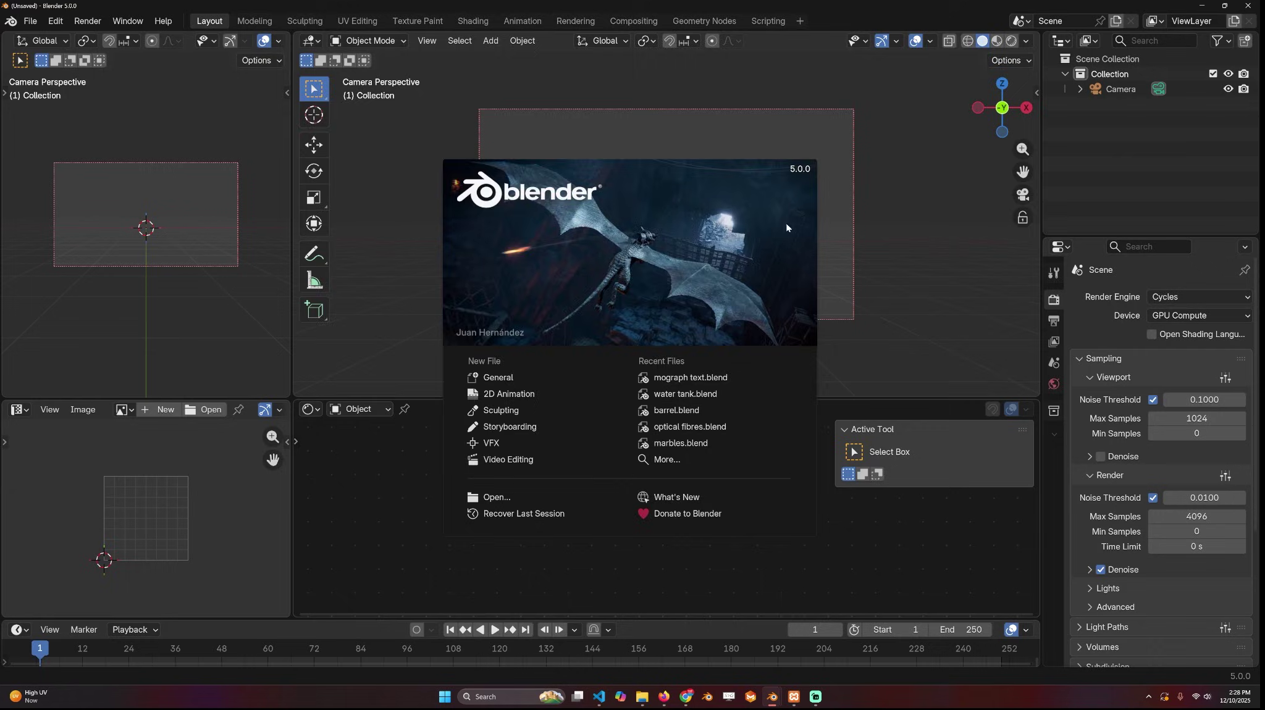
In a new file, create extruded text reading "SUBCRIBE" in the BEATTECH font with the Text Mograph add-on.
left_click(905, 262)
key("n")
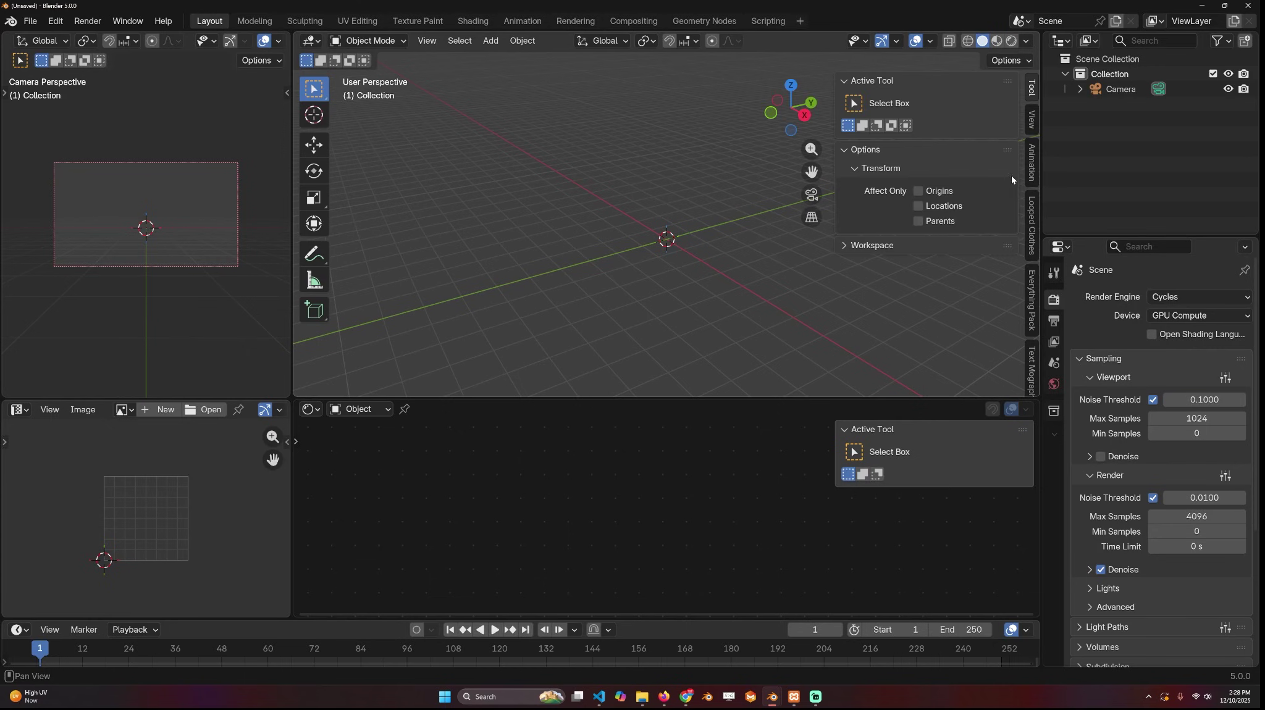
left_click(1032, 366)
left_click(908, 148)
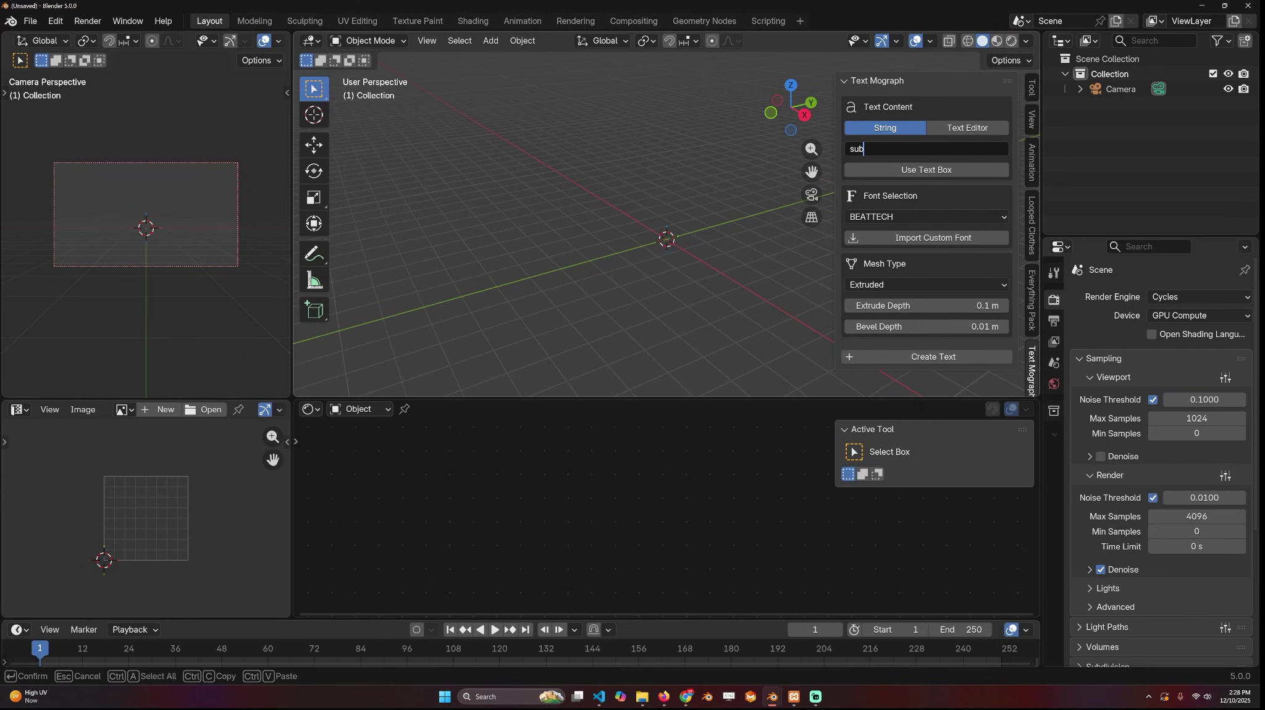
middle_click_drag(656, 201, 710, 137)
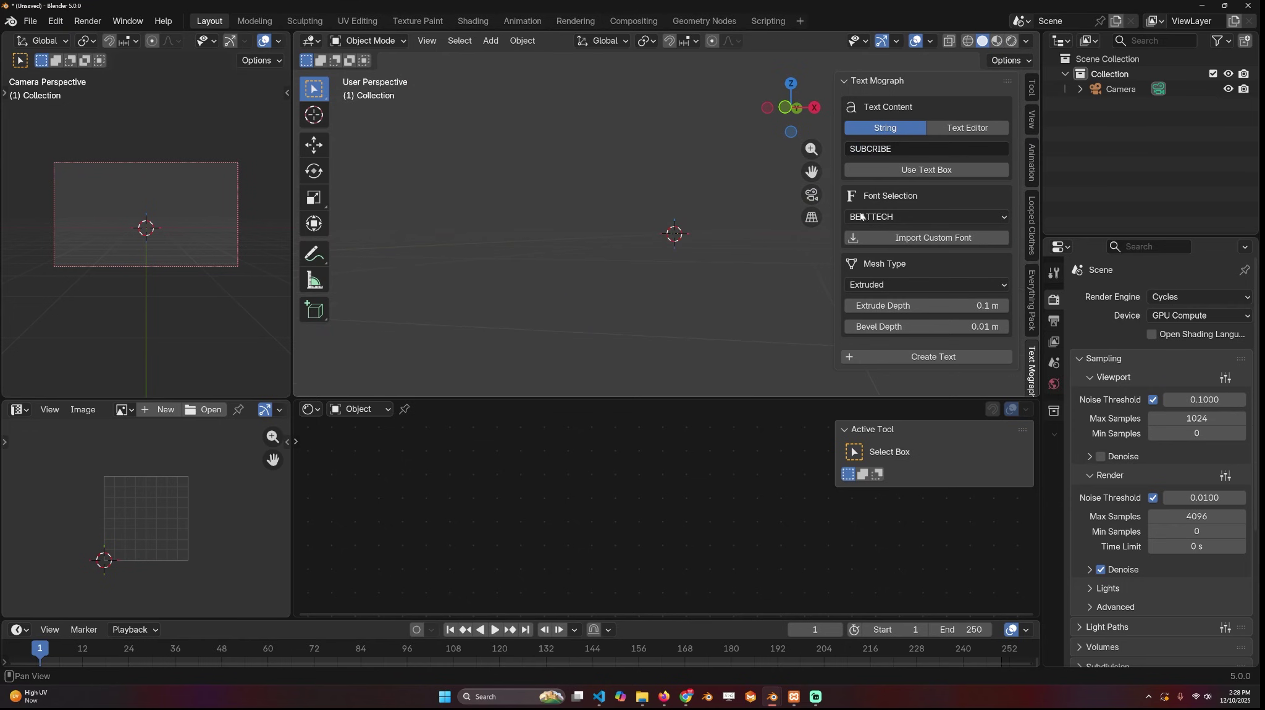
left_click(918, 220)
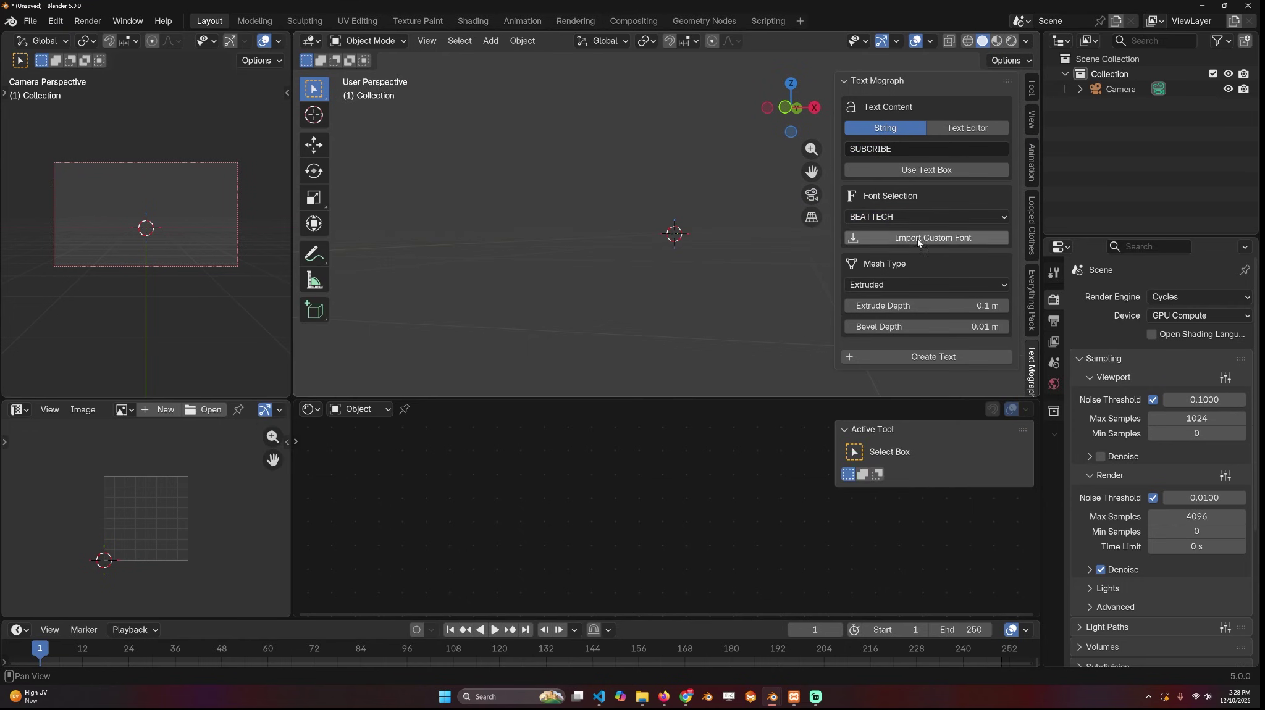
left_click(931, 357)
Examine the text's mesh topology around the letters B and C in solid and wireframe display.
middle_click_drag(754, 255, 557, 272, "shift")
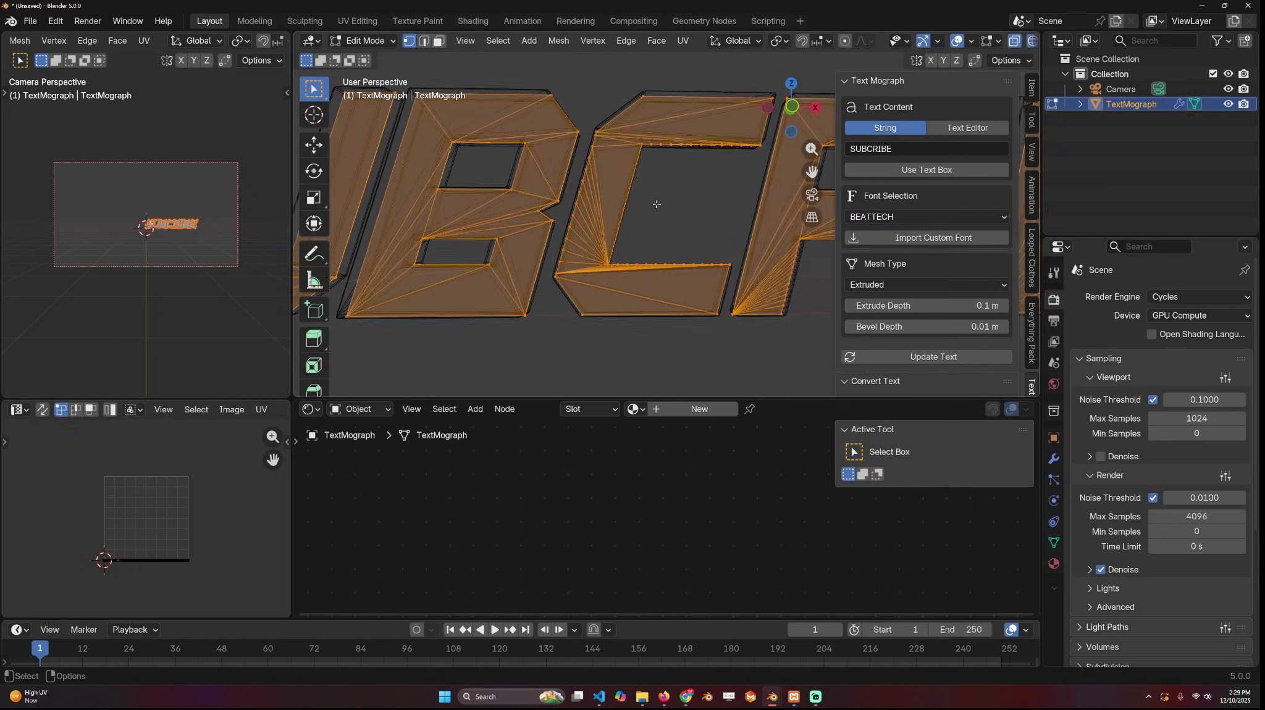
scroll(657, 203, "down", 4)
key("Tab")
key("shift+z")
mouse_move(648, 206)
middle_mouse_down()
mouse_move(494, 229)
mouse_move(642, 224)
middle_mouse_up()
scroll(620, 224, "up", 3)
scroll(624, 224, "down", 3)
scroll(525, 222, "up", 3)
key("shift+z")
key("Tab")
middle_click_drag(487, 224, 673, 223, "shift")
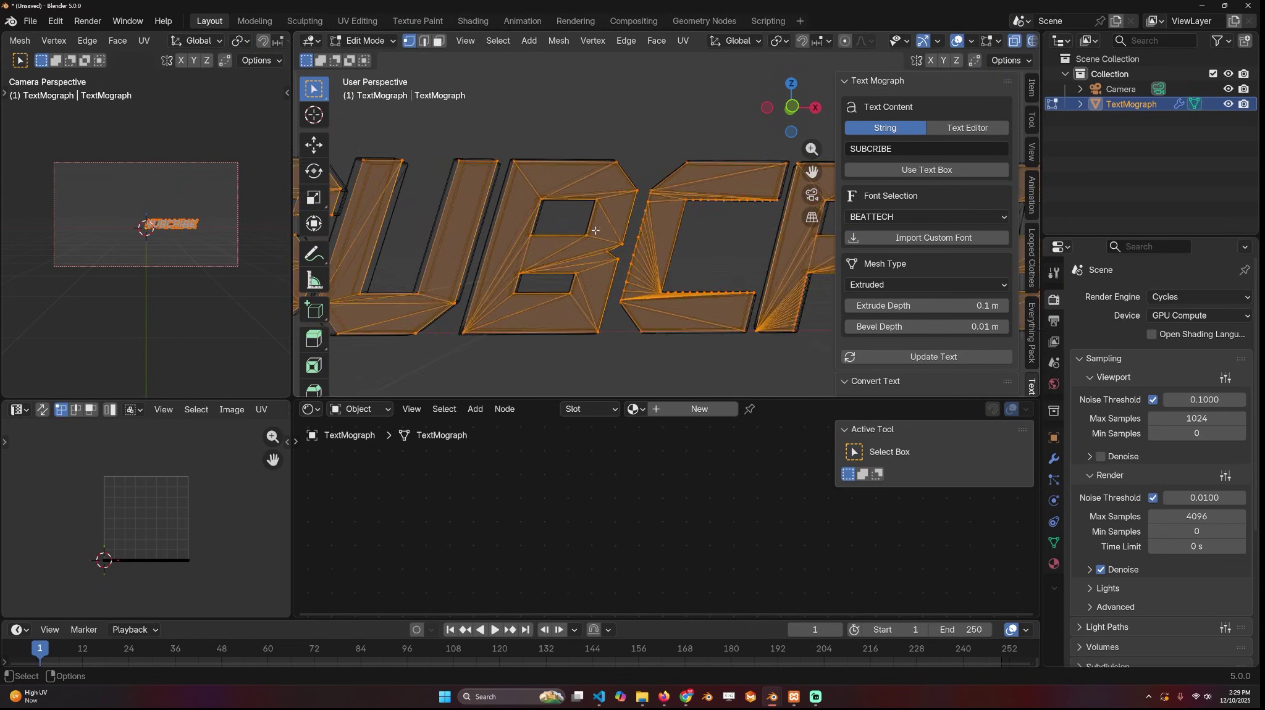
scroll(624, 204, "up", 3)
Dissolve the surplus vertices along the C's outer slanted edge and along the inner edge of its lower arm.
key("alt+a")
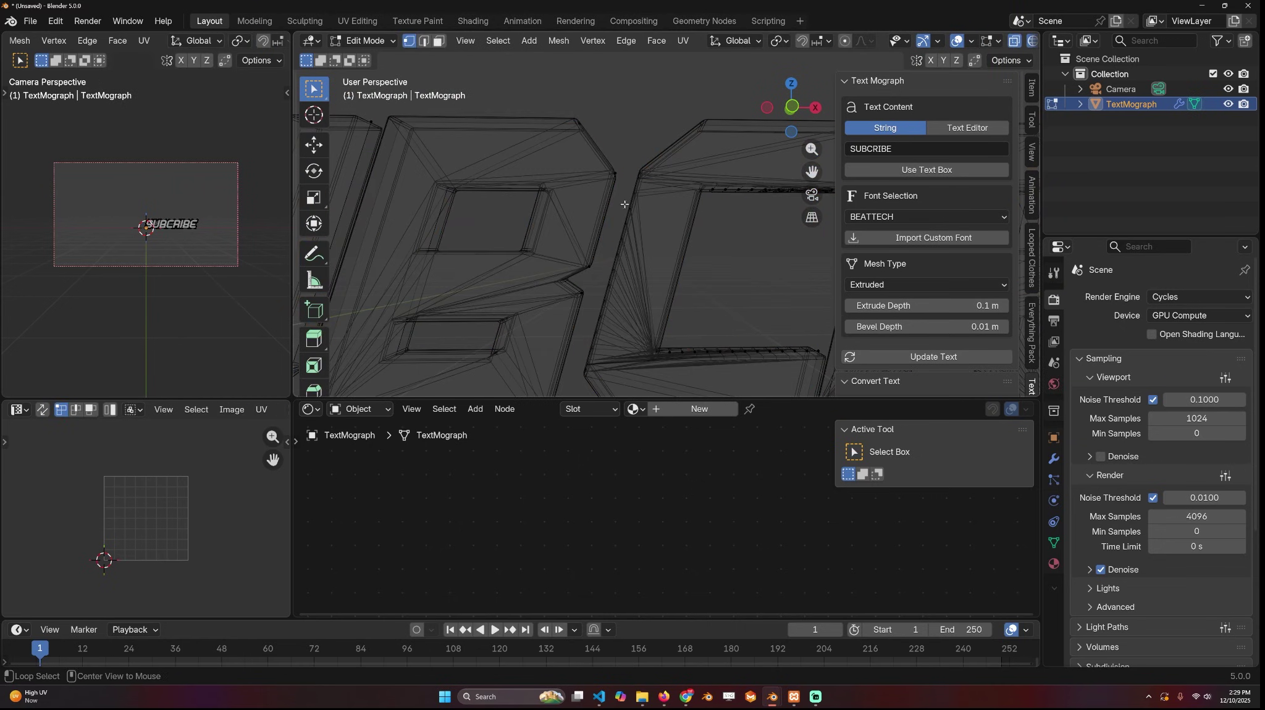
left_click(590, 353, "ctrl")
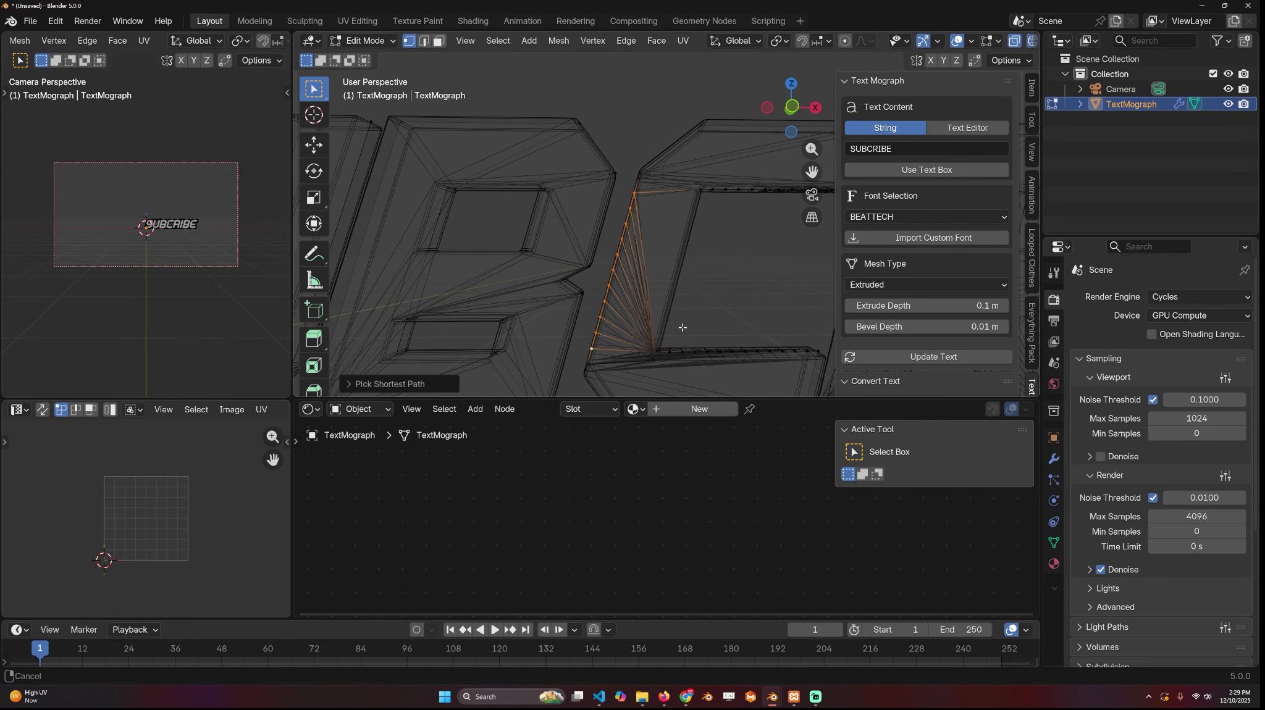
middle_click_drag(682, 327, 583, 211, "shift")
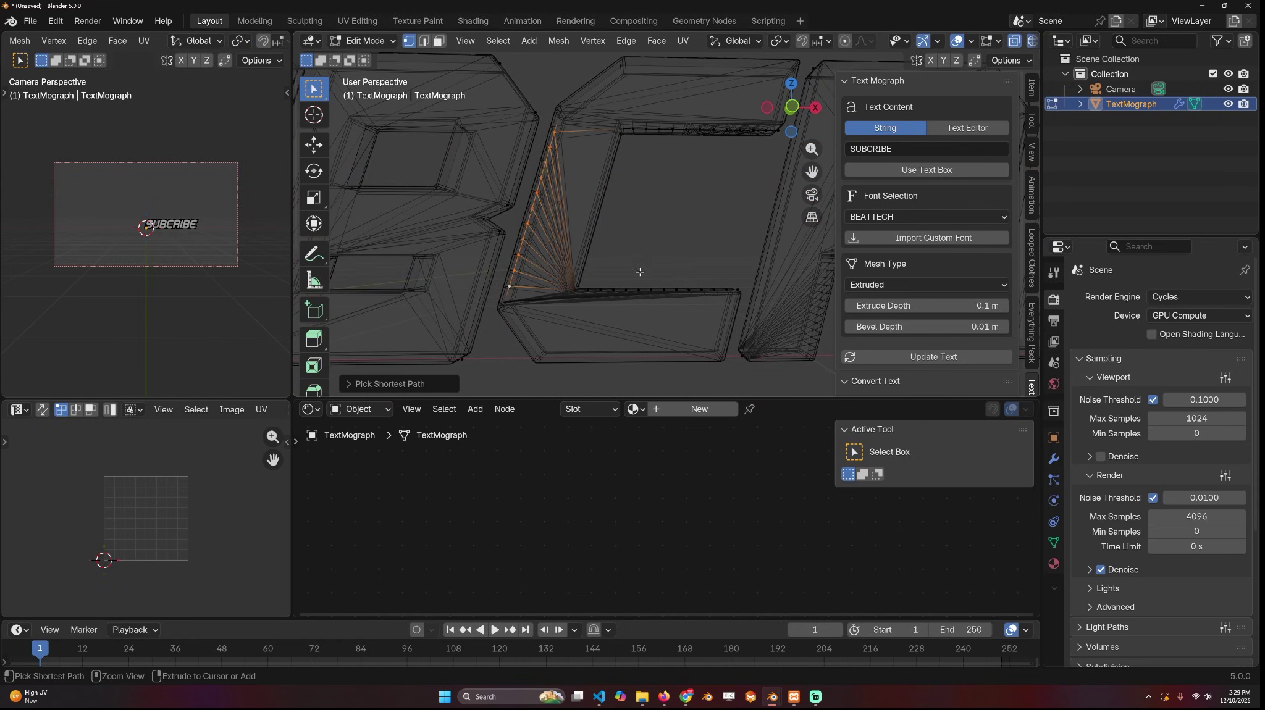
left_click(580, 289)
left_click(723, 289, "ctrl")
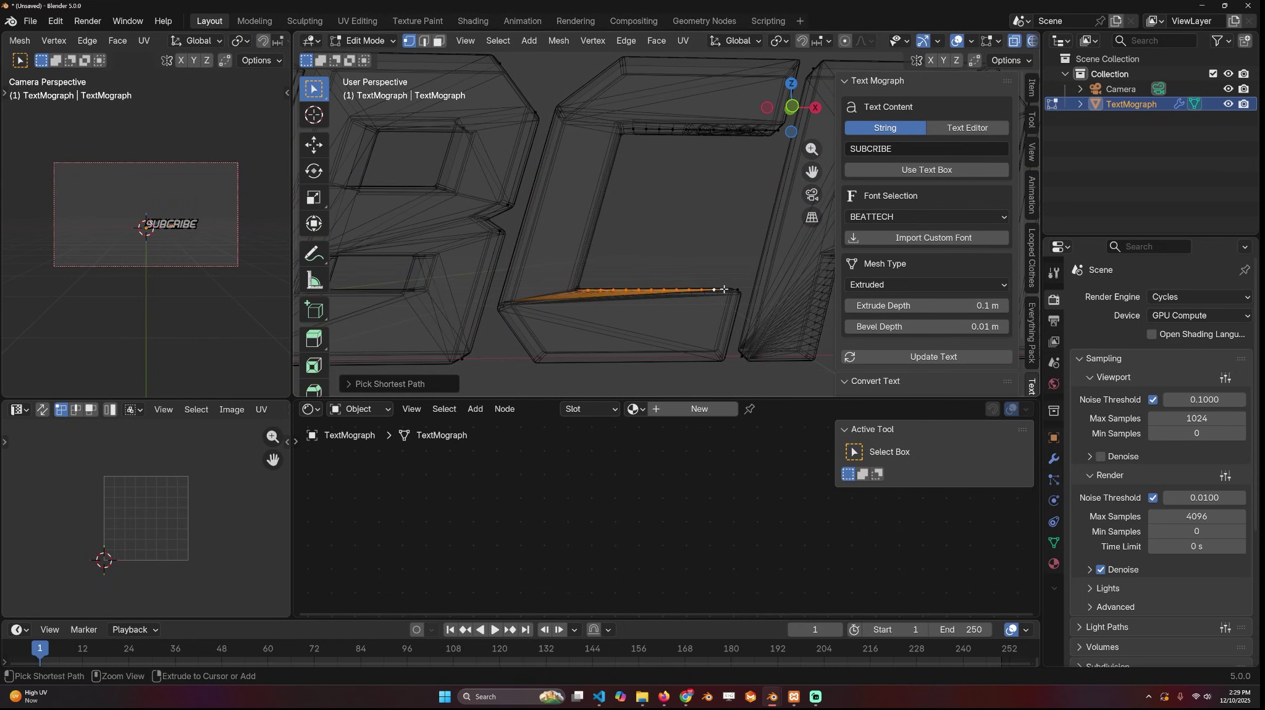
key("ctrl+x")
key("shift+z")
key("Tab")
Dissolve the remaining surplus vertices on the underside of the C's upper arm and return to solid Object Mode.
mouse_move(680, 168)
middle_mouse_down()
mouse_move(666, 213)
mouse_move(686, 274)
mouse_move(589, 274)
middle_mouse_up()
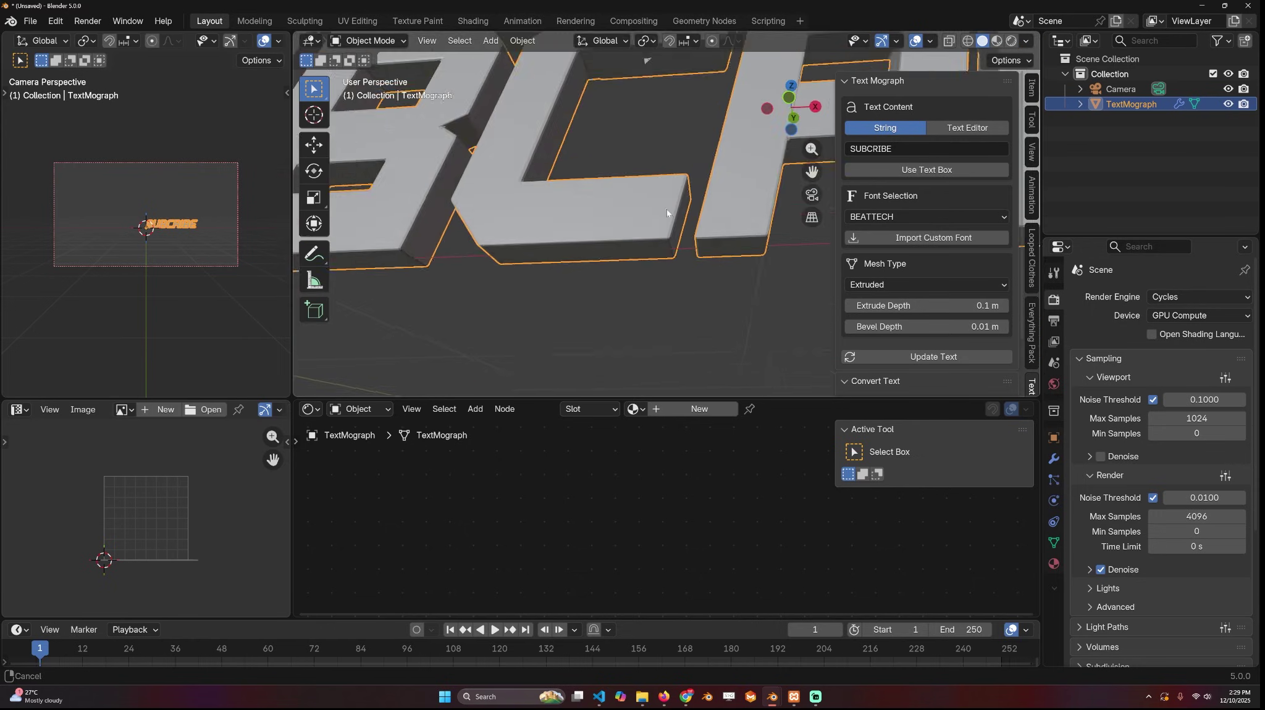
scroll(686, 273, "up", 4)
key("Tab")
key("shift+z")
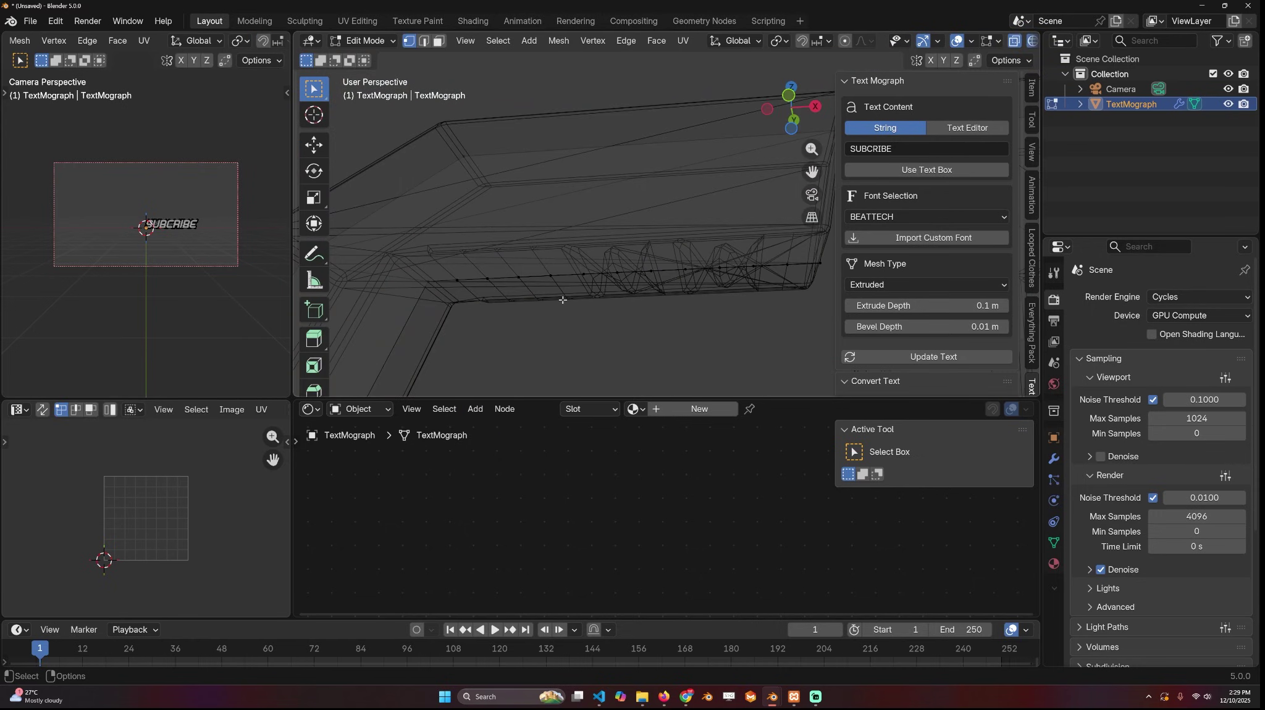
left_click(753, 271, "ctrl")
key("ctrl+x")
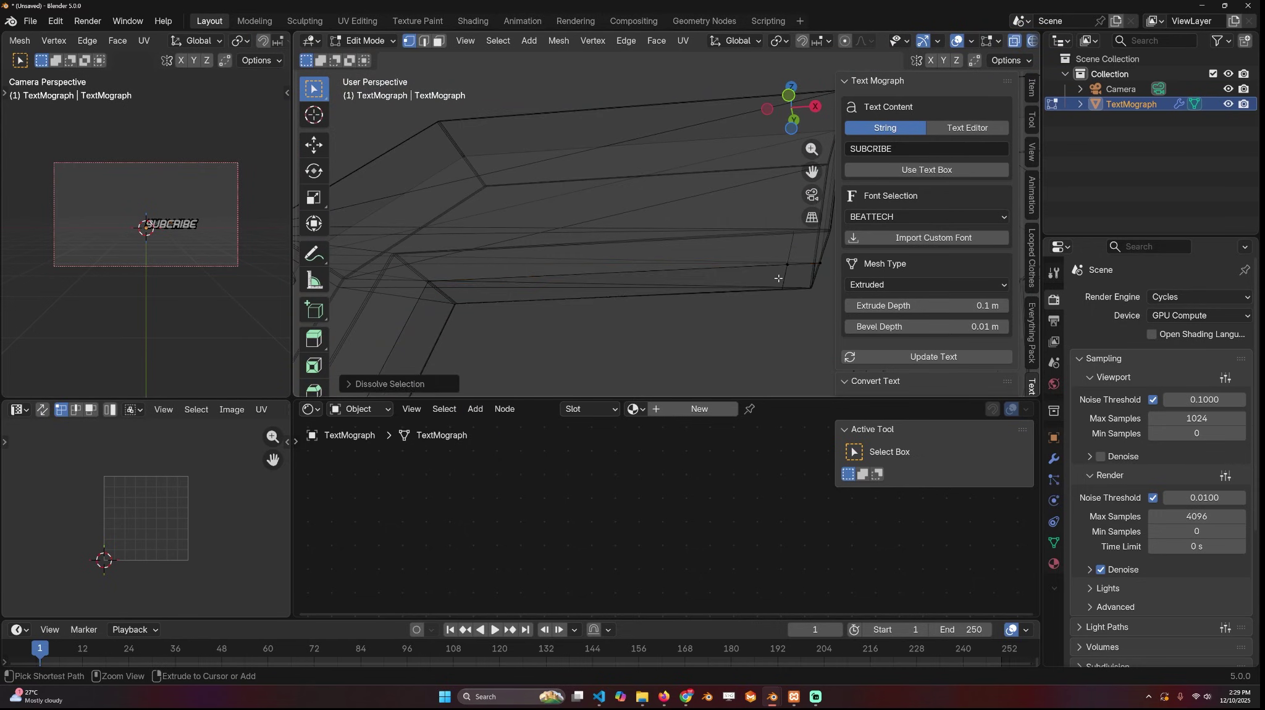
left_click(783, 268)
key("ctrl+x")
key("Tab")
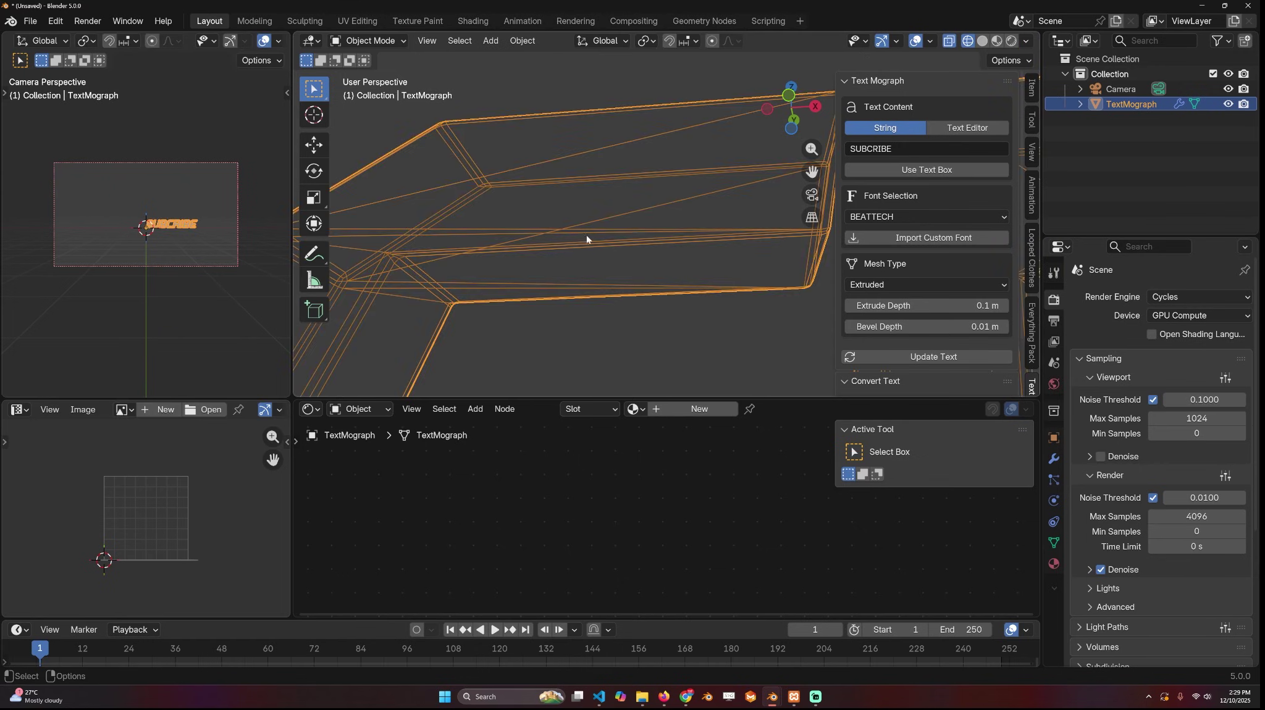
key("shift+z")
scroll(742, 240, "down", 9)
middle_click_drag(745, 263, 752, 304)
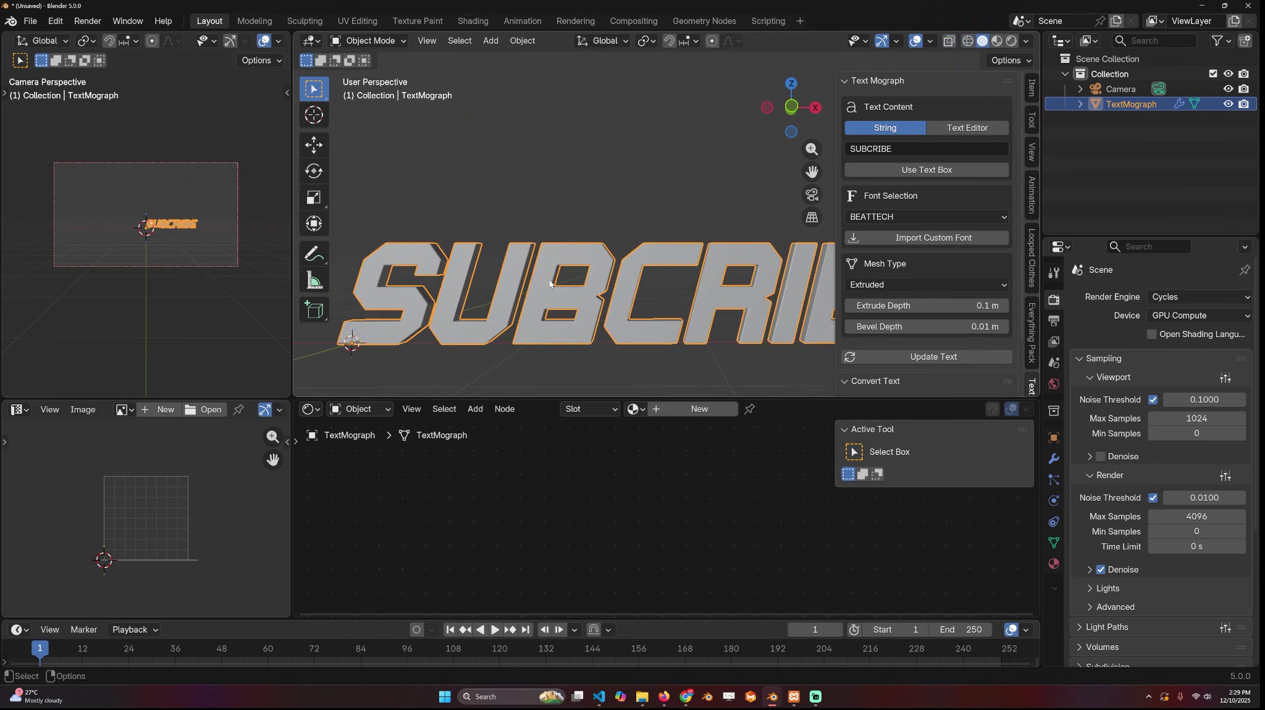
Rig the text with one bone per letter, using a bone length of 0.3 m.
middle_click_drag(549, 284, 679, 283)
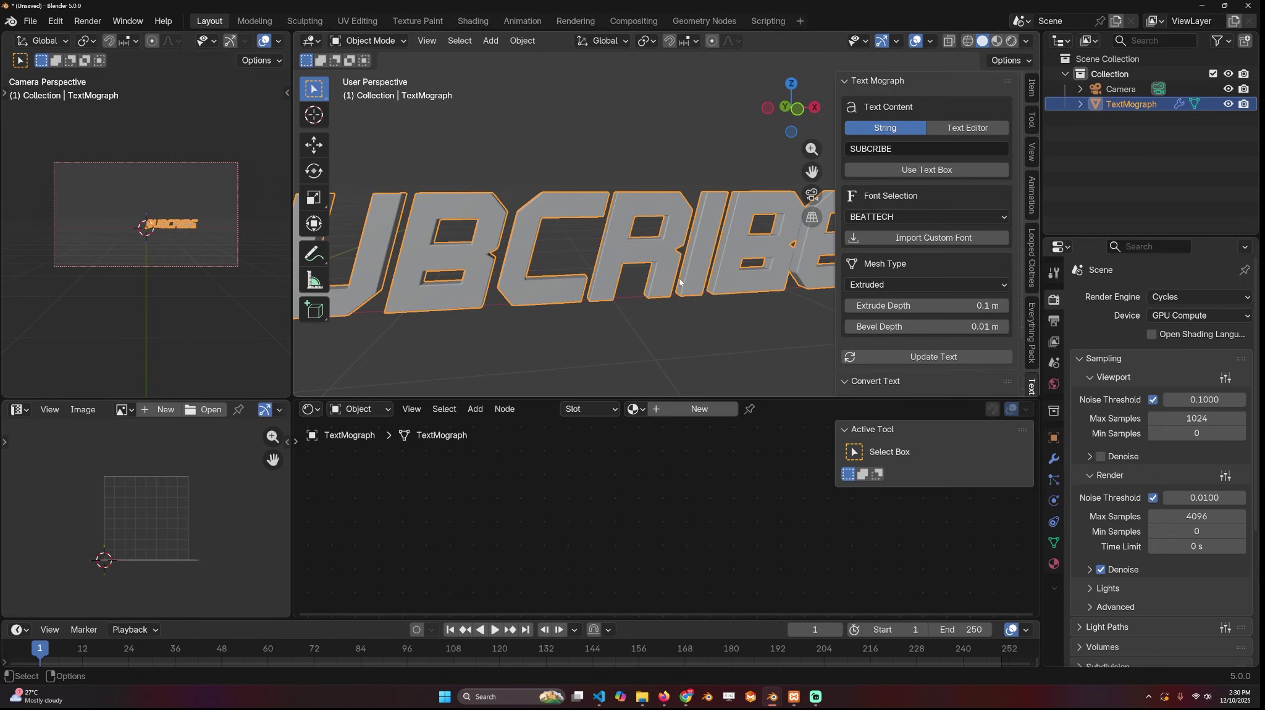
middle_click_drag(679, 282, 495, 241)
middle_click_drag(601, 246, 527, 247, "shift")
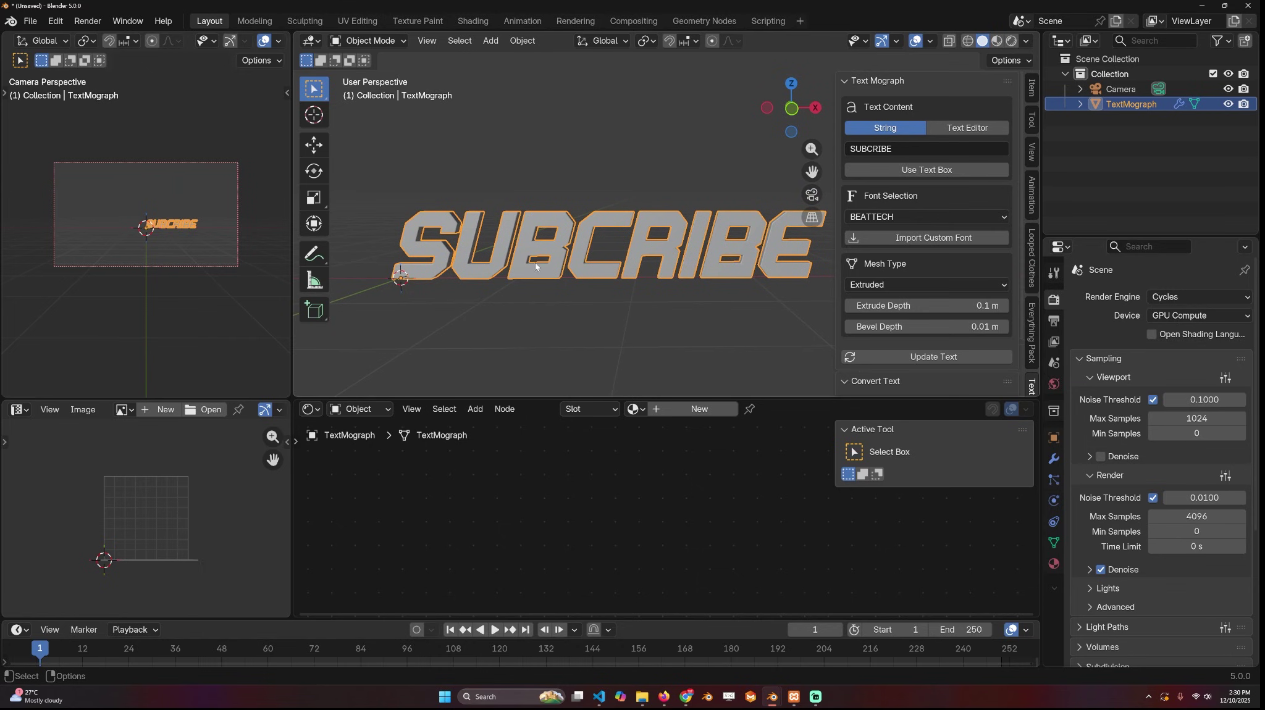
scroll(868, 329, "down", 2)
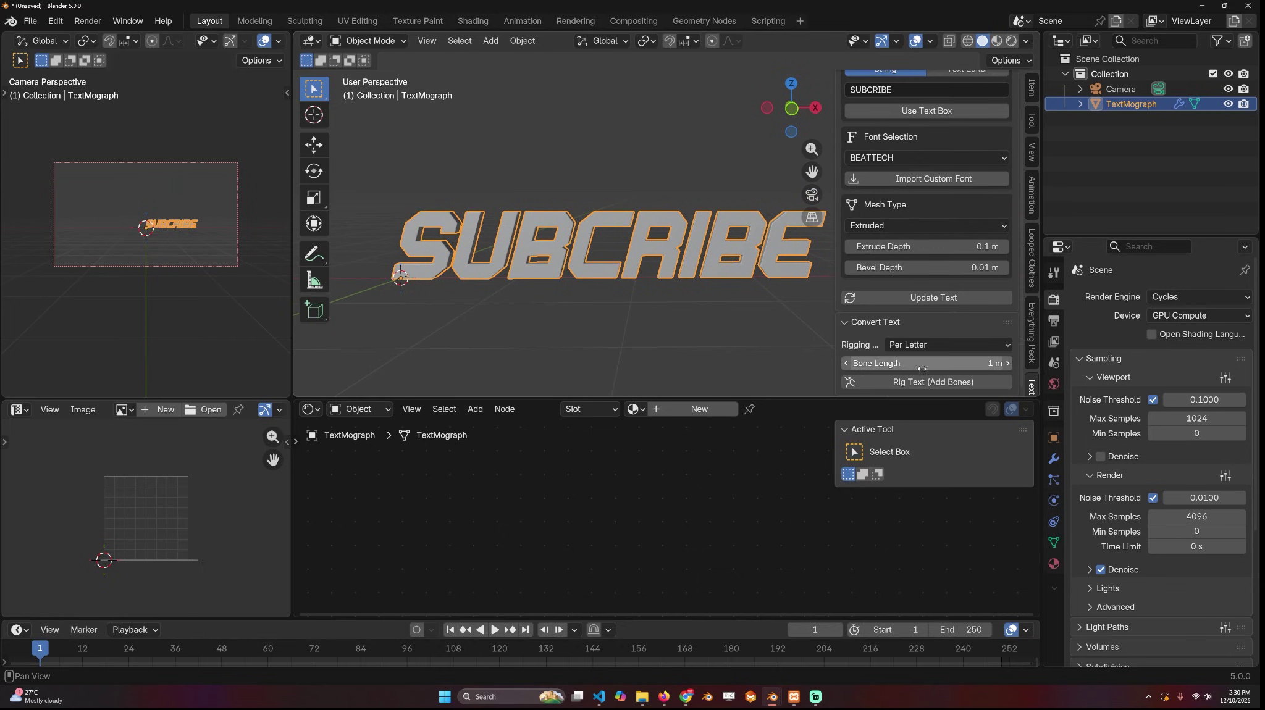
scroll(515, 226, "up", 2, "ctrl")
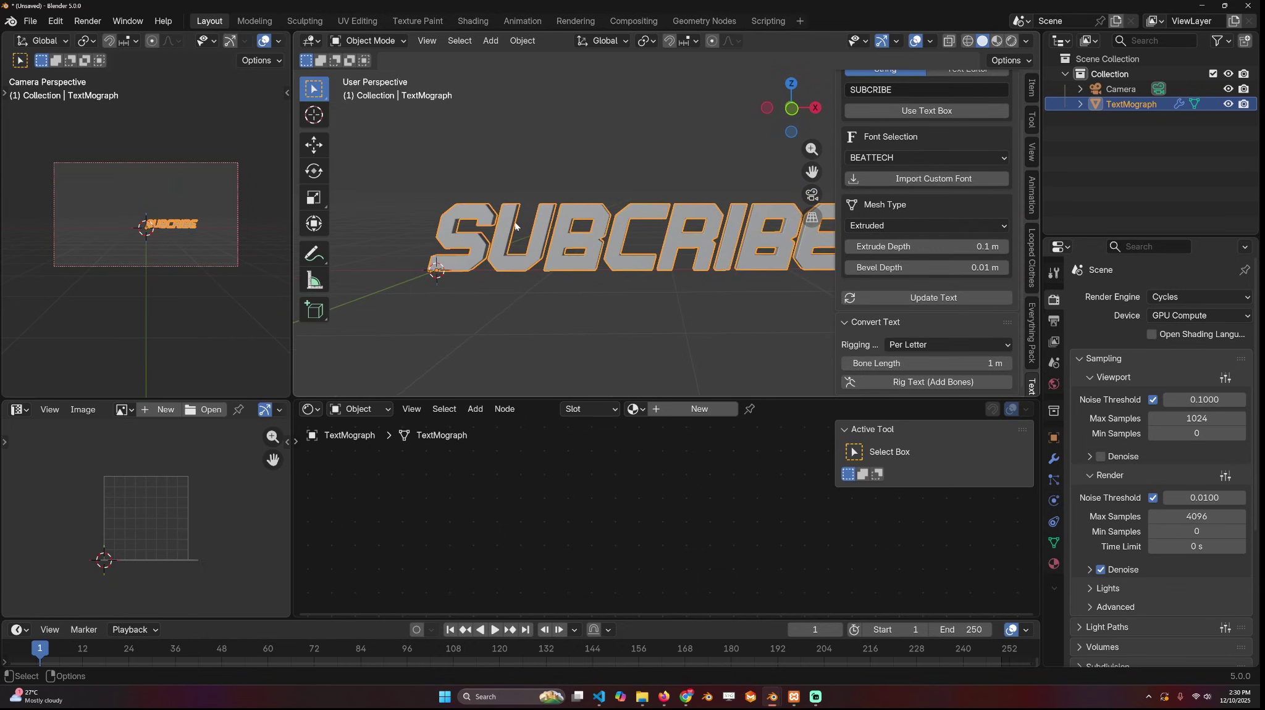
scroll(659, 266, "down", 2, "ctrl")
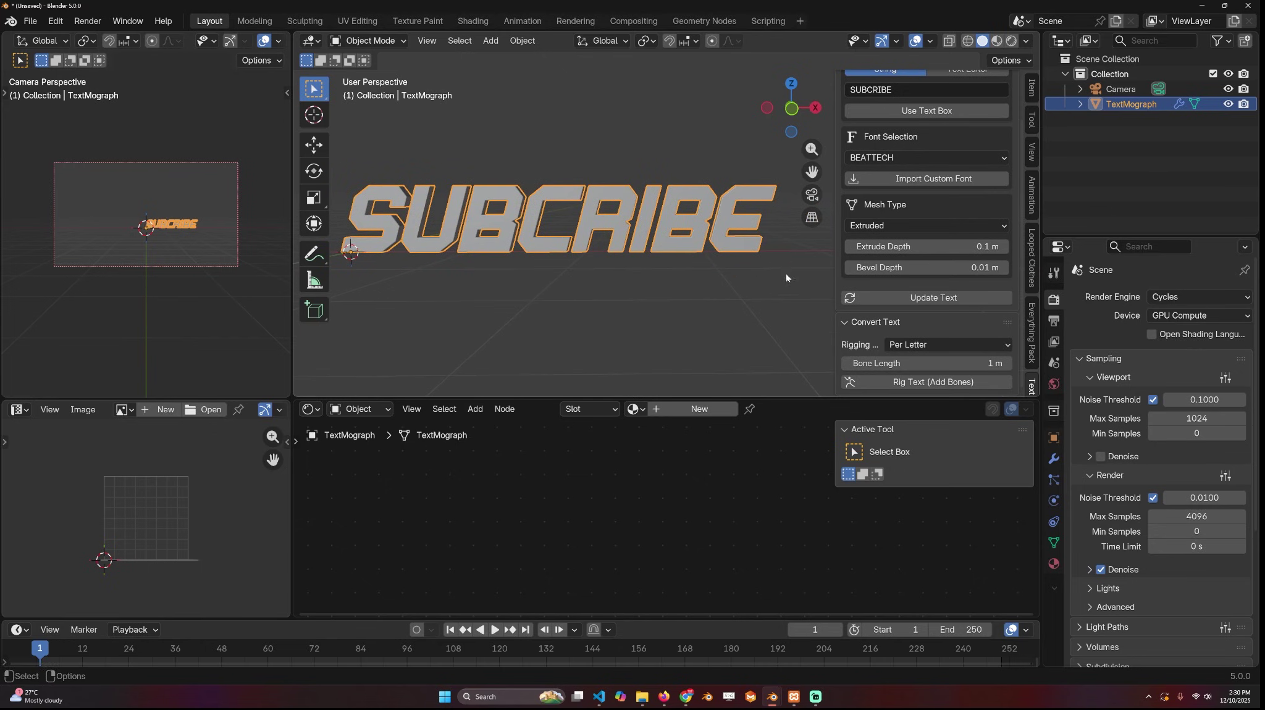
left_click(913, 369)
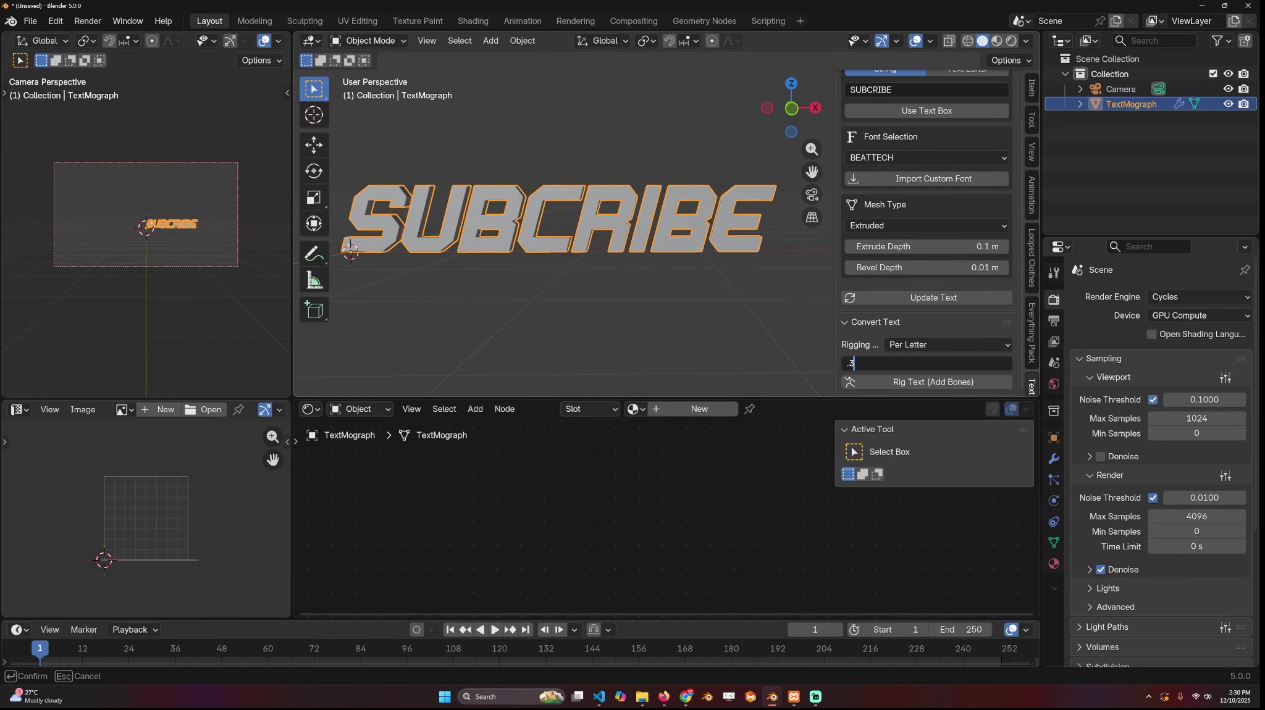
type(".3")
key("Return")
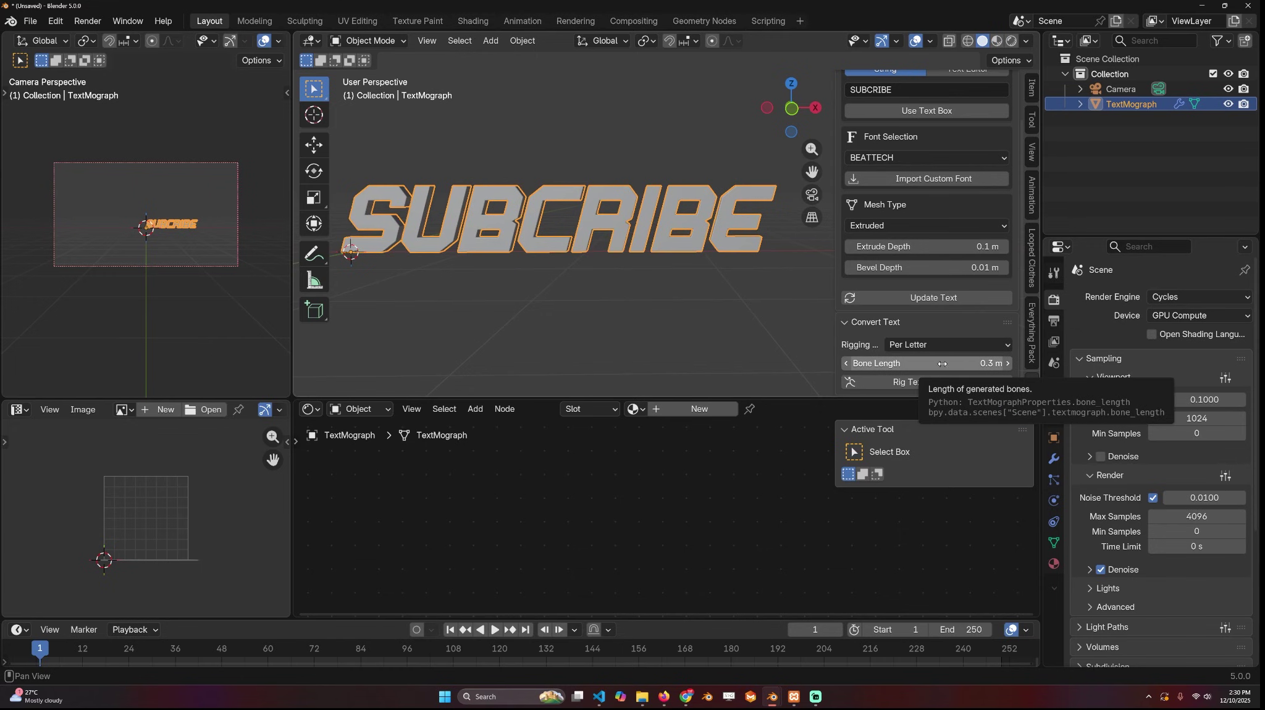
left_click(949, 383)
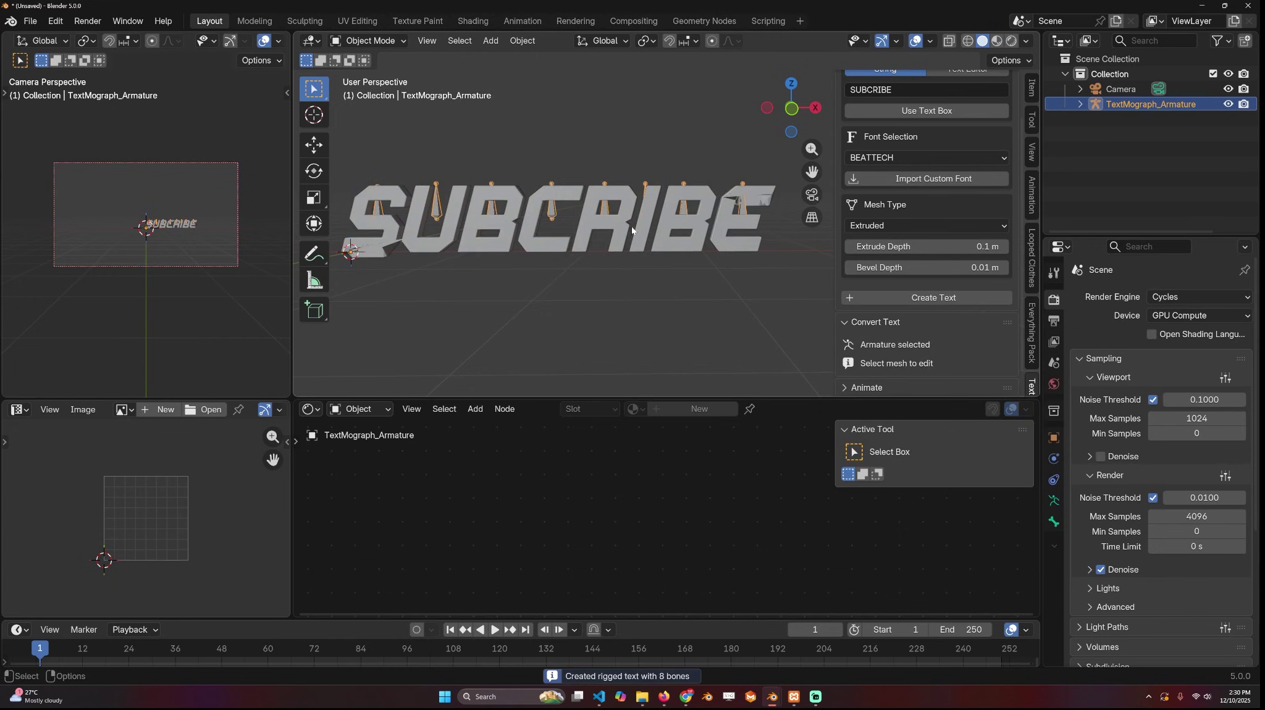
Put the text armature in Pose Mode, viewed from the front in wireframe display.
mouse_move(494, 228)
middle_mouse_down("shift")
mouse_move(589, 247)
mouse_move(501, 241)
middle_mouse_up("shift")
key("KP_1")
key("shift+z")
key("ctrl+Tab")
Test the rig by trial-moving the S, U, C and R bones one at a time, cancelling each move.
left_click(435, 226)
key("g")
right_click(445, 182)
left_click(482, 225)
key("g")
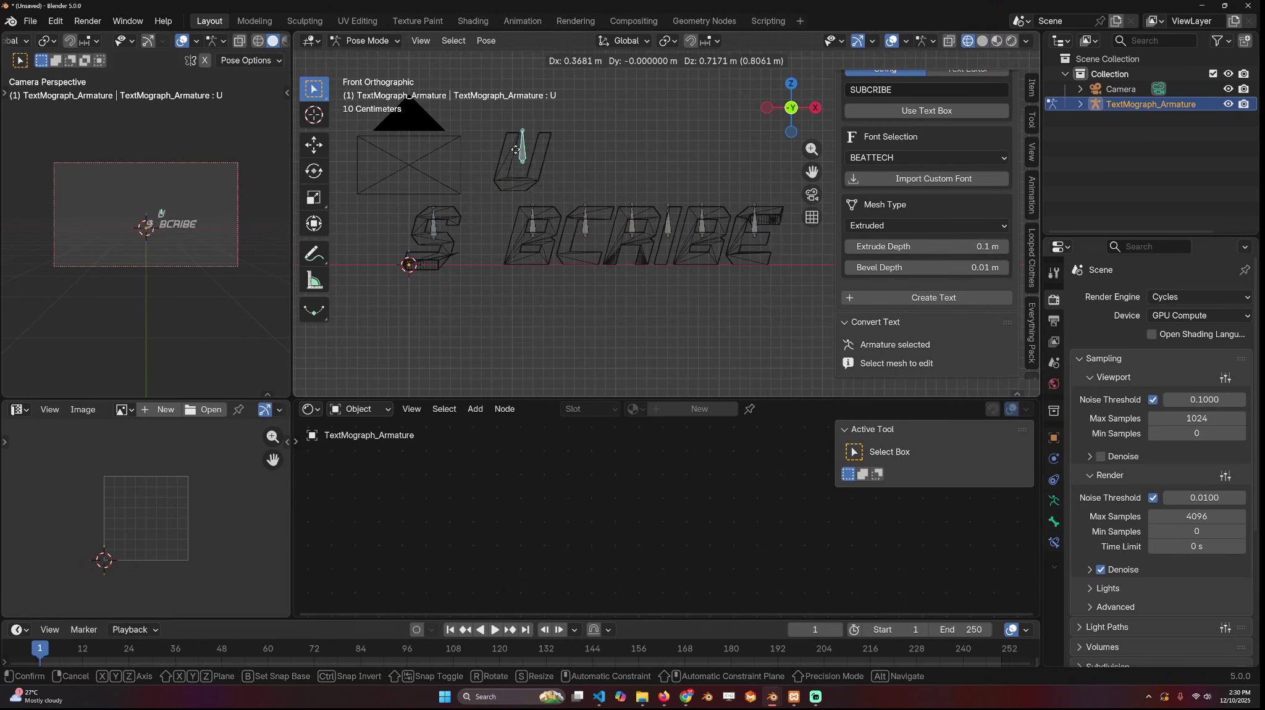
key("Escape")
left_click(585, 219)
key("g")
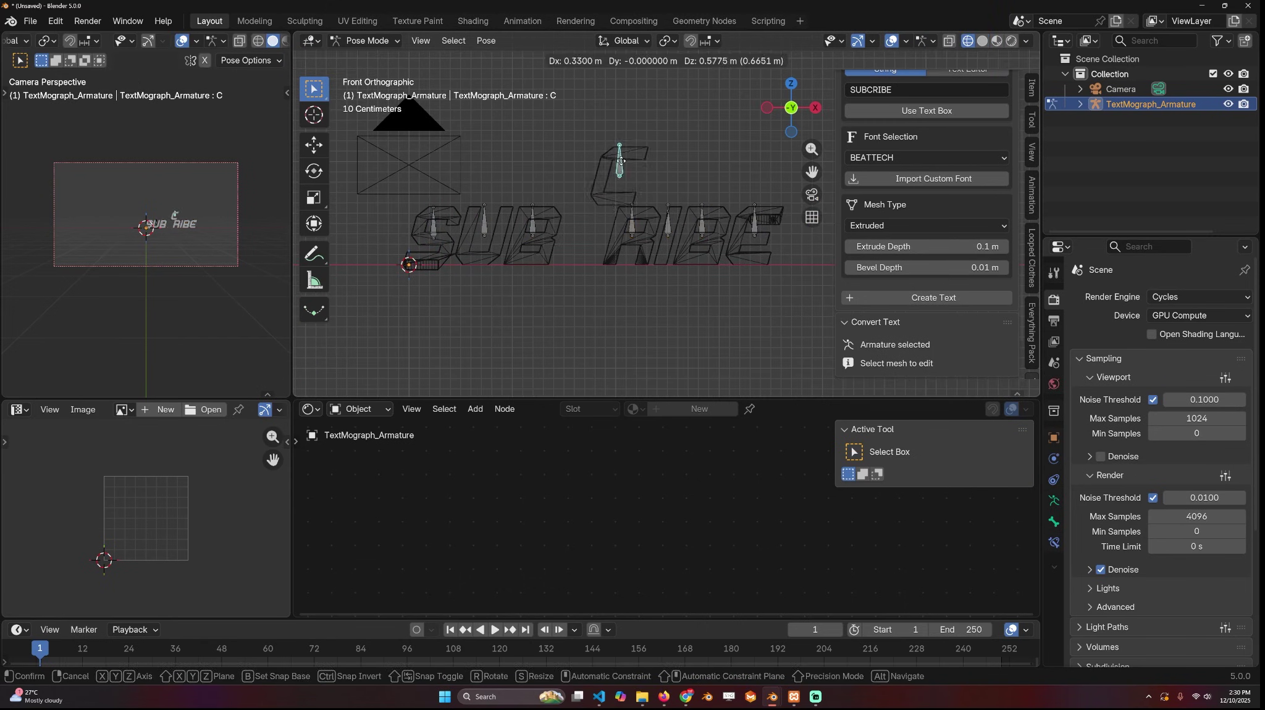
key("Escape")
left_click(632, 230)
key("g")
key("Escape")
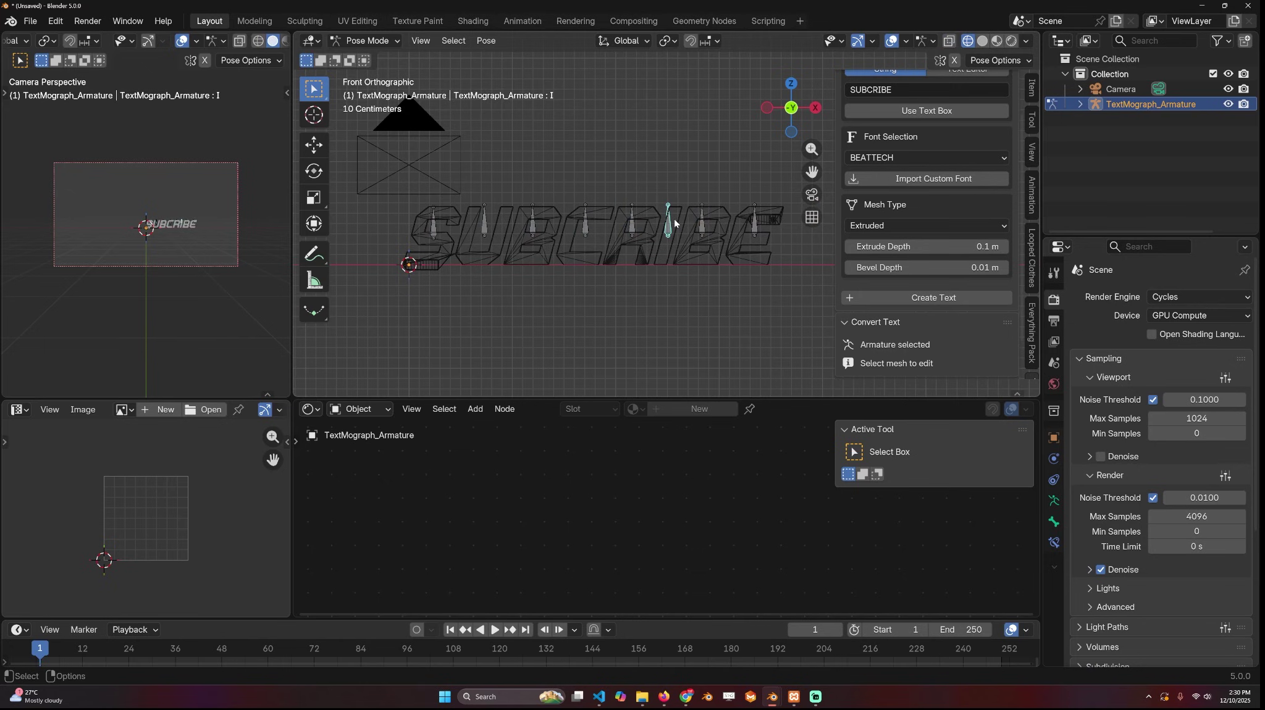
Sketch a vertical annotation line rising from the S and a horizontal stroke across the other letters.
scroll(685, 228, "down", 1)
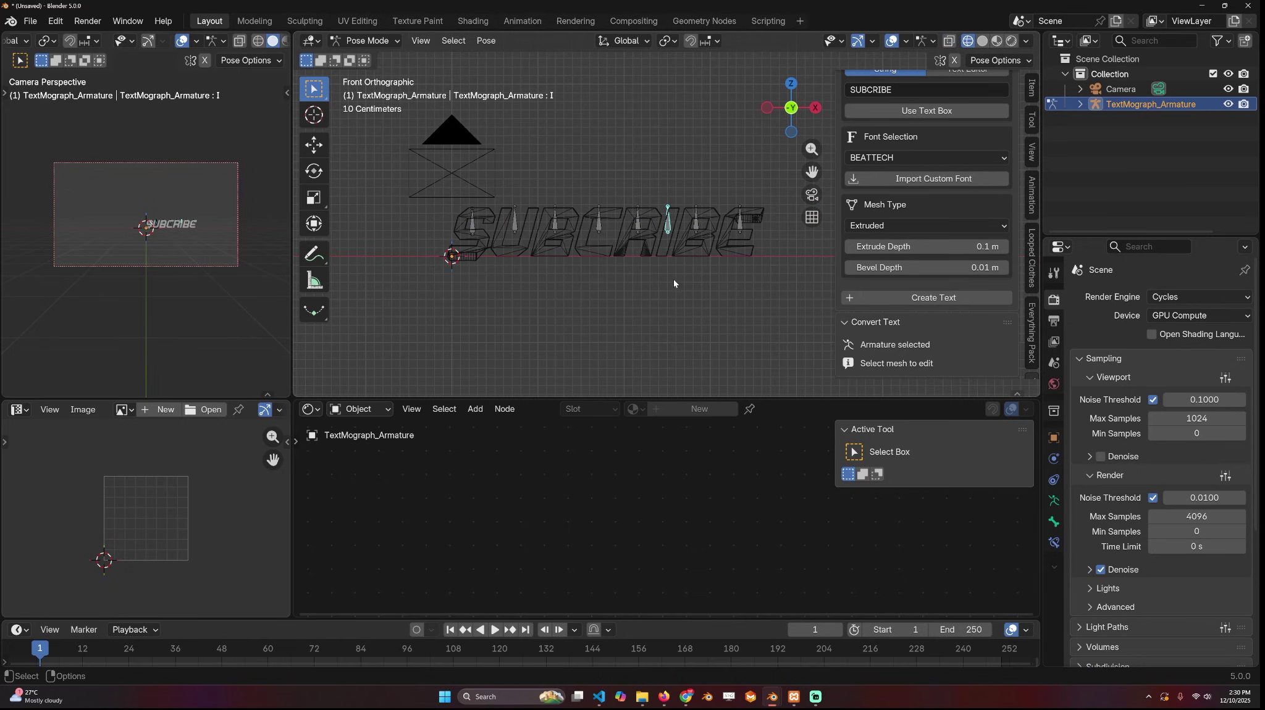
middle_click_drag(478, 252, 528, 241, "shift")
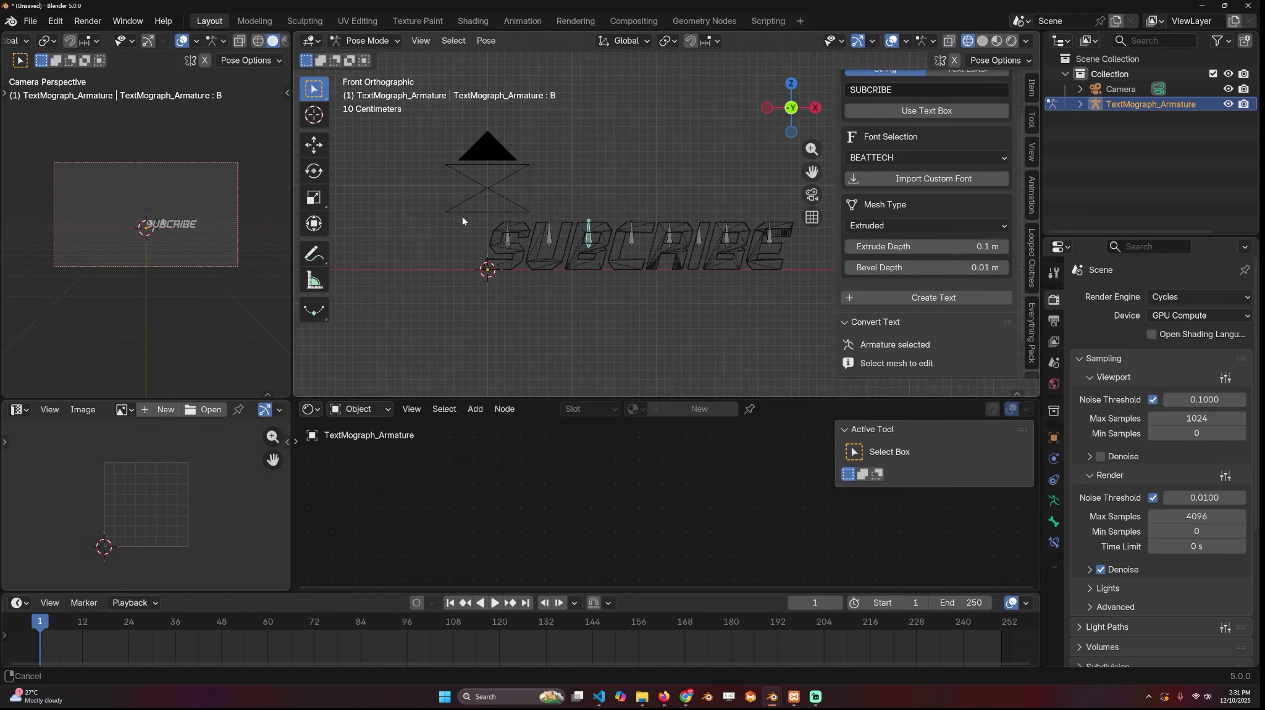
middle_click_drag(463, 219, 455, 233, "shift")
left_click(313, 254)
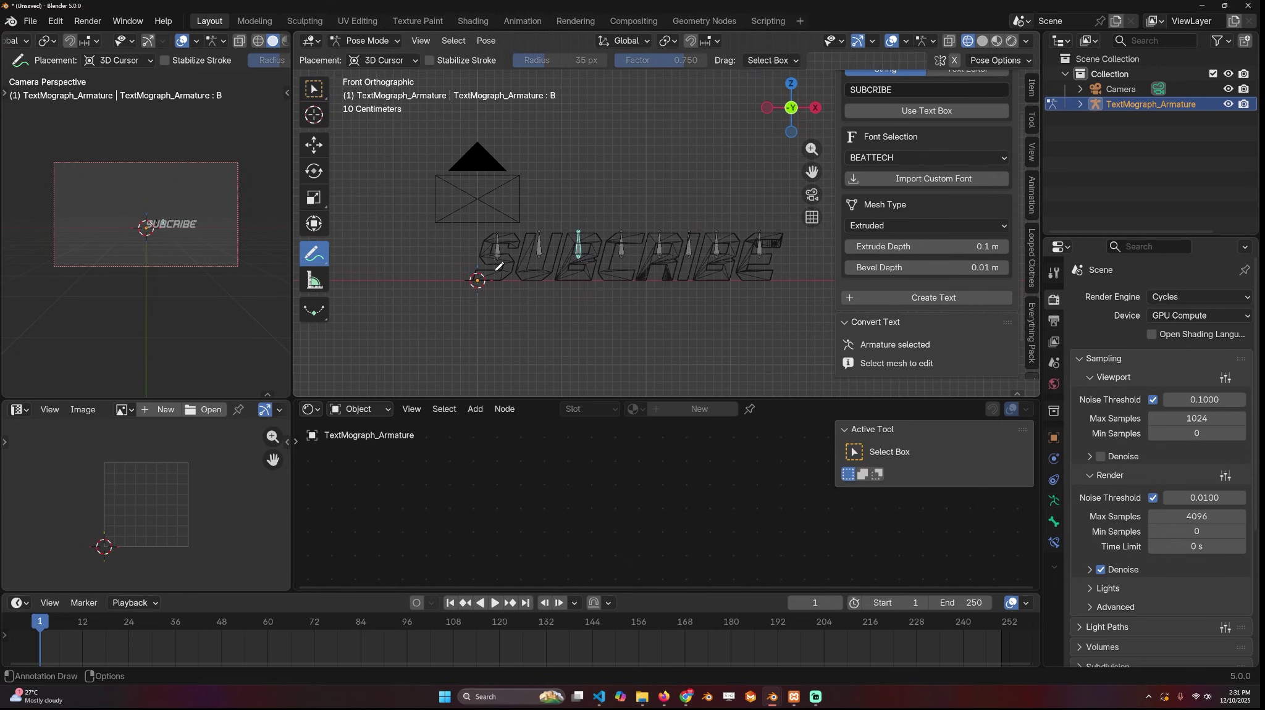
left_click_drag(495, 273, 496, 197)
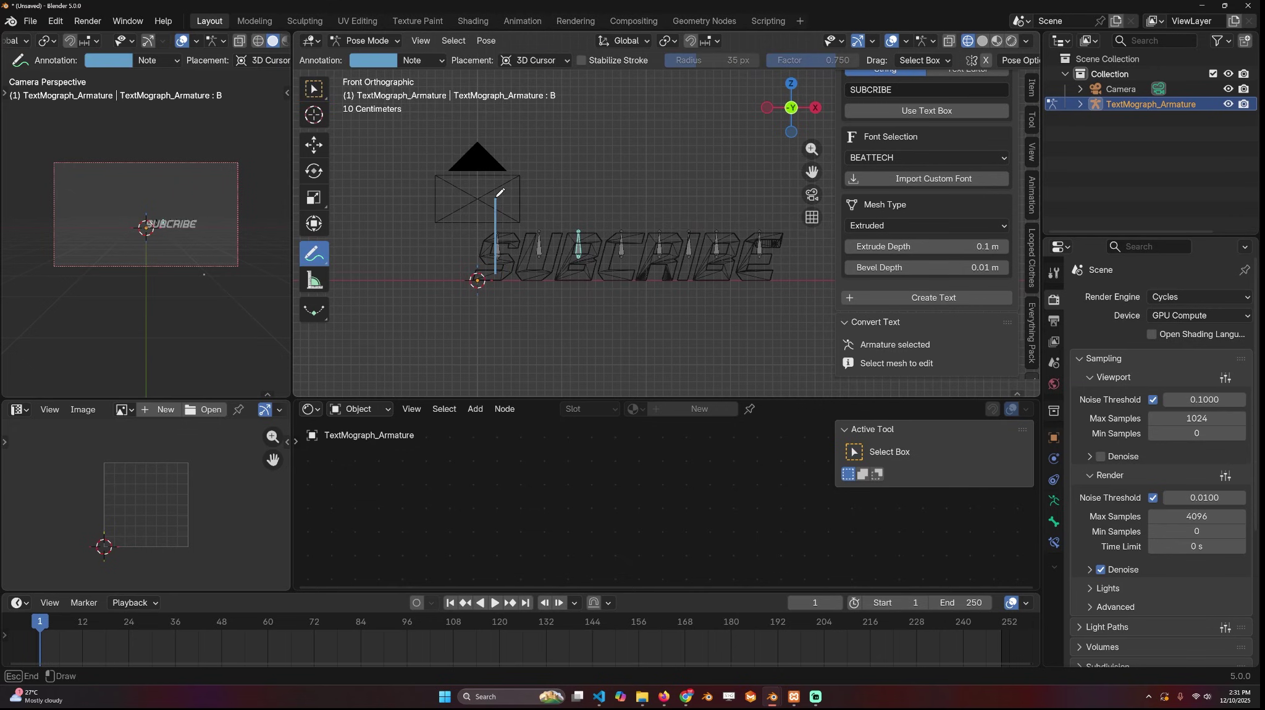
left_click_drag(533, 238, 762, 238)
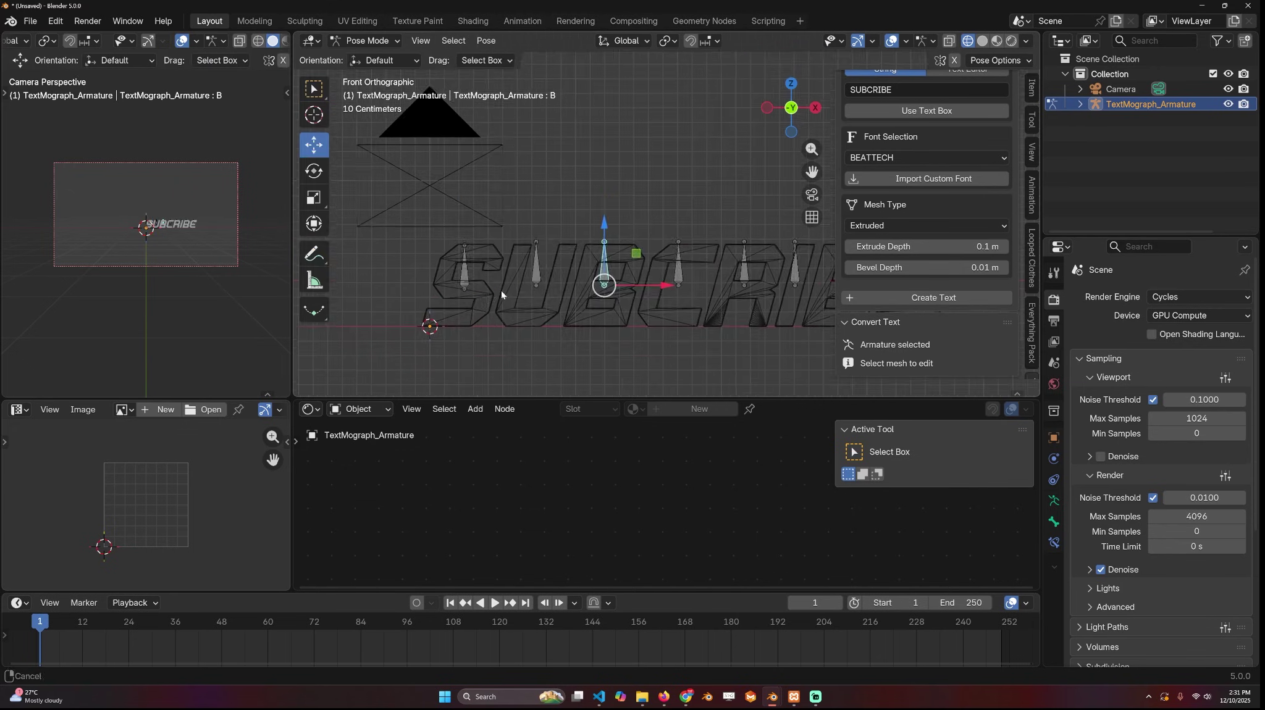
Insert a Location, Rotation & Scale keyframe on the S bone at frame 24.
scroll(488, 281, "up", 1)
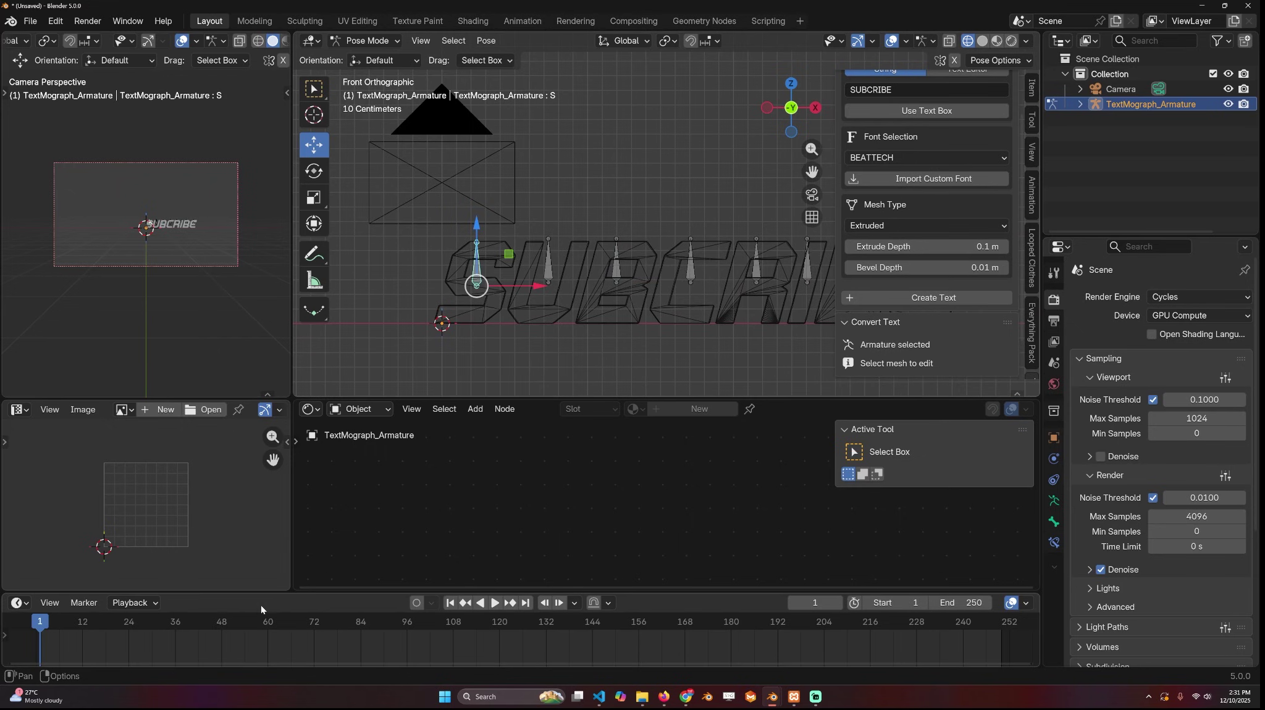
left_click_drag(250, 592, 230, 568)
left_click(84, 598)
left_click(131, 605)
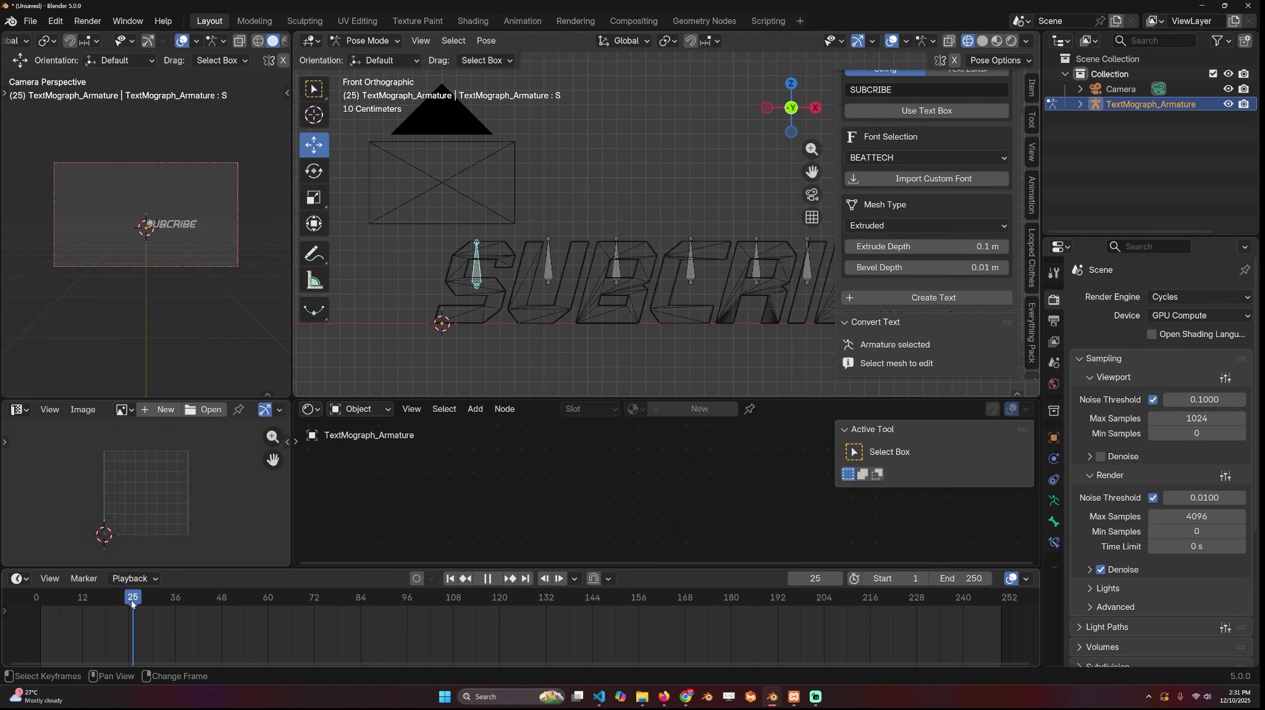
left_click_drag(132, 604, 128, 604)
middle_click_drag(466, 301, 542, 256, "shift")
key("k")
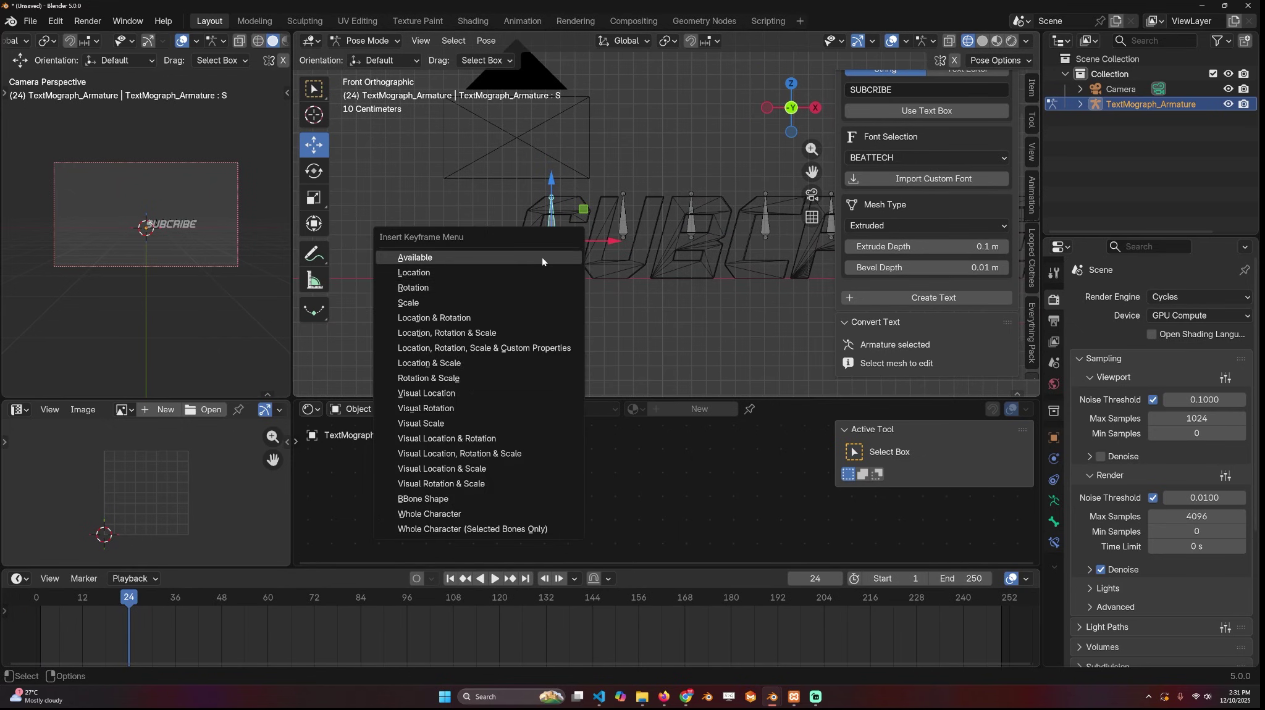
left_click(502, 334)
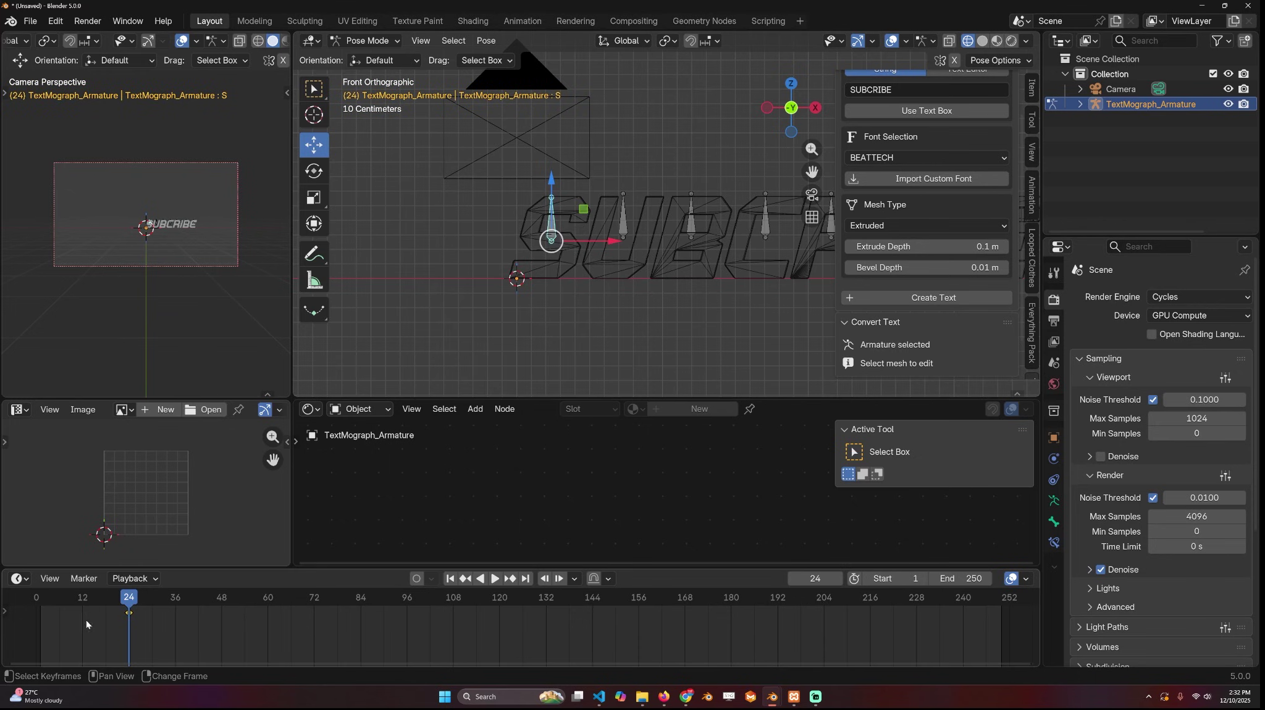
At frame 1, flatten the S bone vertically, lower it to the baseline, keyframe the pose and play it back.
left_click(42, 617)
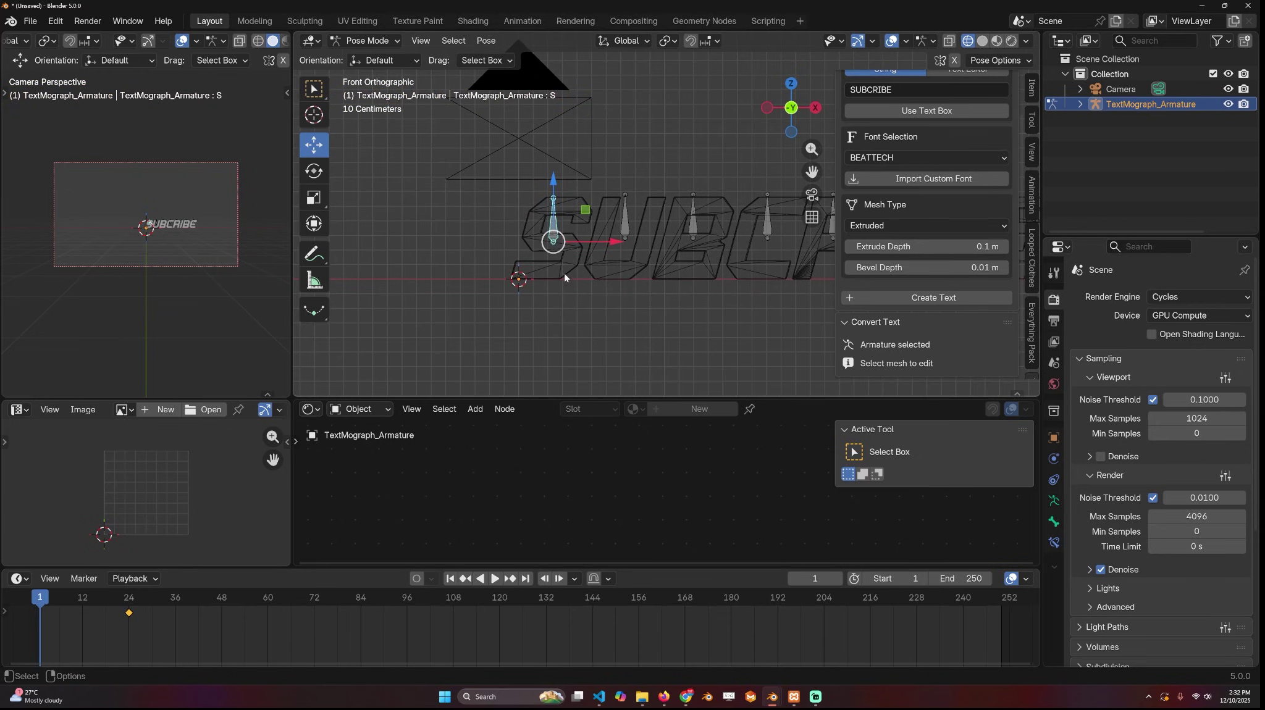
key("s")
key("z")
left_click(556, 244)
left_click_drag(556, 191, 557, 232)
key("i")
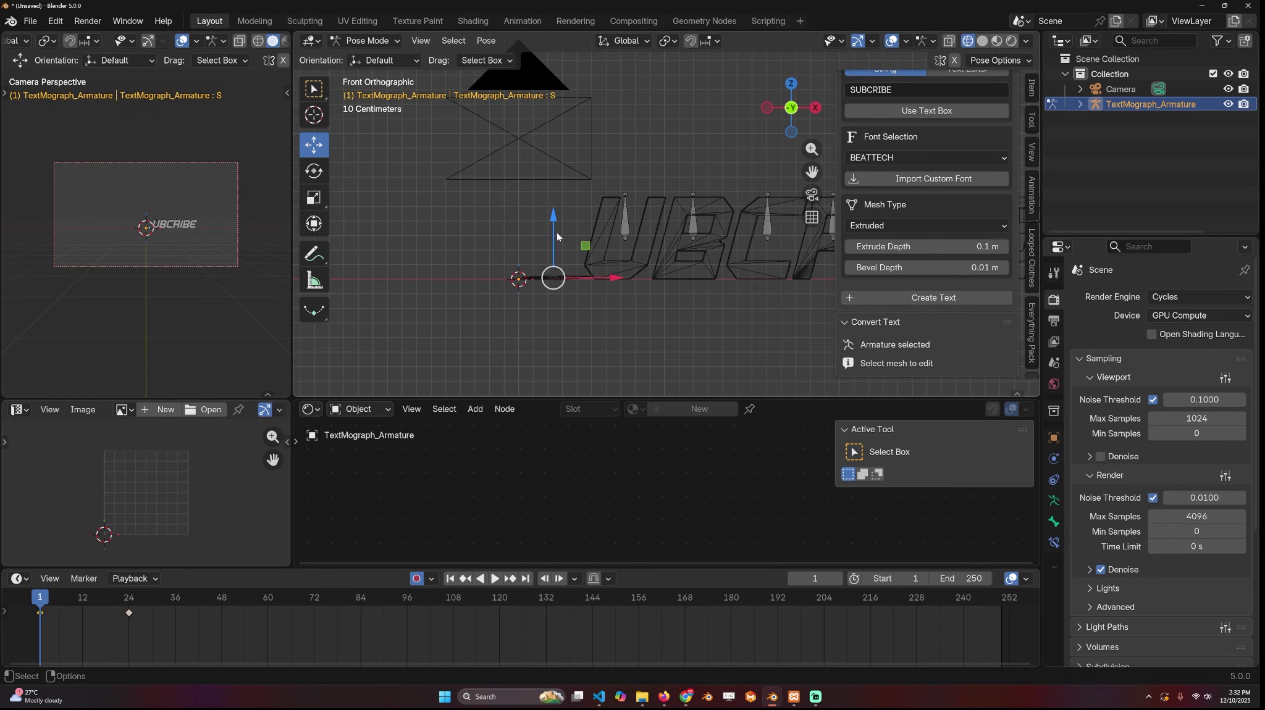
key("space")
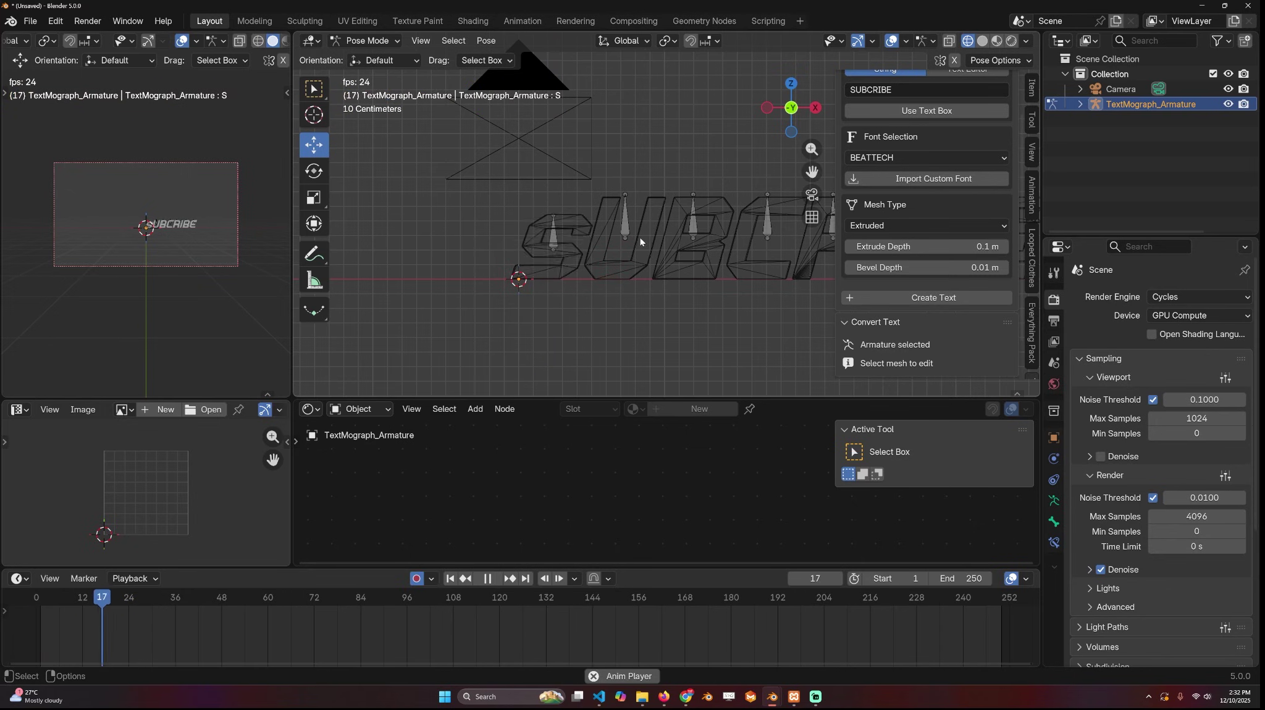
key("Escape")
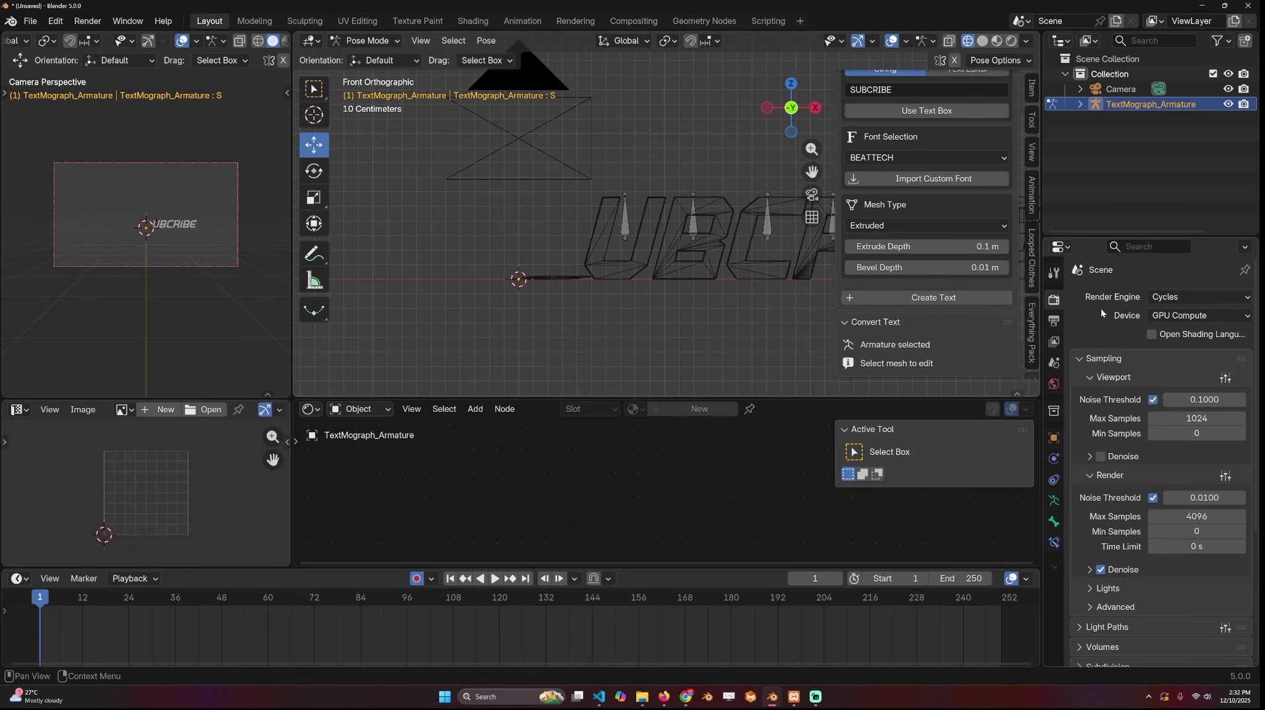
Change the scene's frame rate to 60 fps and play the S animation.
left_click(1053, 320)
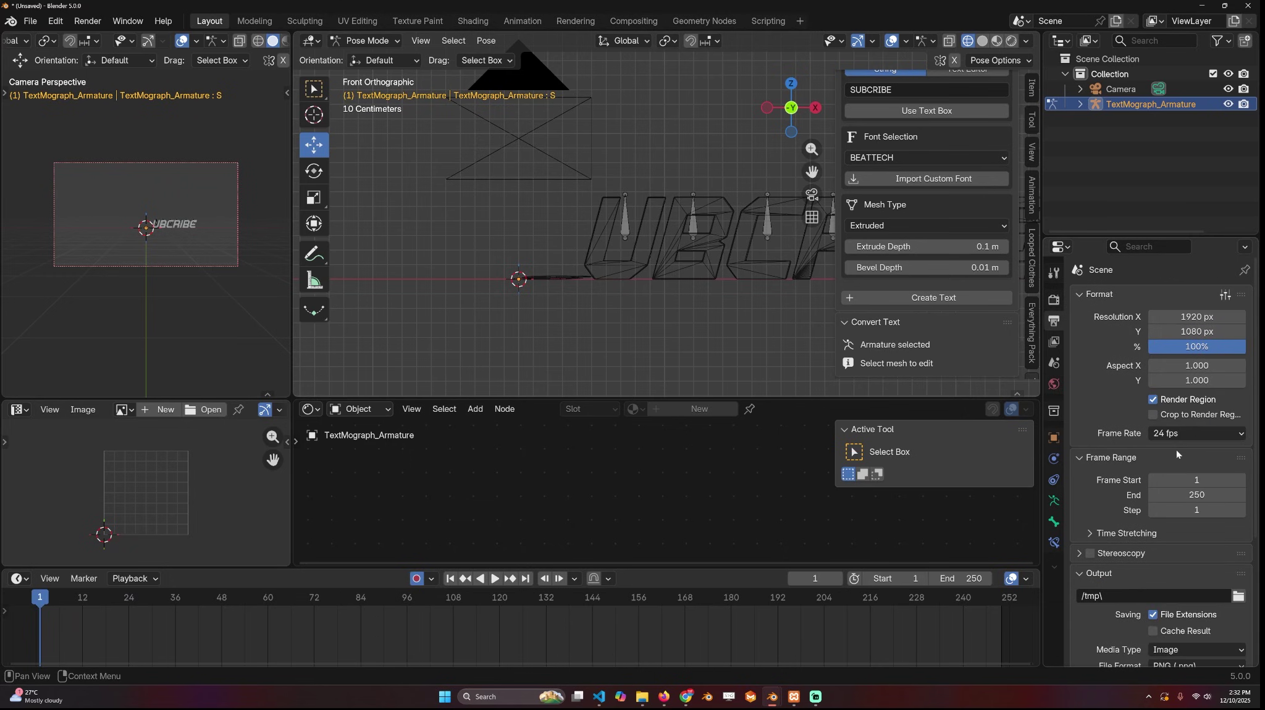
left_click(1195, 433)
left_click(1195, 584)
key("space")
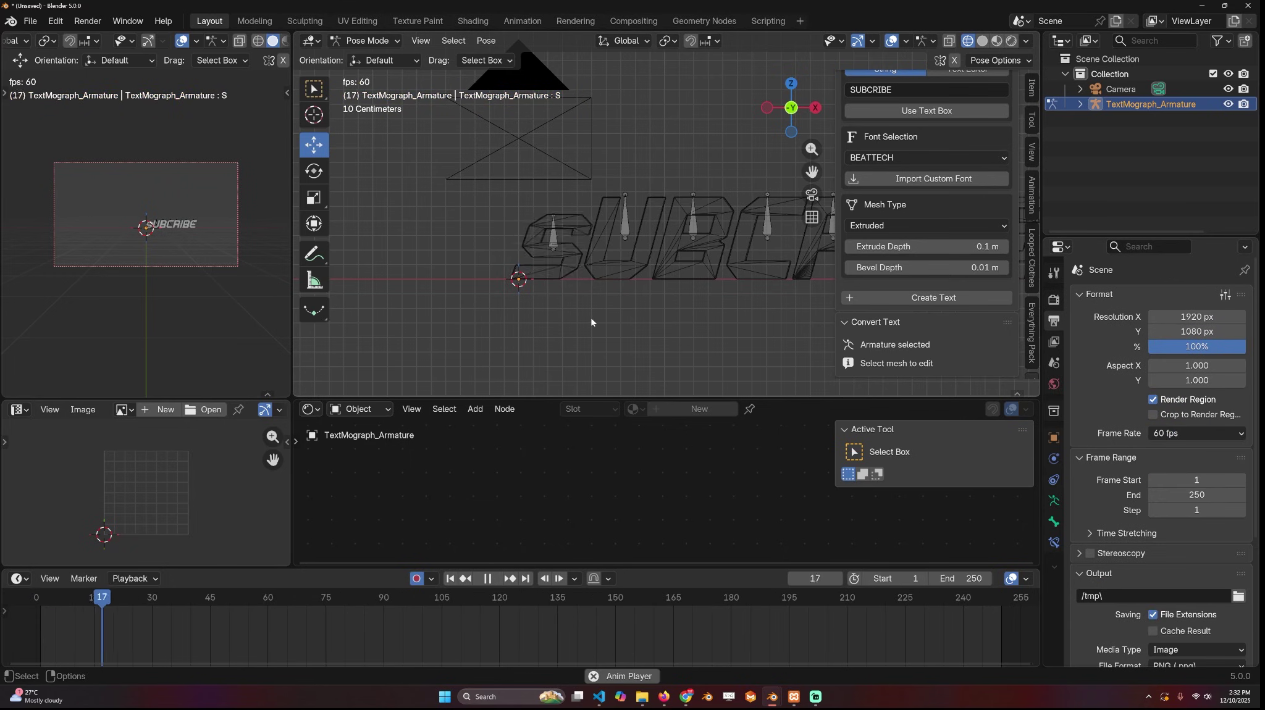
key("Escape")
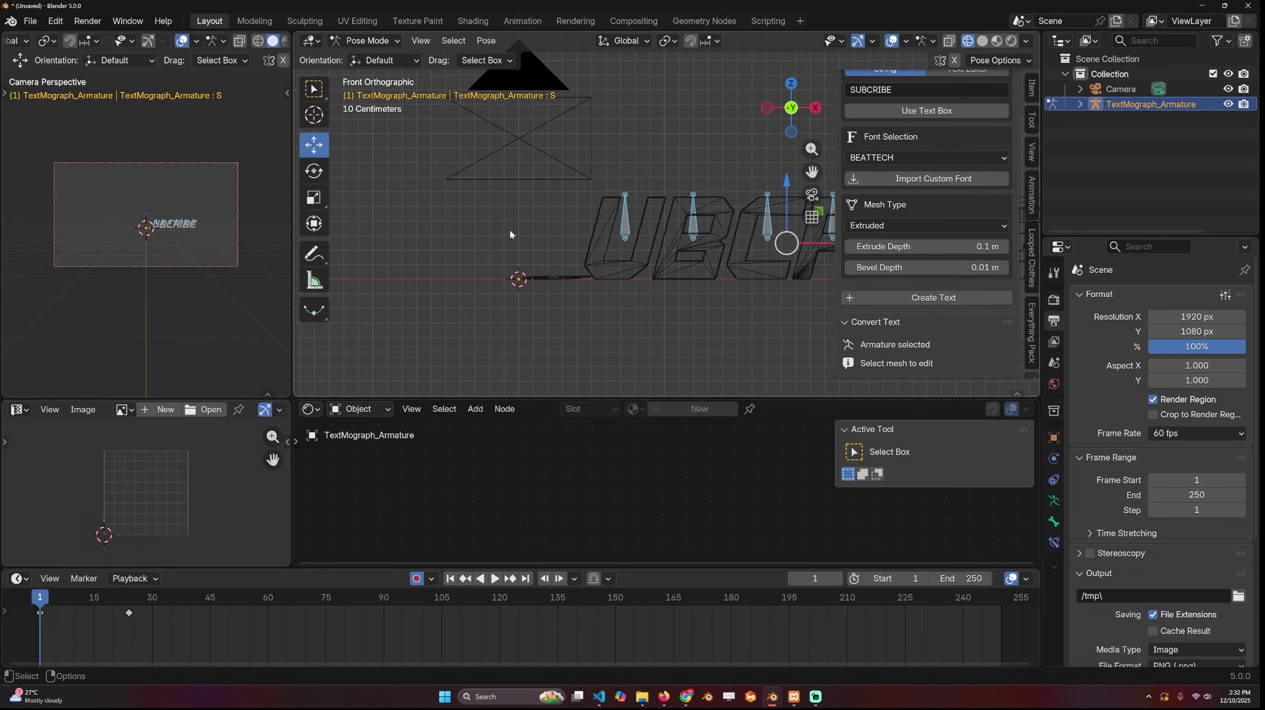
key("space")
key("space")
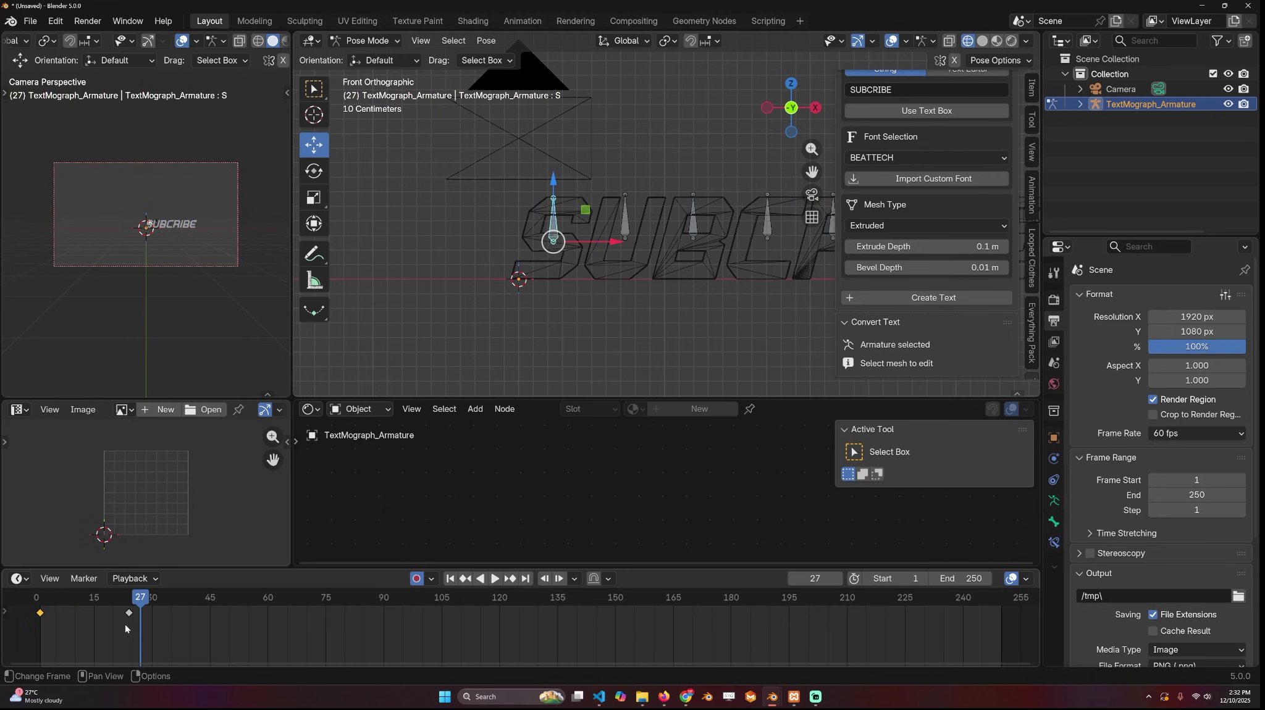
Move the S bone's full-size keyframe from frame 24 to frame 8 and preview the faster timing.
key("g")
left_click(86, 618)
key("shift+Left")
key("space")
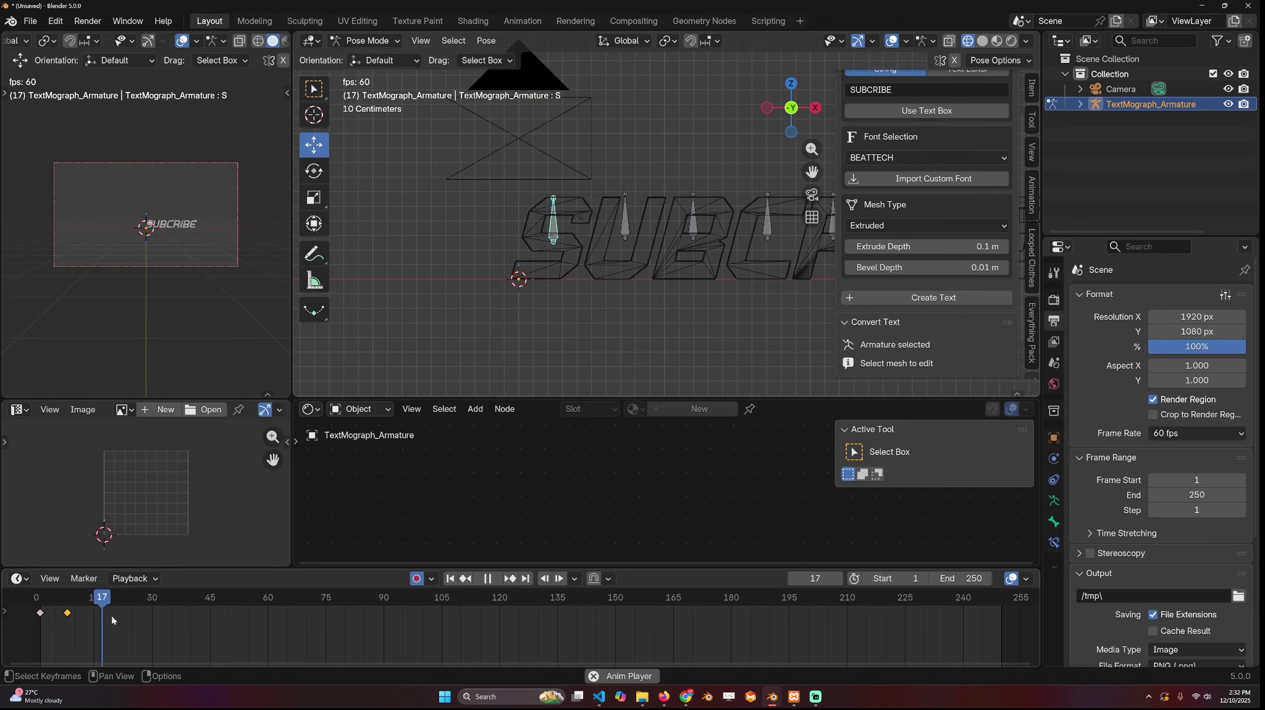
key("Escape")
At frame 4, stretch the S bone taller and raise it along Z, keying the in-between pose, and play back.
left_click_drag(35, 599, 52, 602)
key("space")
key("s")
key("z")
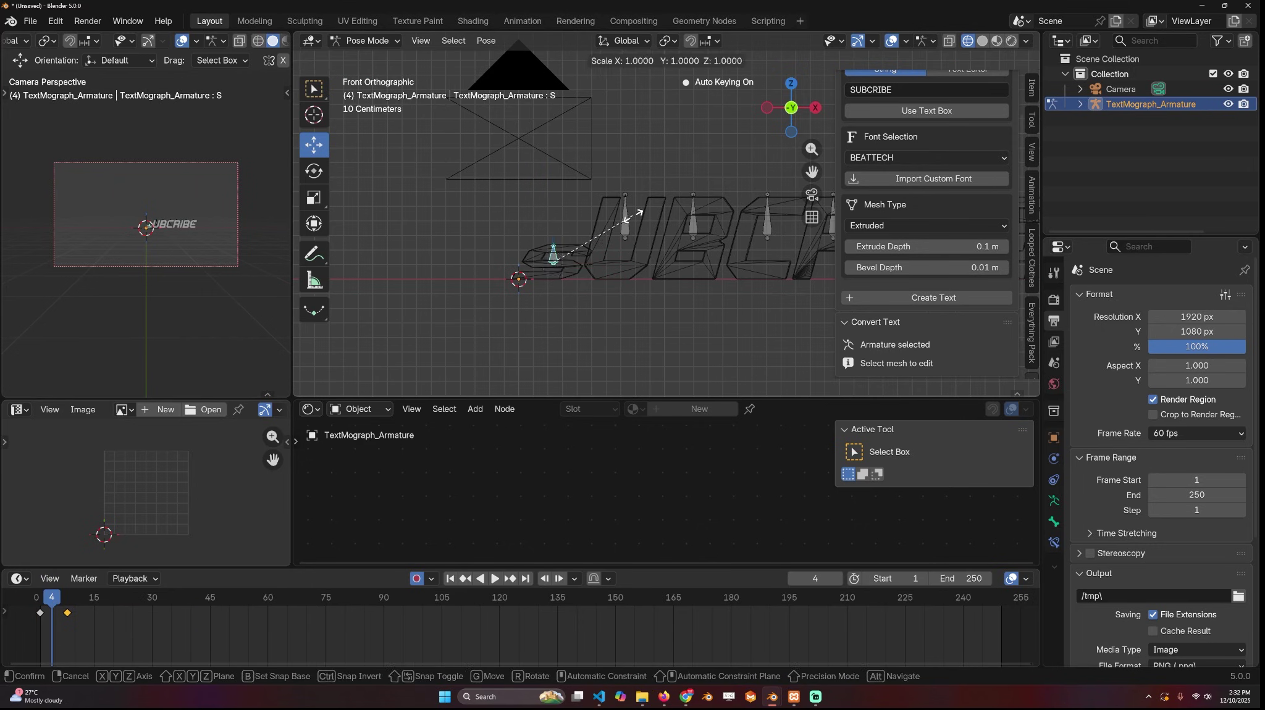
left_click(738, 61)
key("g")
key("z")
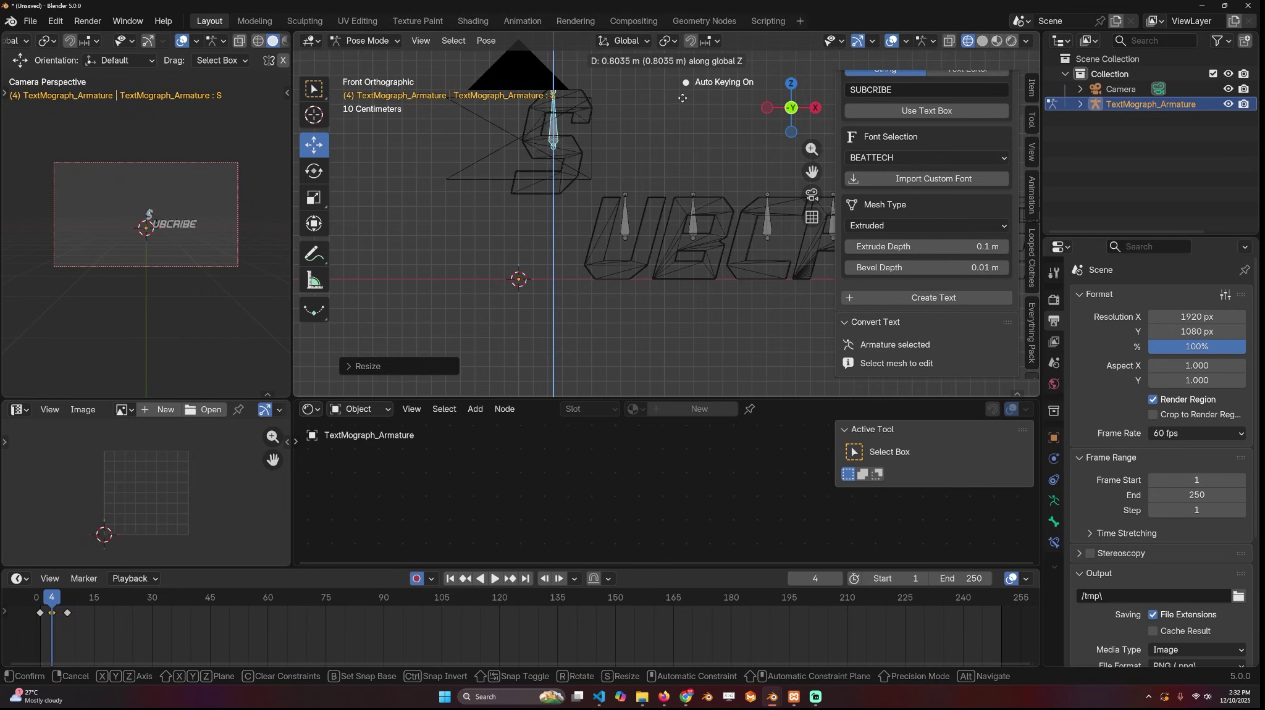
left_click(734, 284)
left_click(39, 599)
key("space")
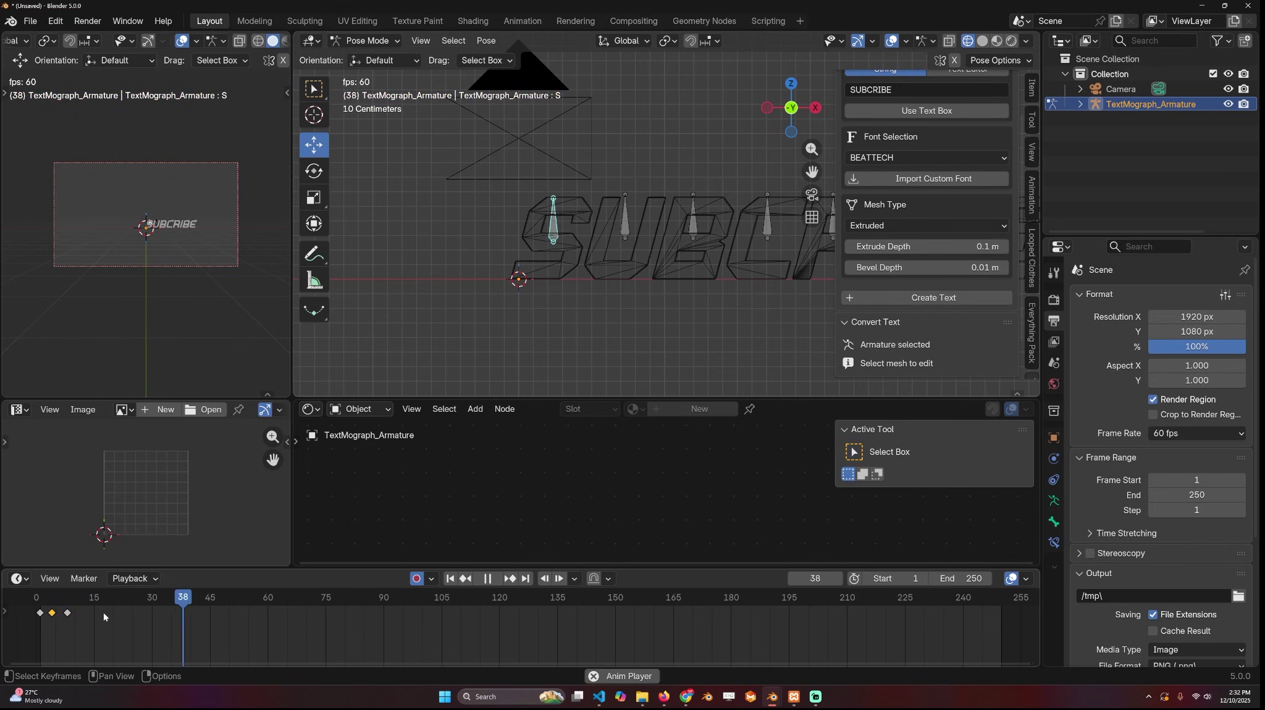
key("Escape")
Spread the S bone's three keyframes out to frames 1, 8 and 17, checking the timing in playback.
left_click(67, 612, "shift")
key("s")
left_click(93, 636)
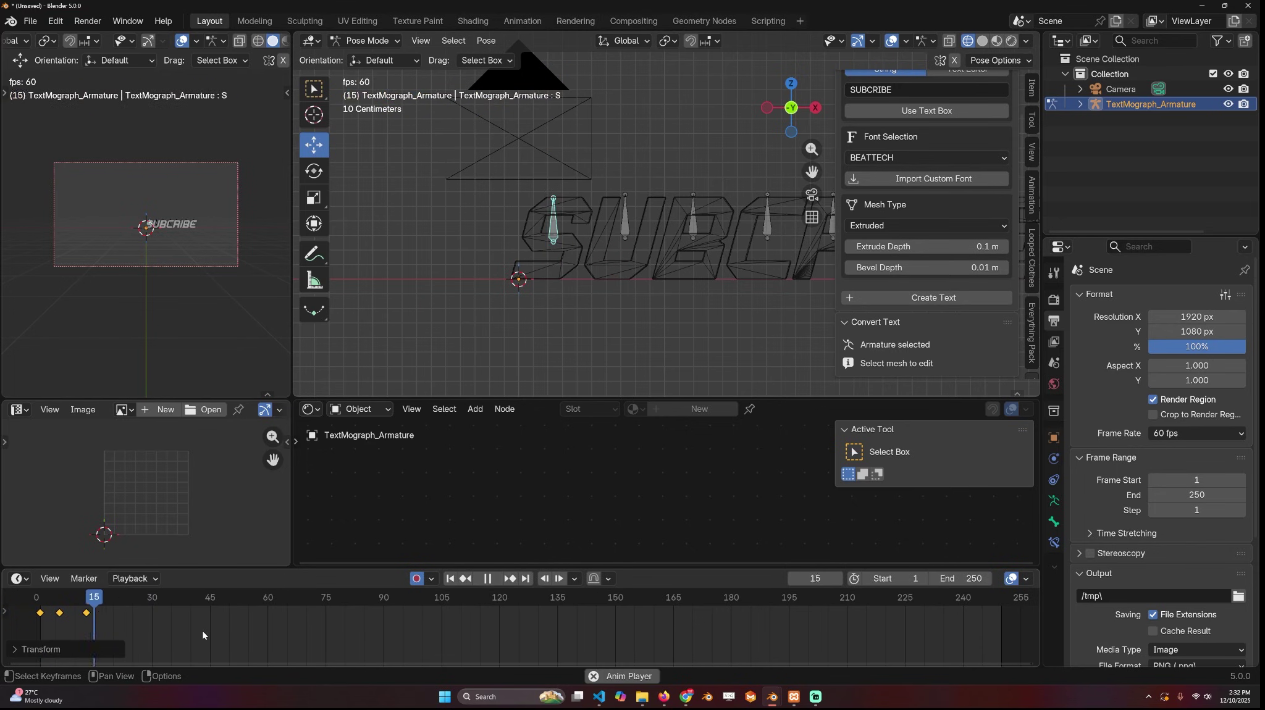
key("s")
left_click(197, 632)
key("space")
key("Escape")
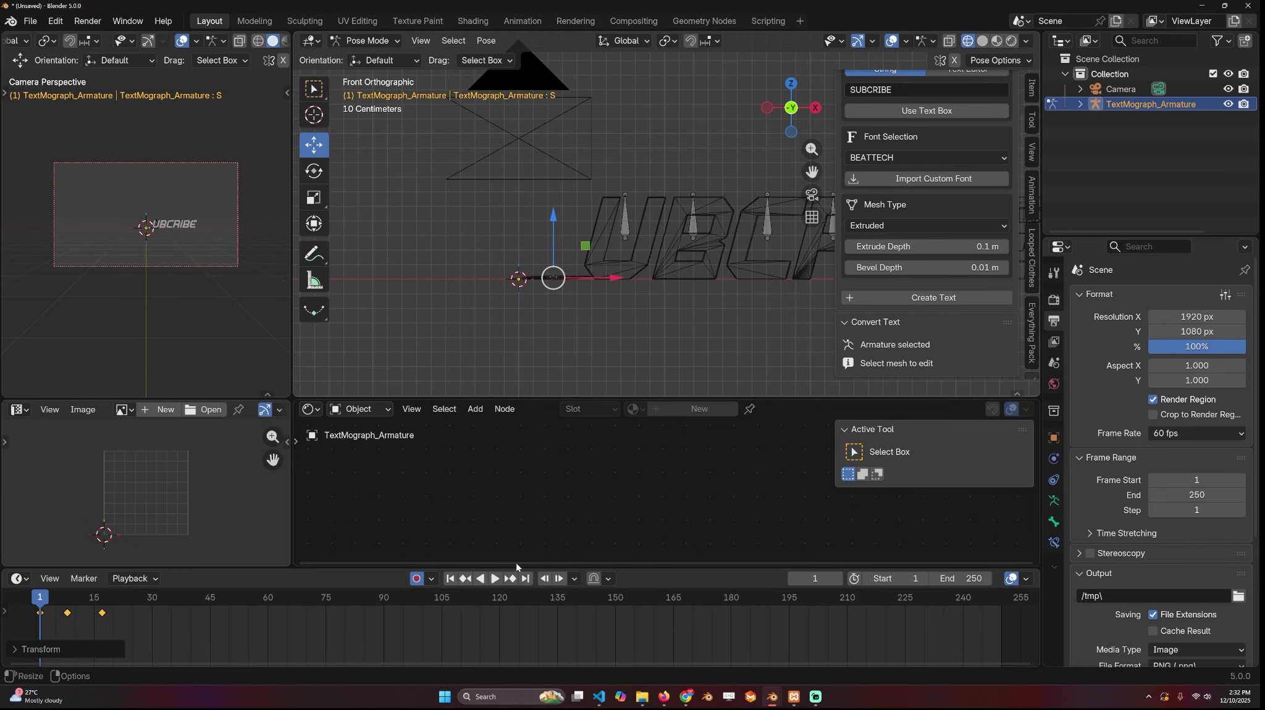
Enlarge the timeline area and examine the S bone's animation curves in the Graph Editor.
left_click_drag(516, 569, 518, 526)
key("ctrl+Tab")
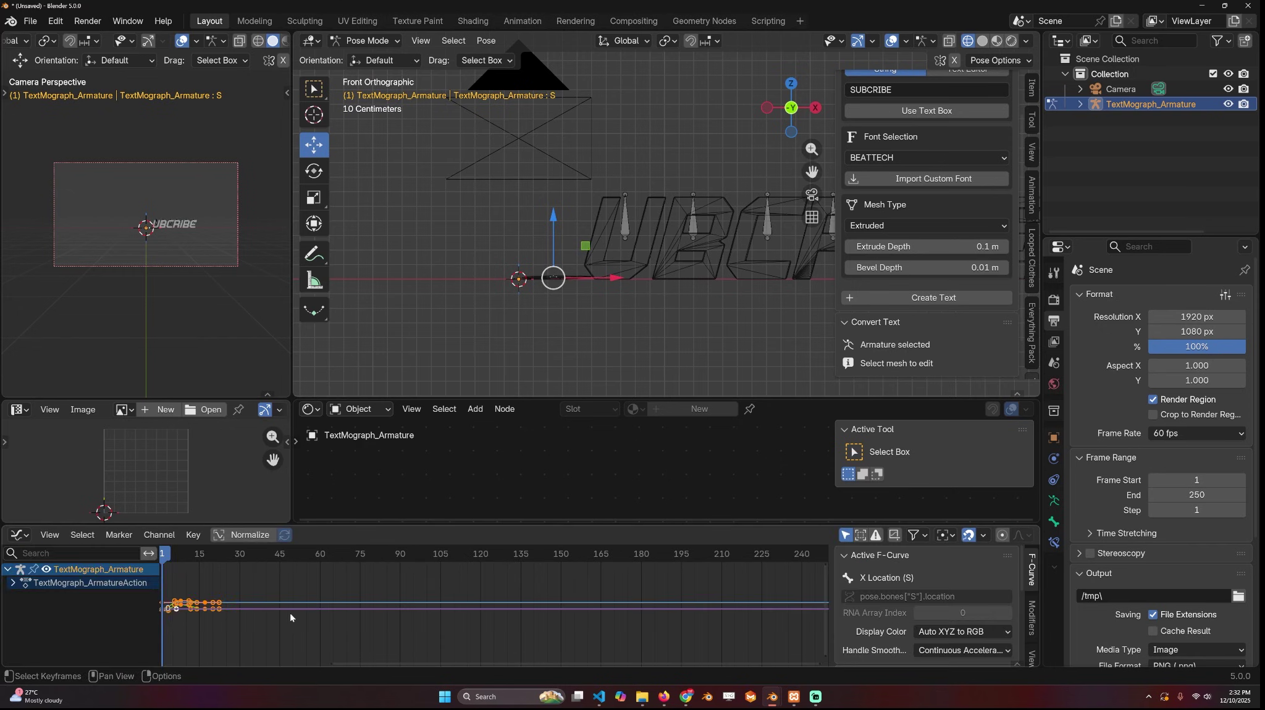
key("Escape")
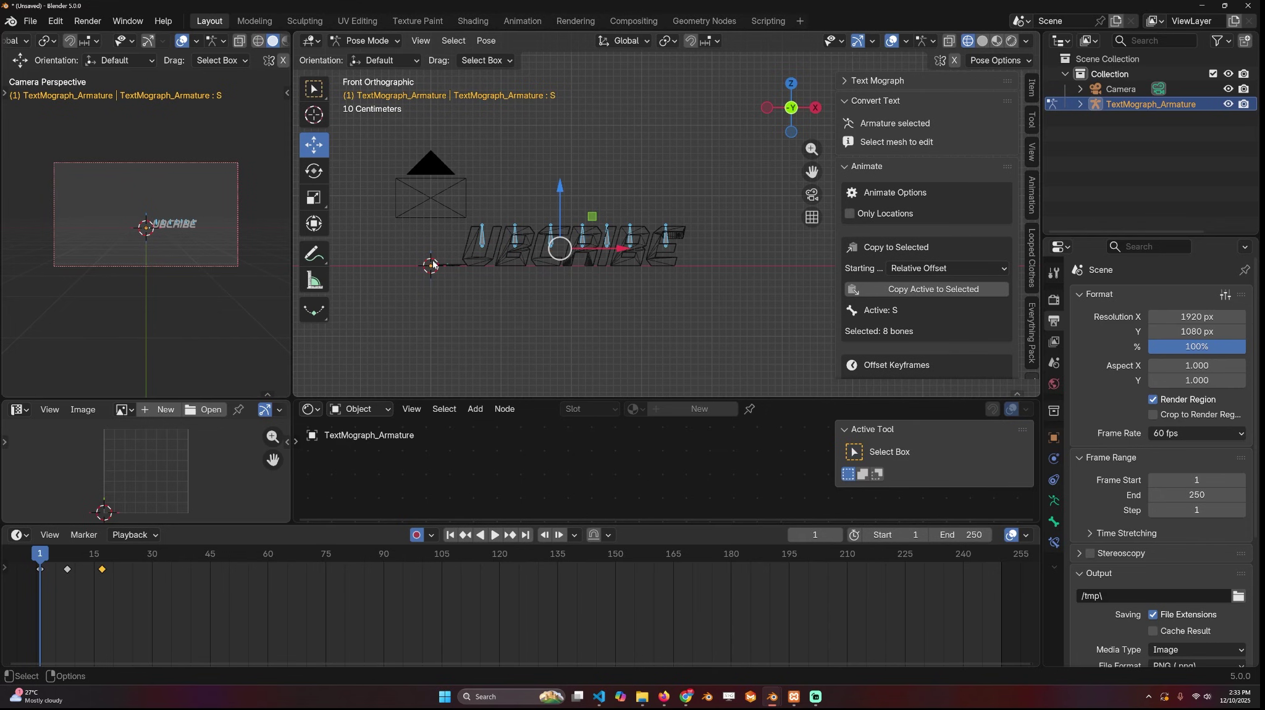
Return to frame 1 with all letter bones selected and set the copy's starting mode to Exact Copy.
scroll(434, 264, "up", 4)
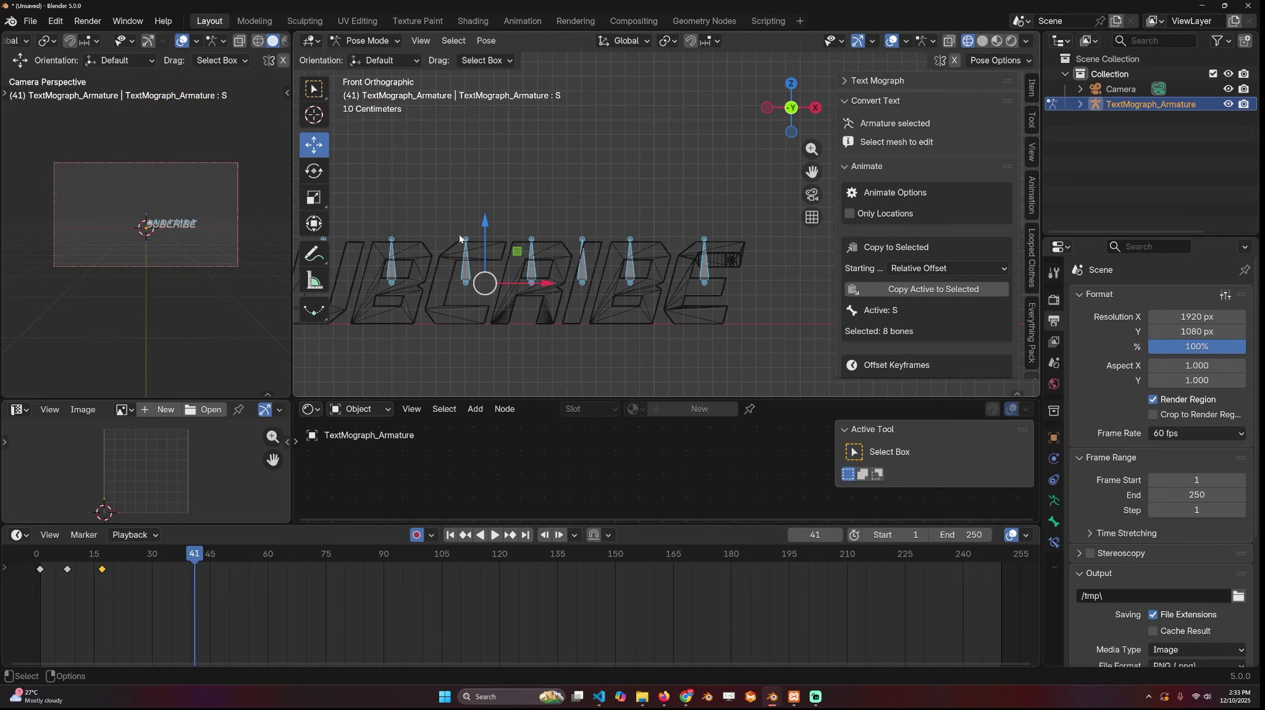
middle_click_drag(385, 273, 634, 250, "shift")
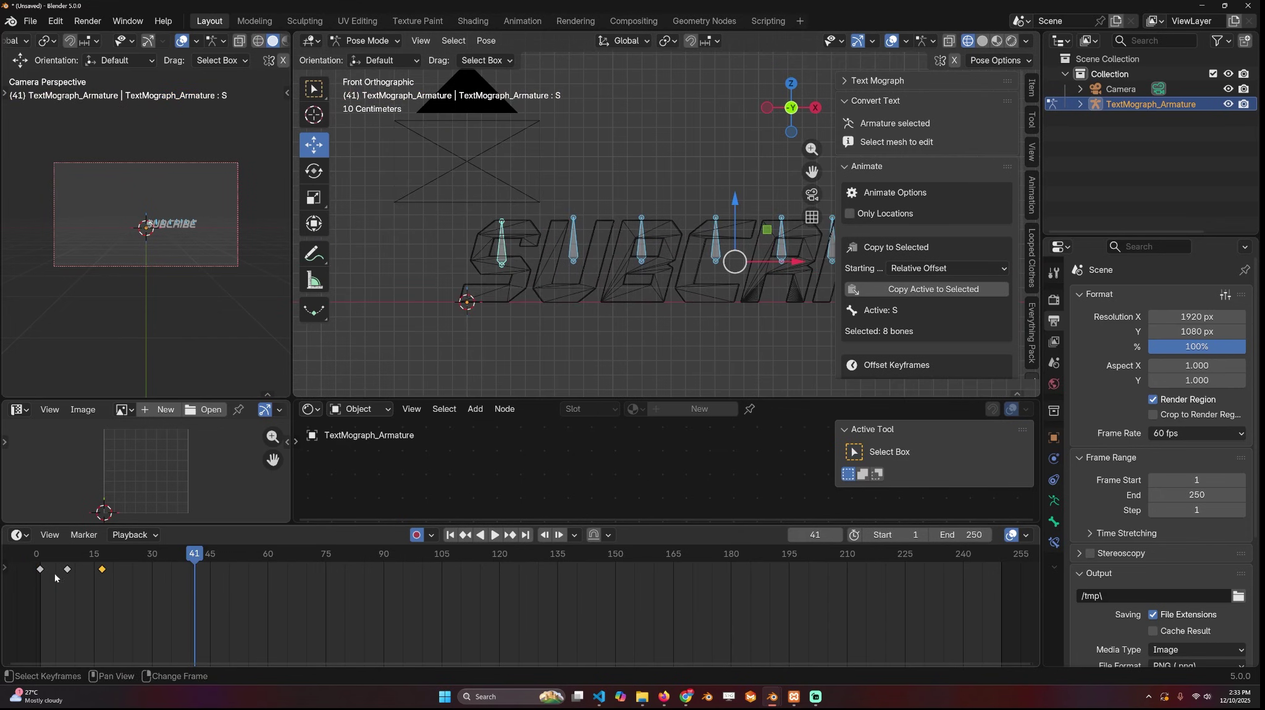
key("shift+Left")
middle_click_drag(680, 258, 501, 242, "shift")
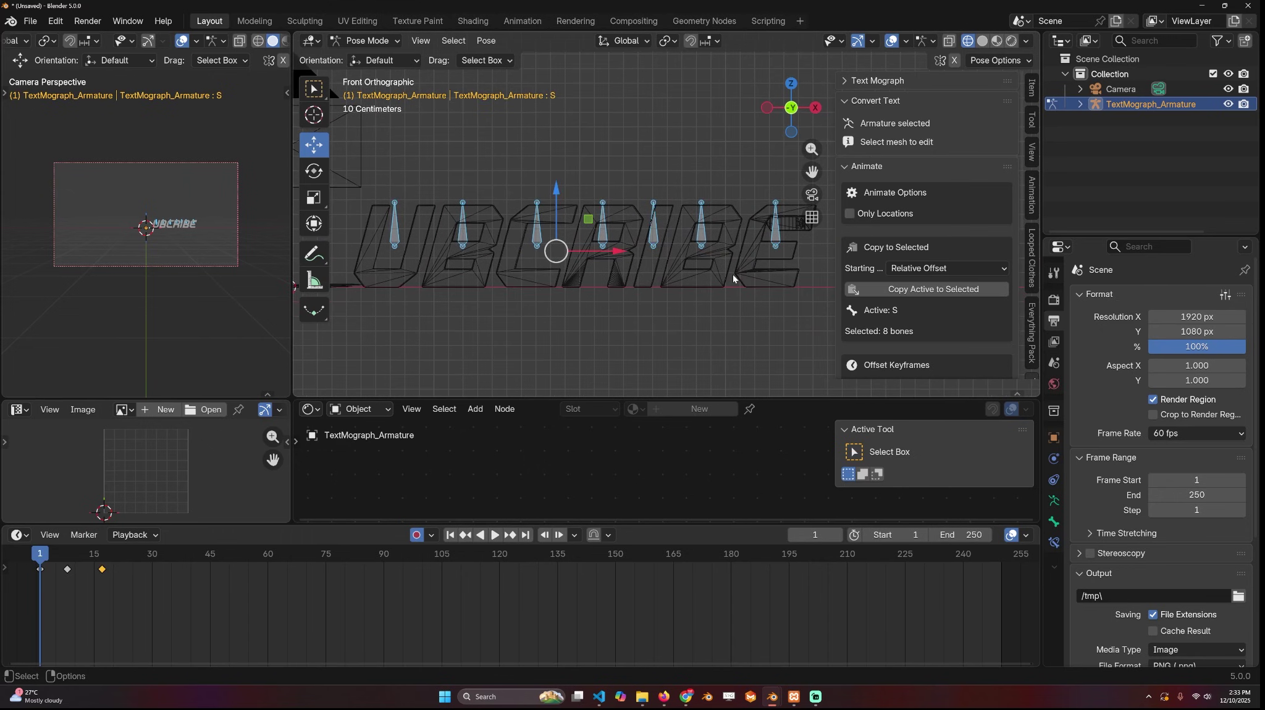
left_click(926, 271)
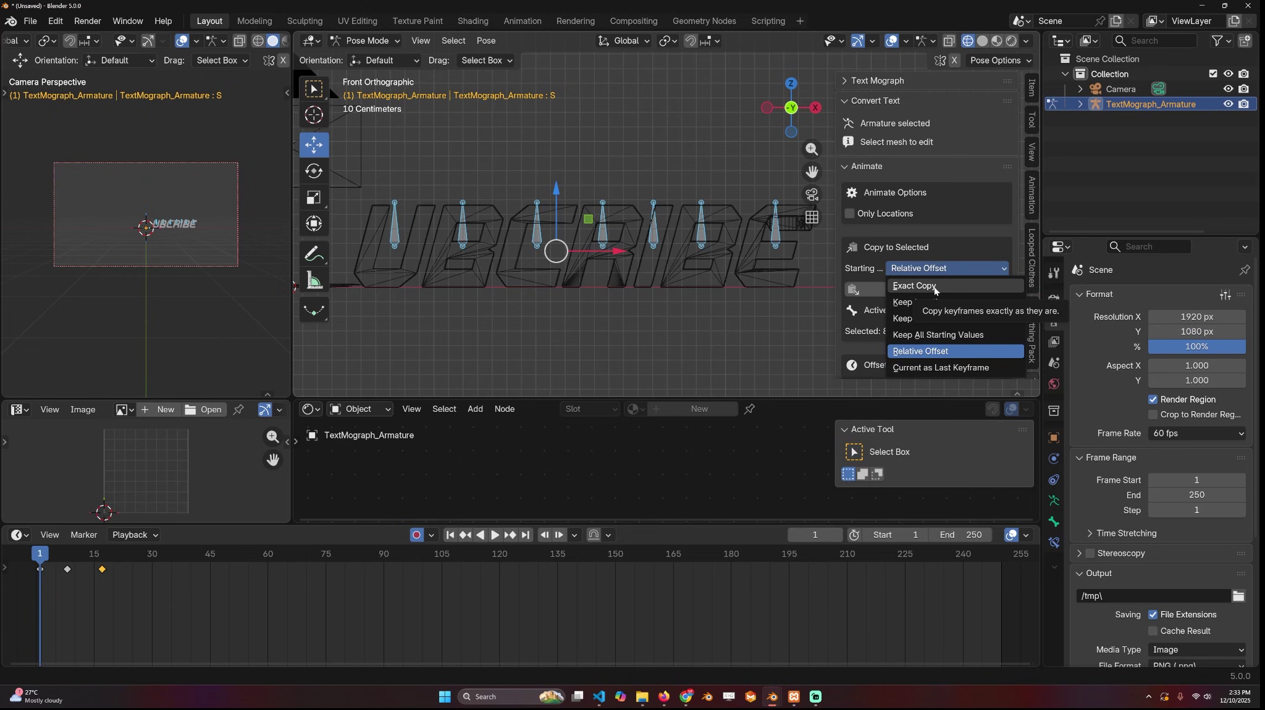
left_click(934, 287)
Select all of the S keyframes, copy the S bone's animation to the other selected bones and play it.
scroll(568, 210, "down", 2)
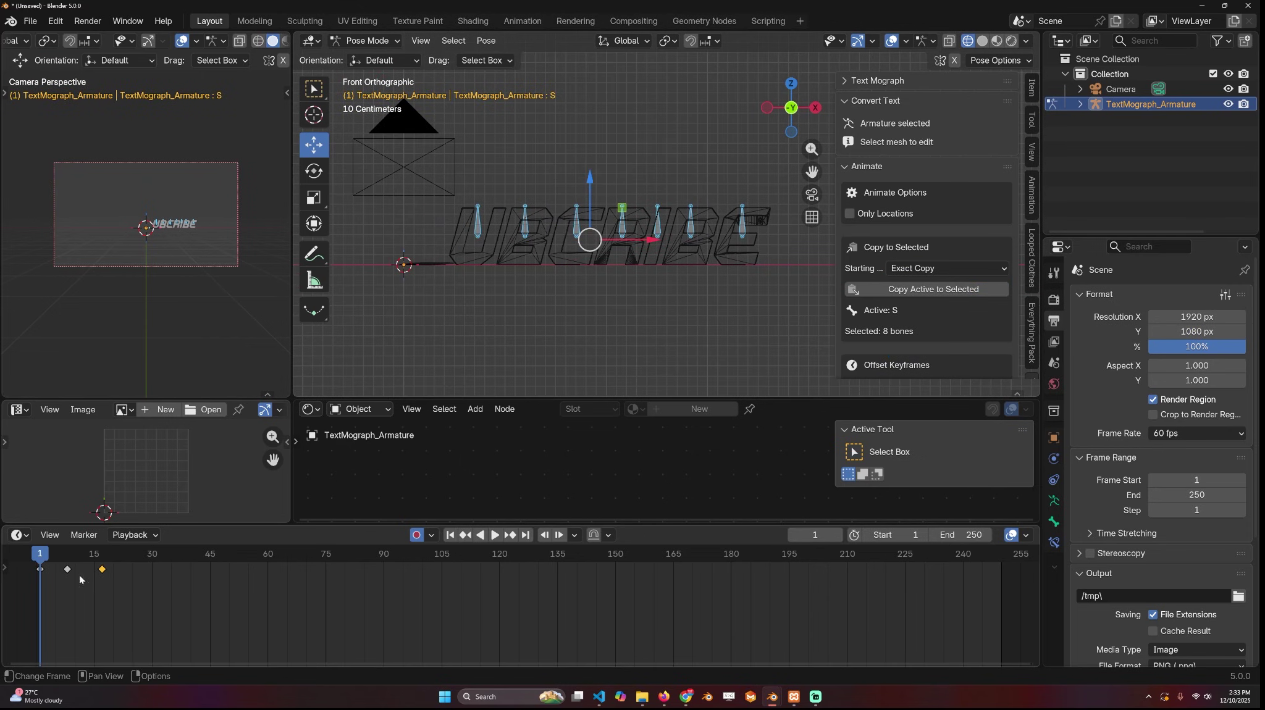
left_click_drag(20, 601, 134, 550)
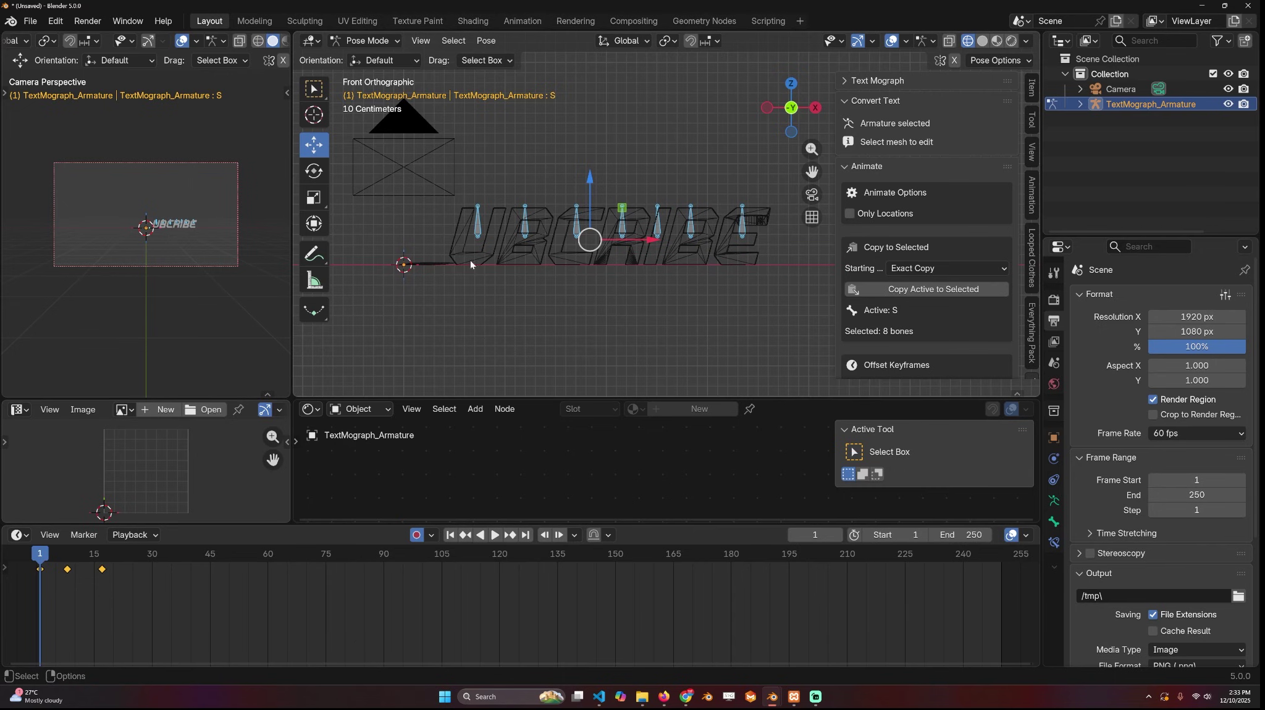
left_click(956, 290)
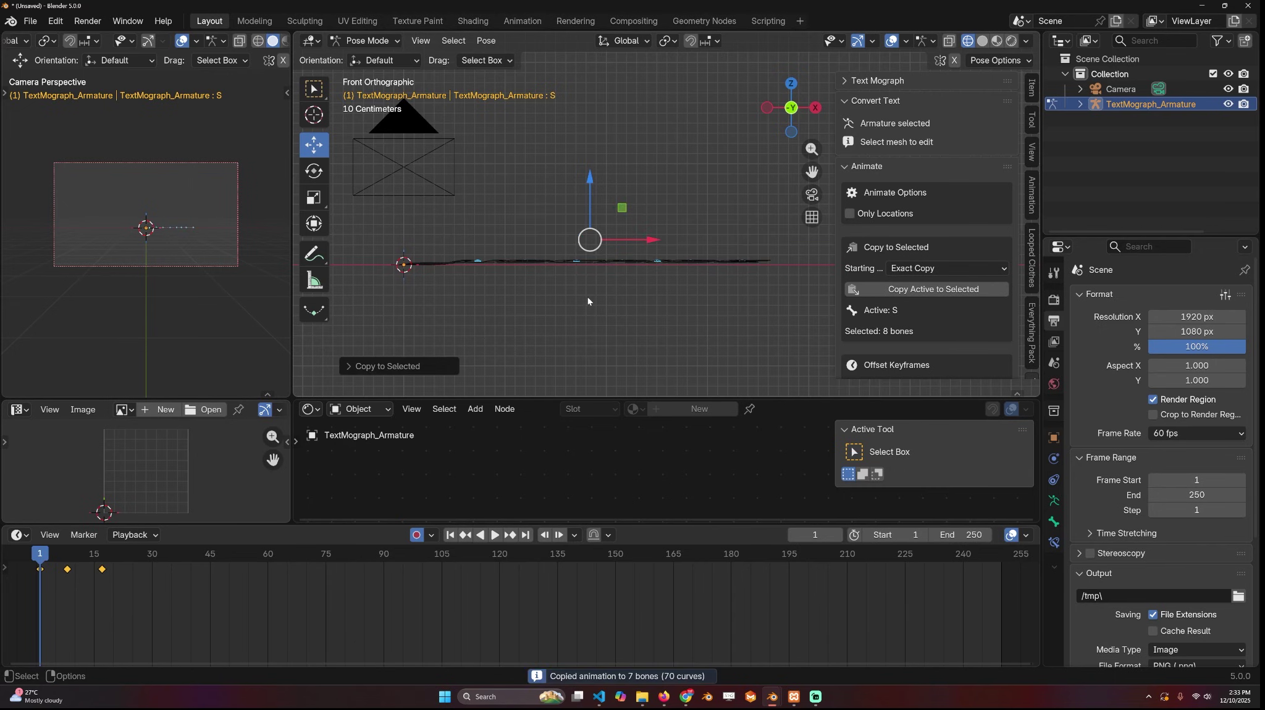
key("space")
key("space")
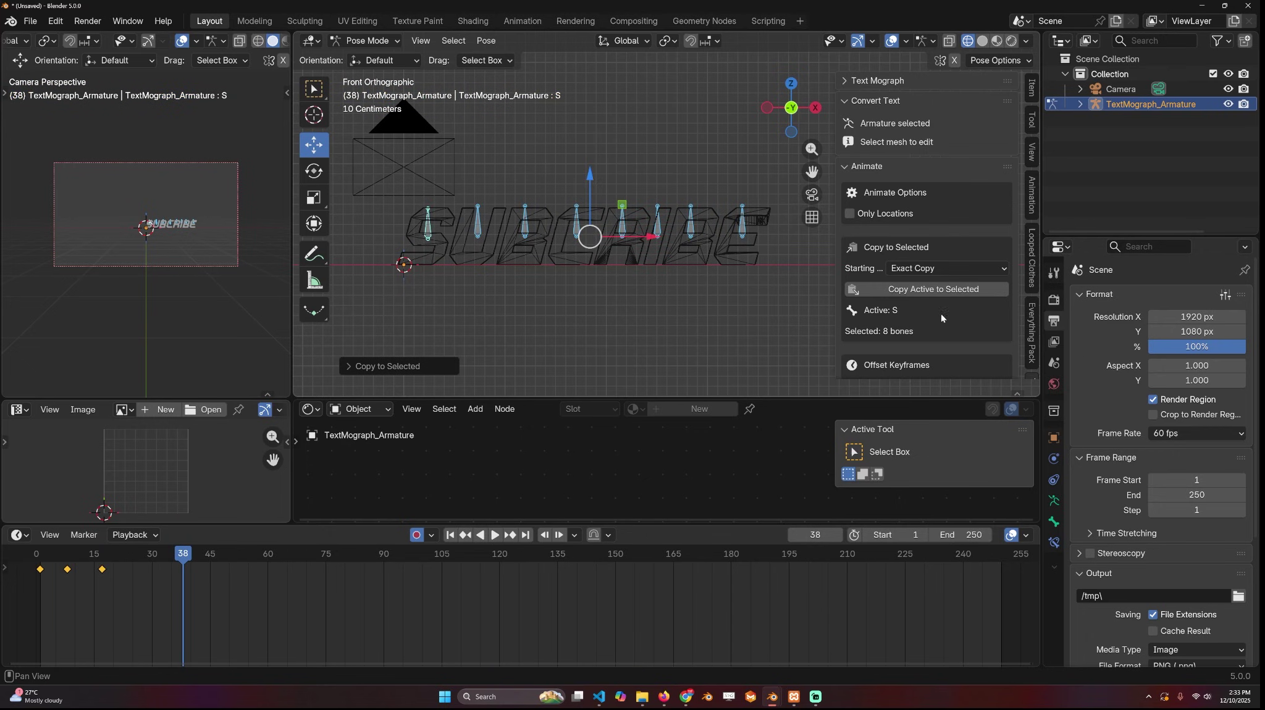
Offset the keyframes of all letter bones by 10 frames each in Letter Order and play the staggered animation.
scroll(941, 318, "down", 6)
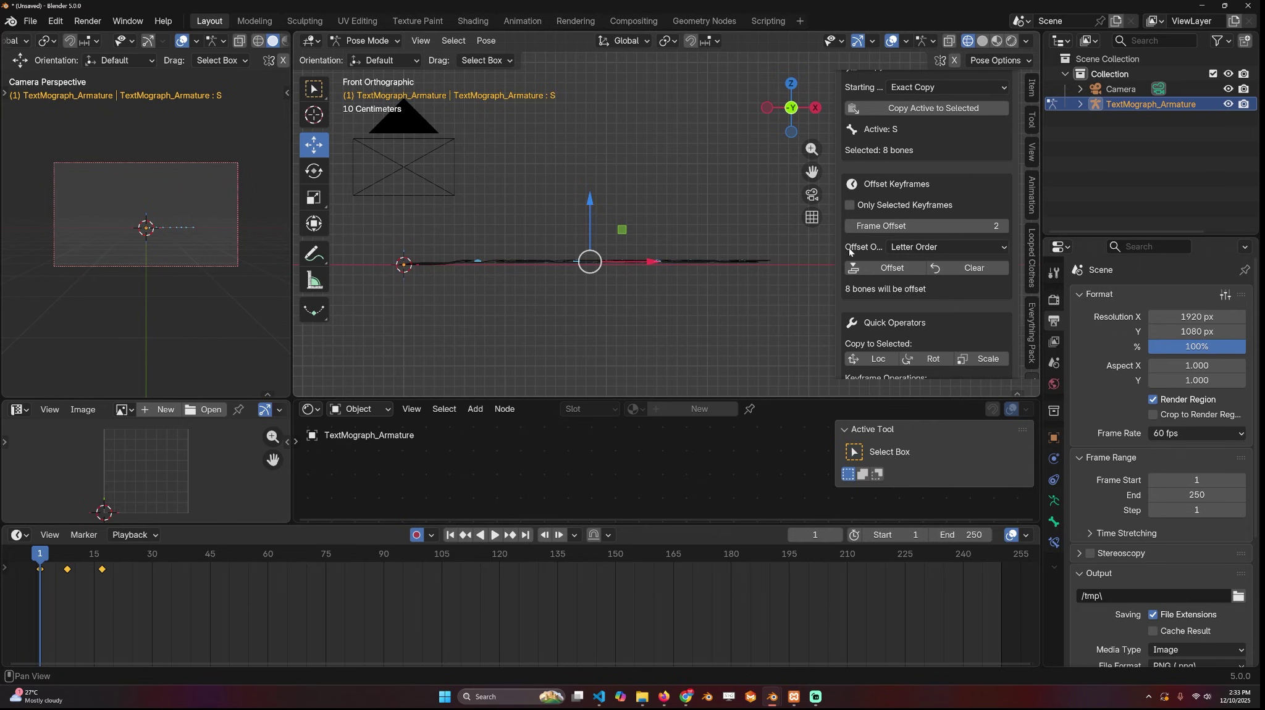
left_click_drag(834, 248, 803, 250)
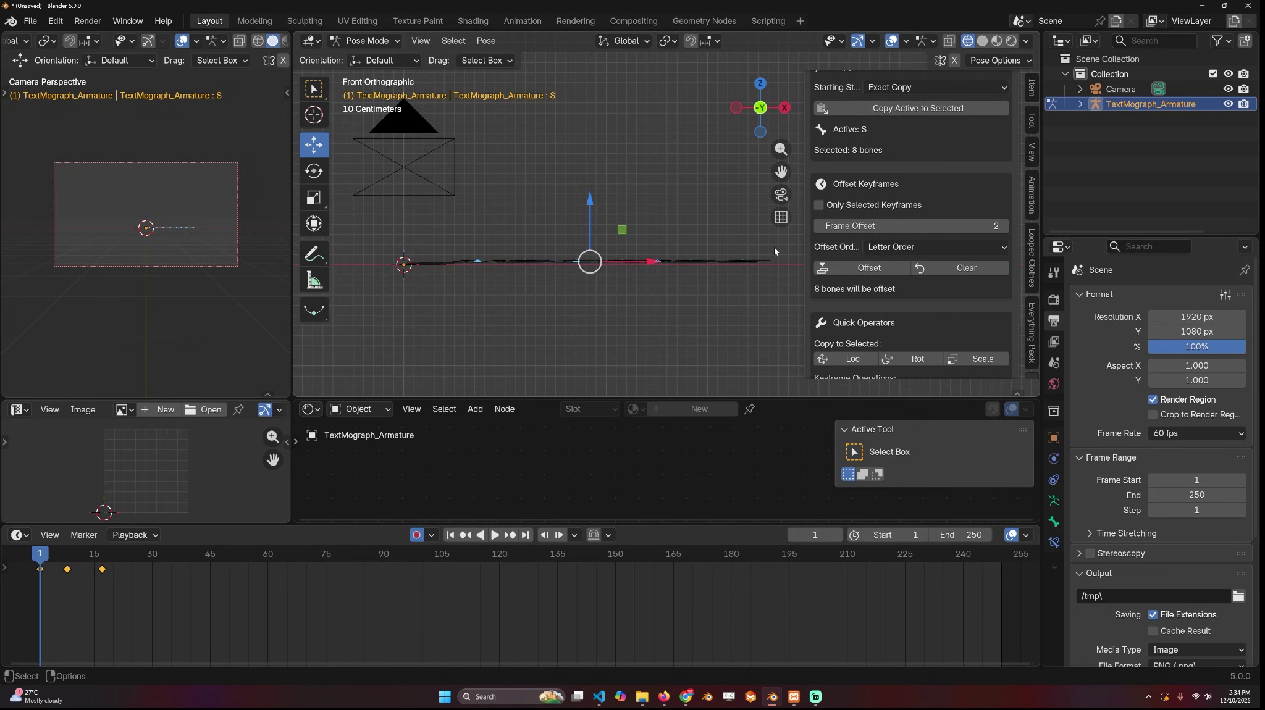
left_click(897, 248)
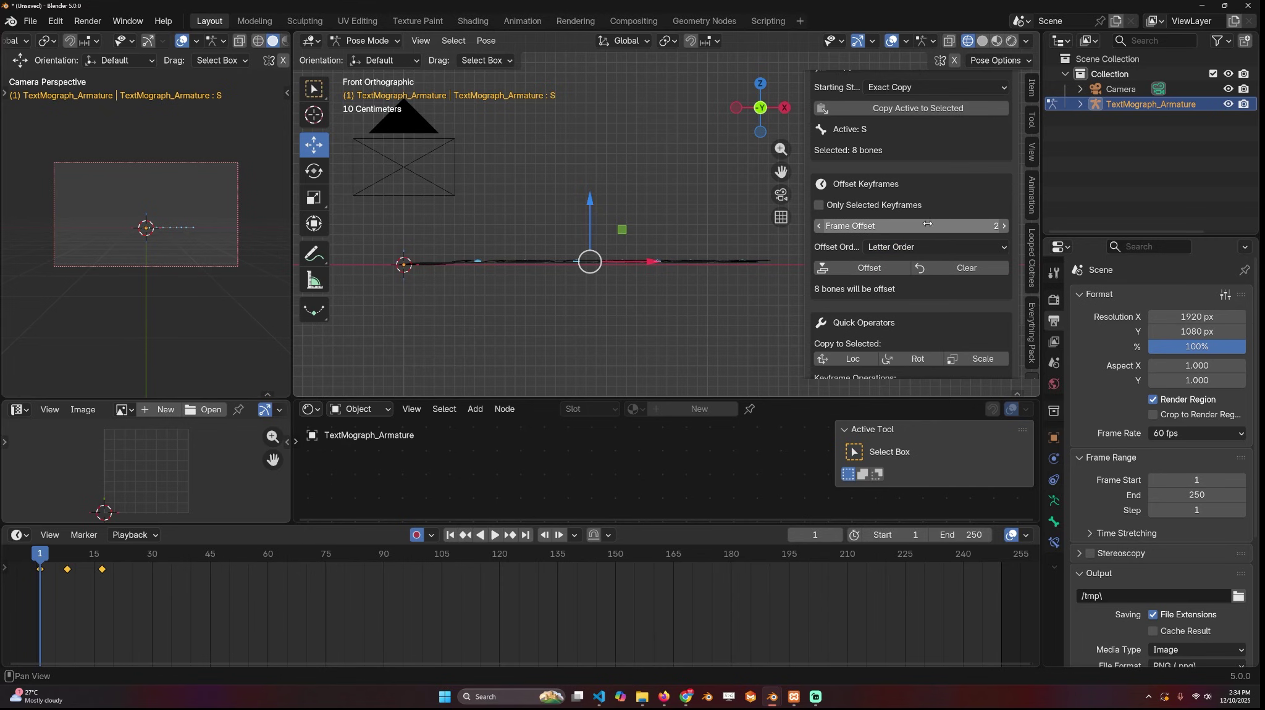
left_click(924, 226)
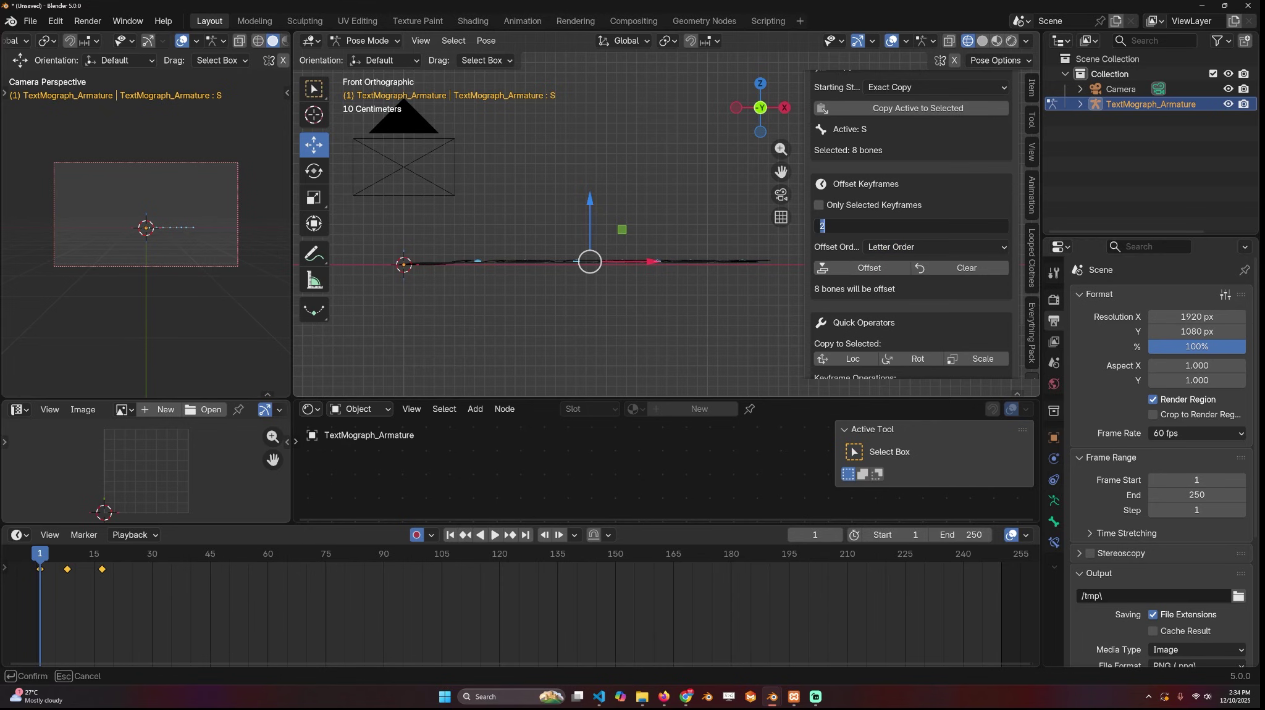
type("10")
key("Return")
left_click(869, 268)
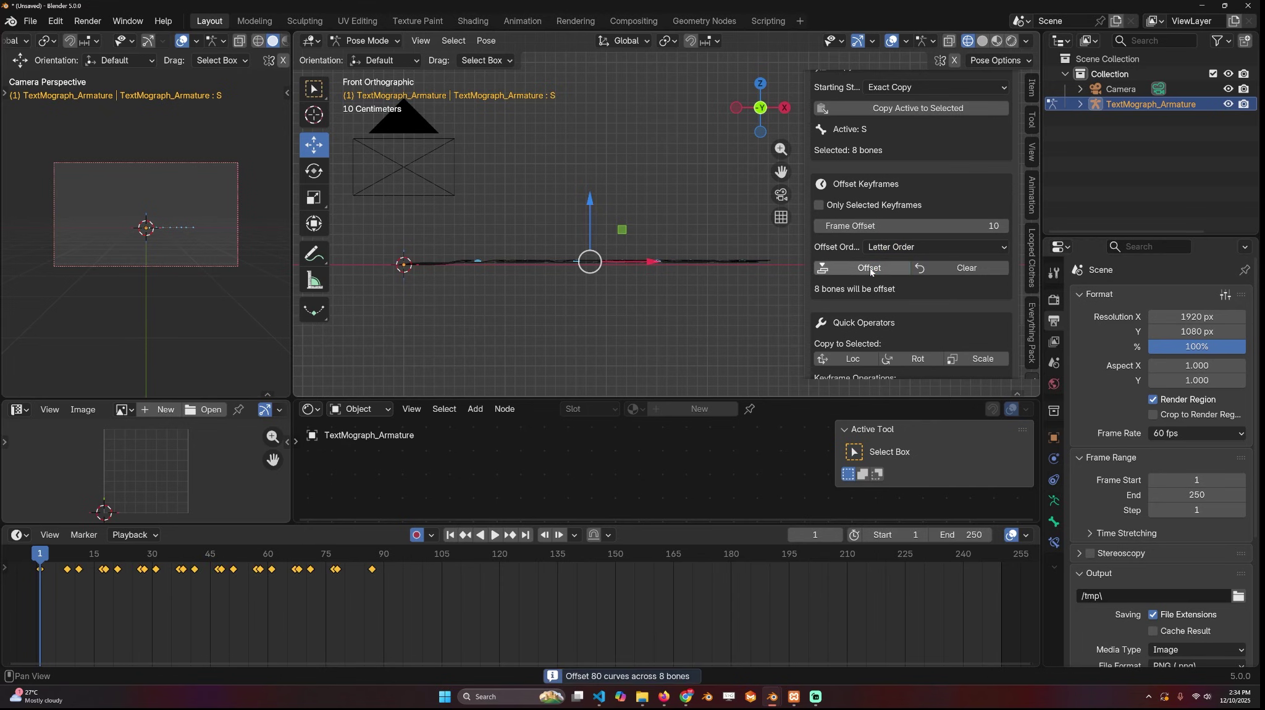
key("space")
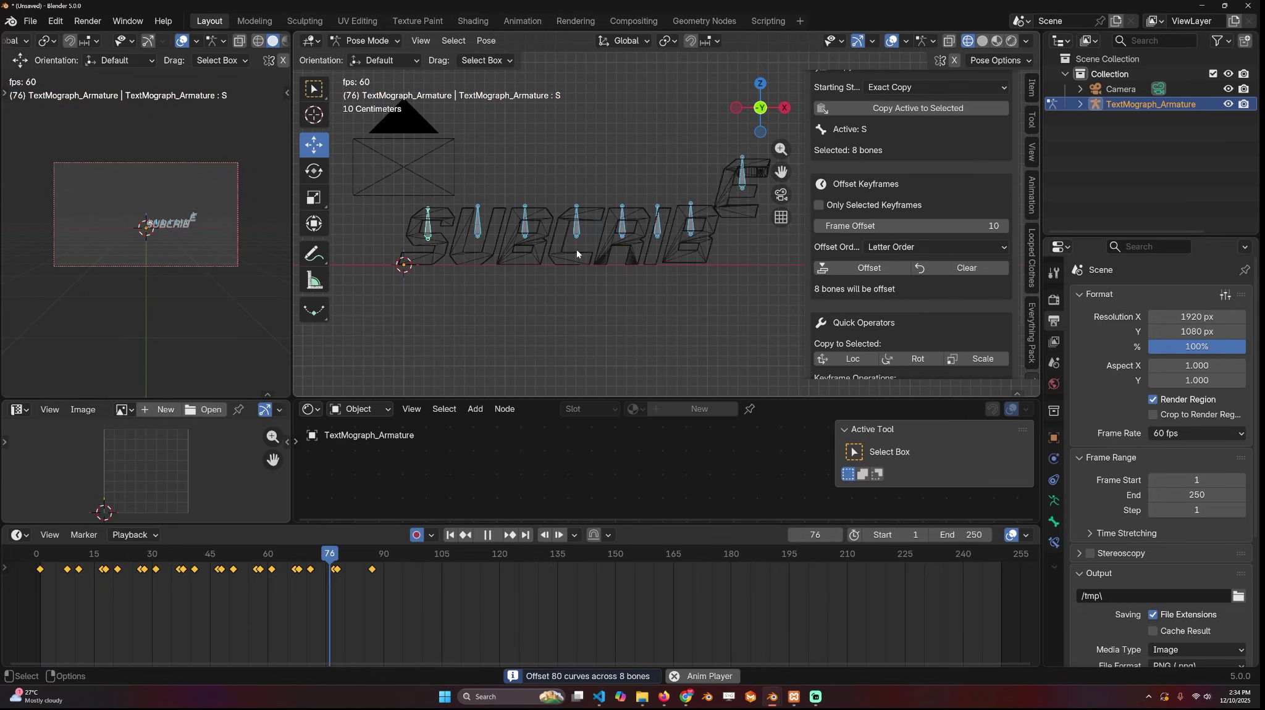
key("space")
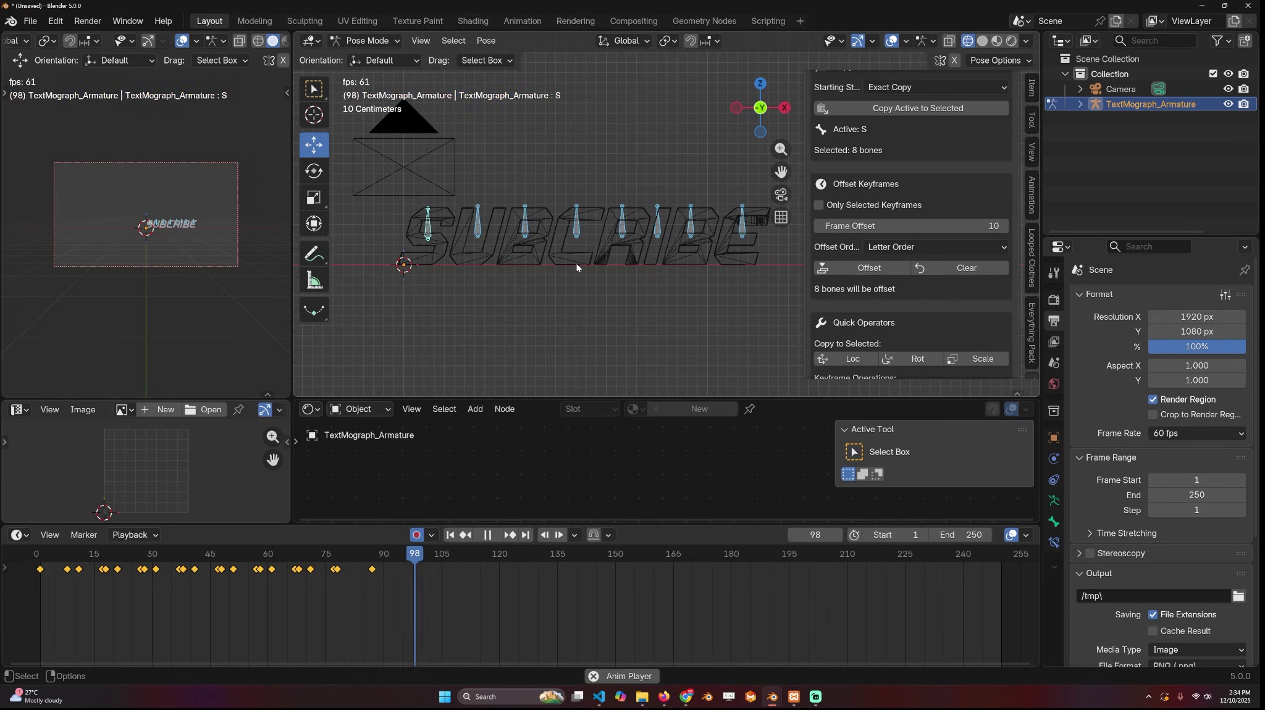
Replay the staggered letter animation from frame 1, stop it, and switch the viewport to Object Mode with solid shading.
key("shift+Left")
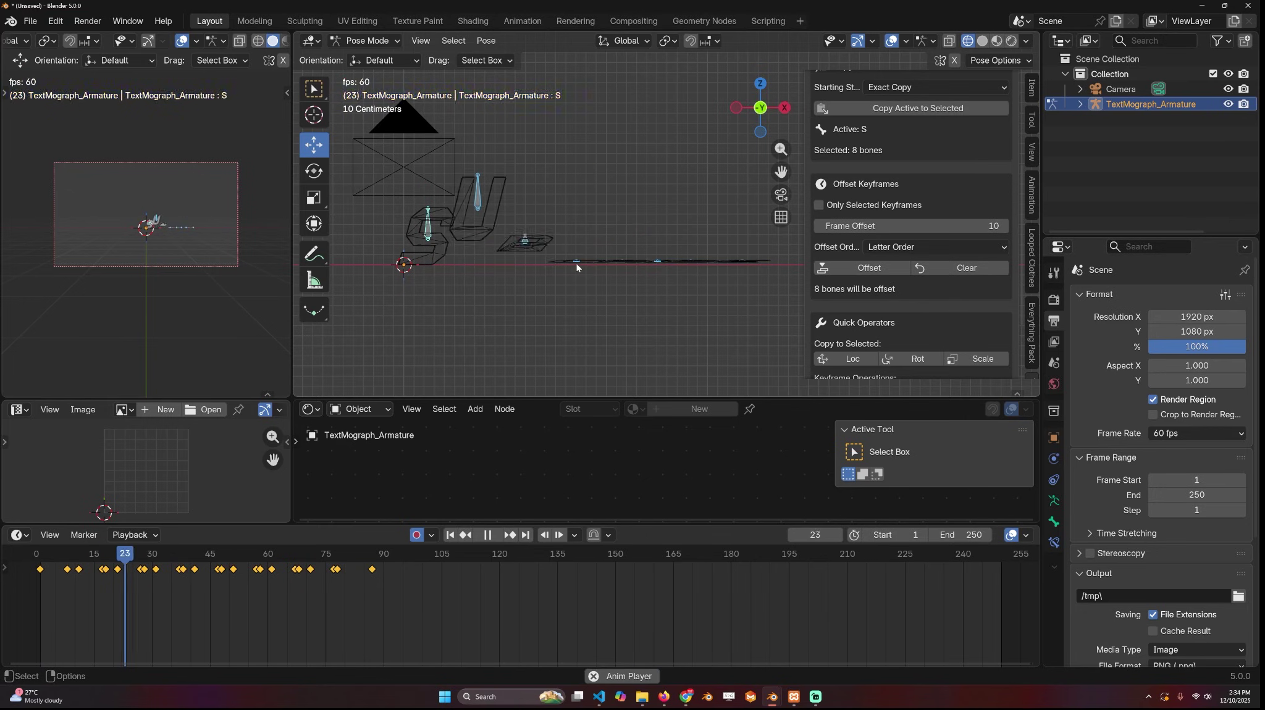
key("space")
key("ctrl+Tab")
key("shift+z")
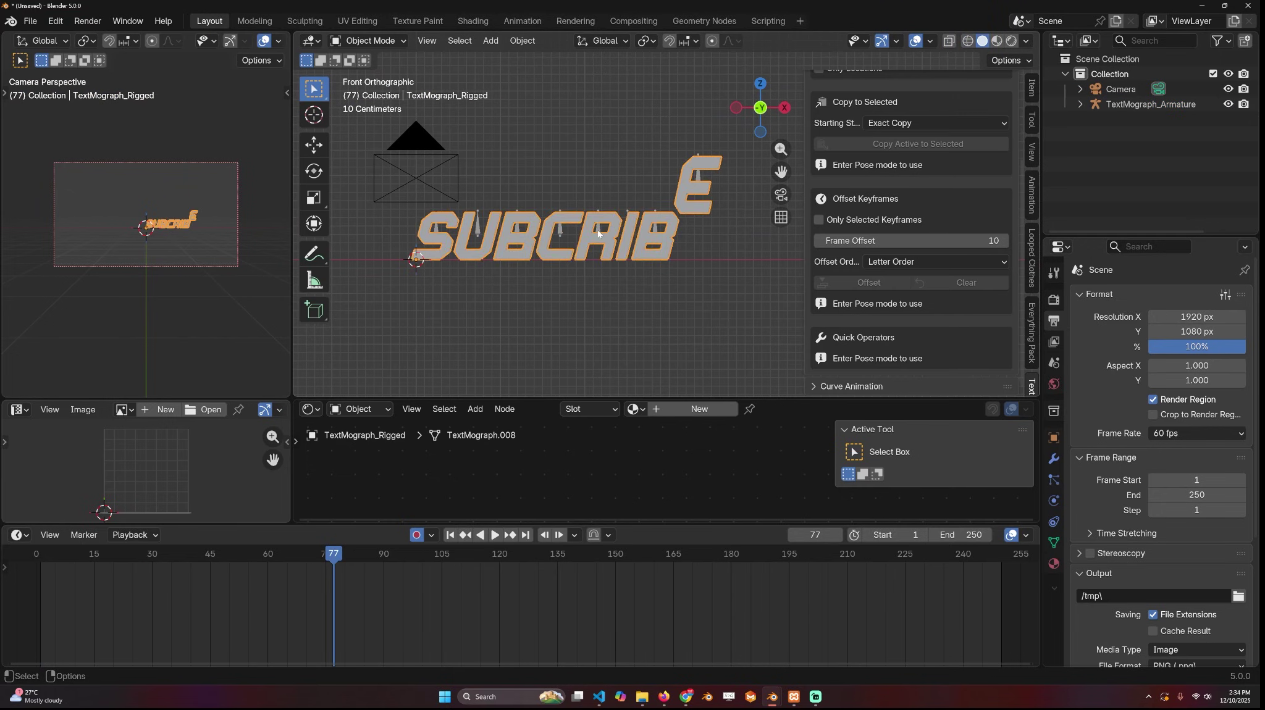
key("ctrl+a")
key("Escape")
key("ctrl+a")
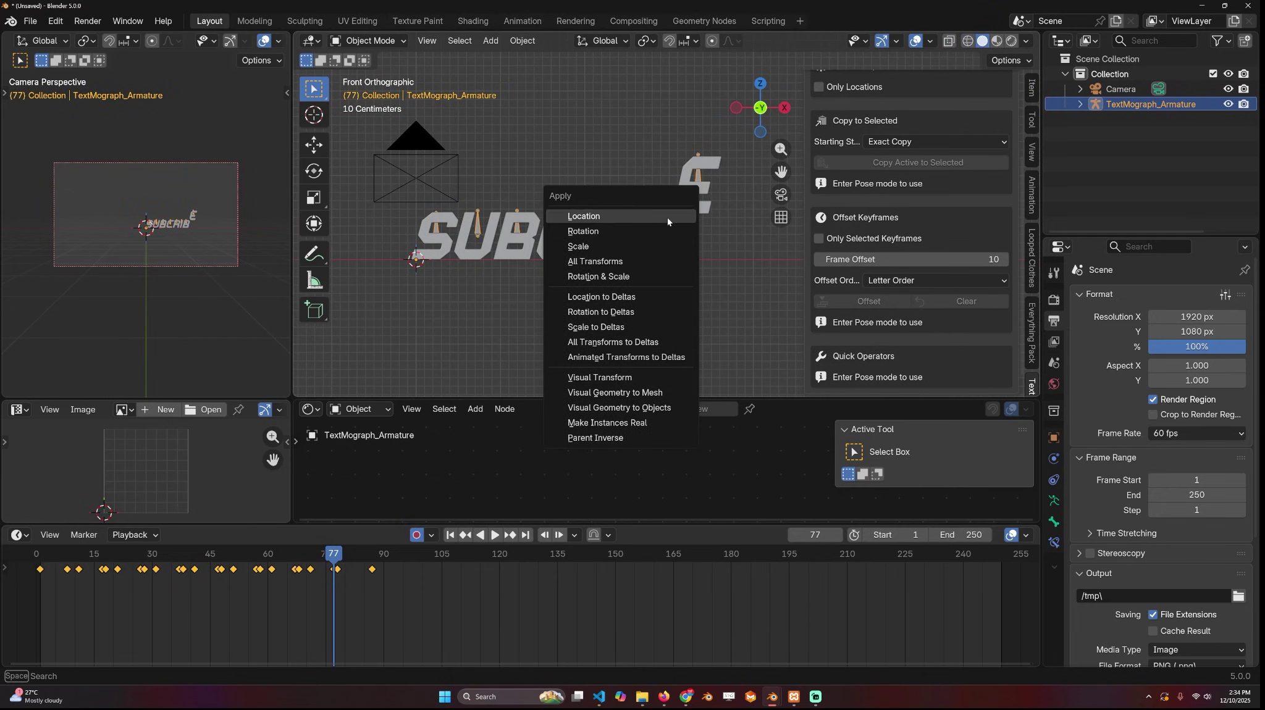
key("Escape")
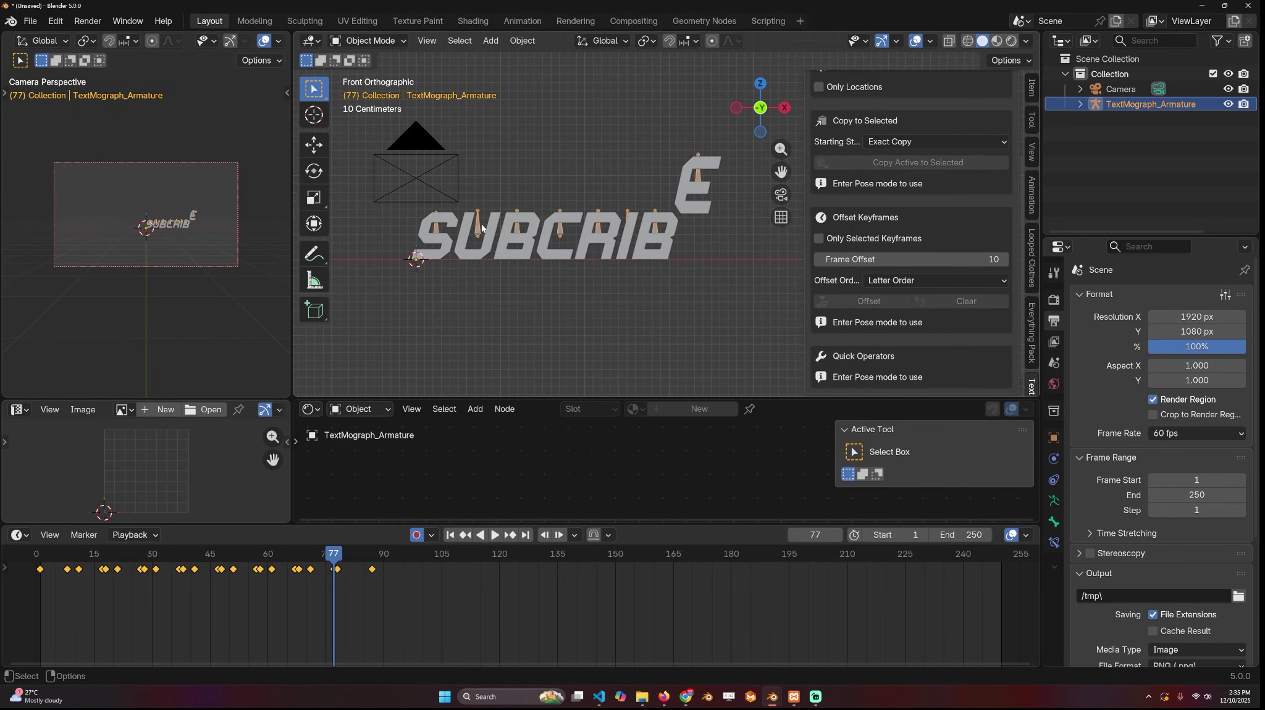
Put the armature back in Pose Mode, return to frame 1 and clear the keyframe offsets of all letter bones.
key("ctrl+Tab")
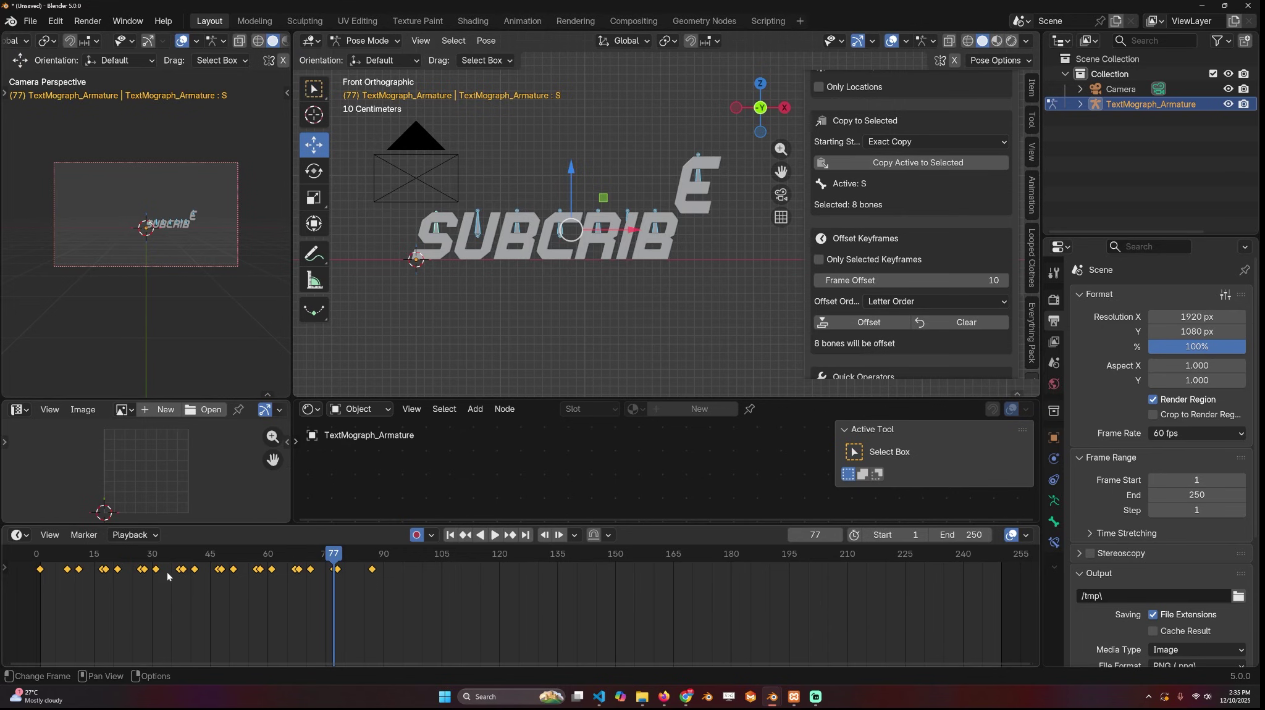
left_click(39, 556)
key("space")
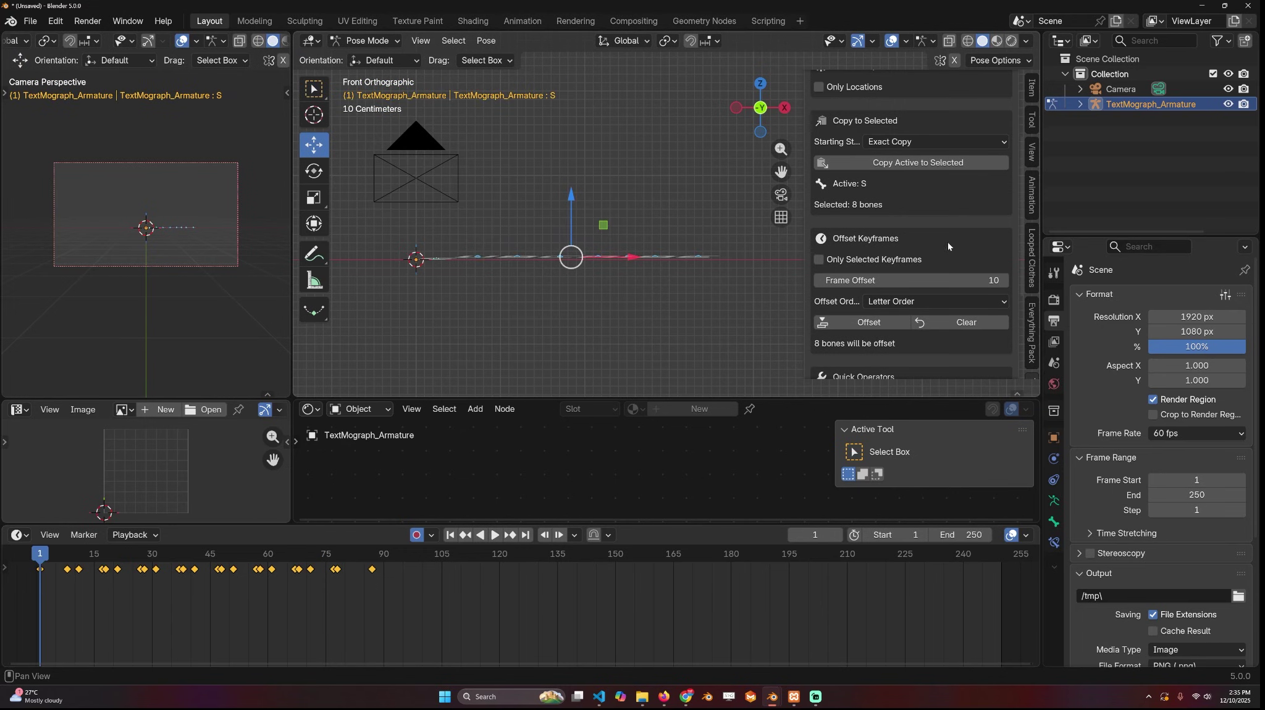
scroll(936, 309, "down", 1)
left_click(951, 294)
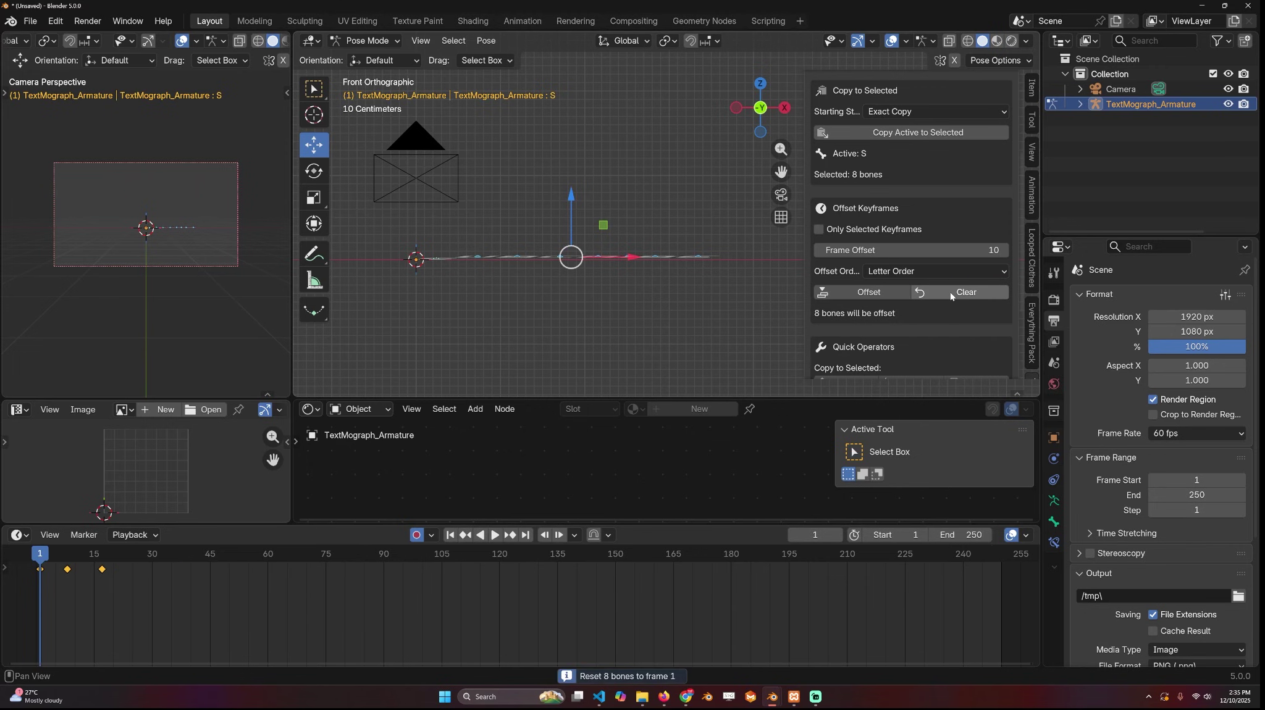
Play the animation of all letters without the stagger.
key("space")
key("Escape")
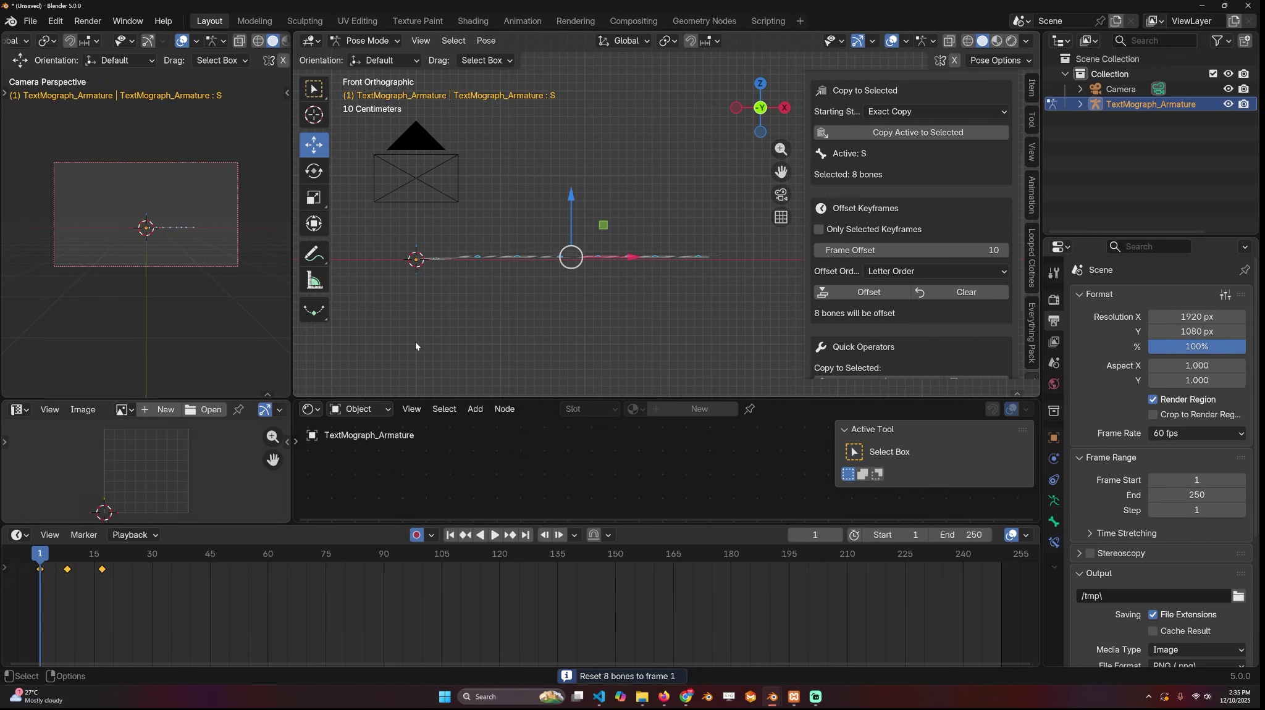
key("space")
key("Escape")
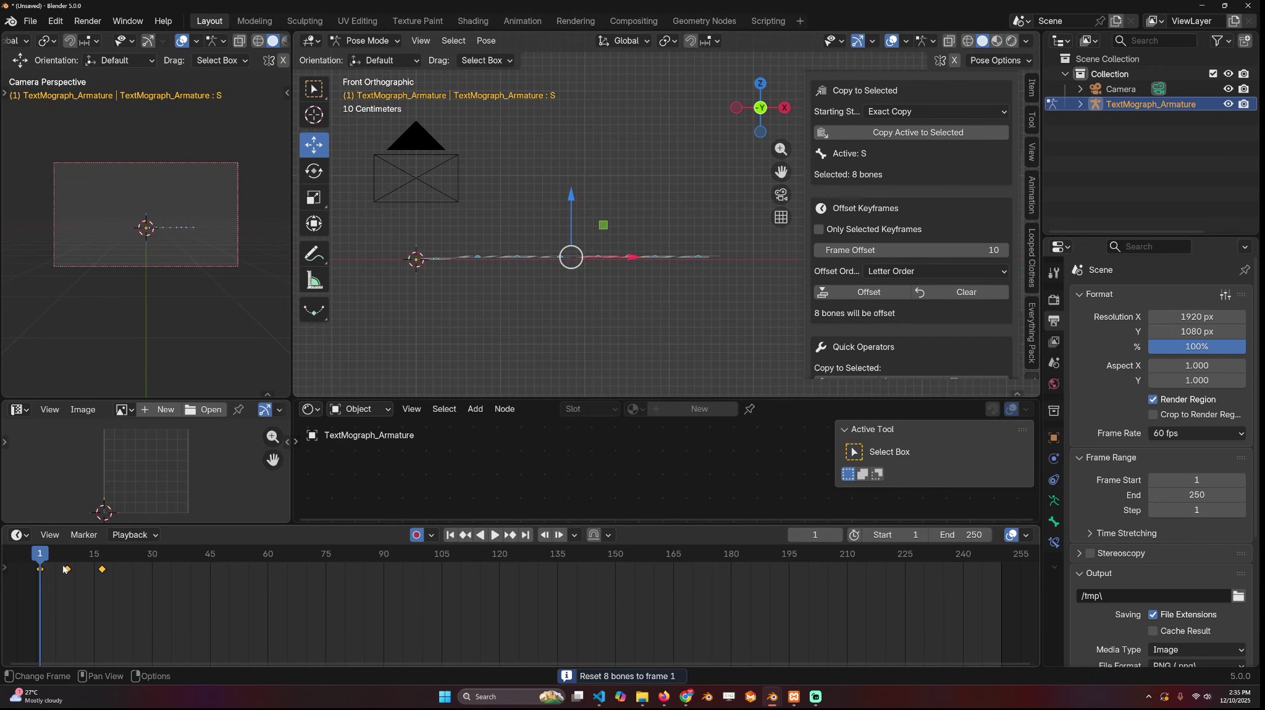
key("space")
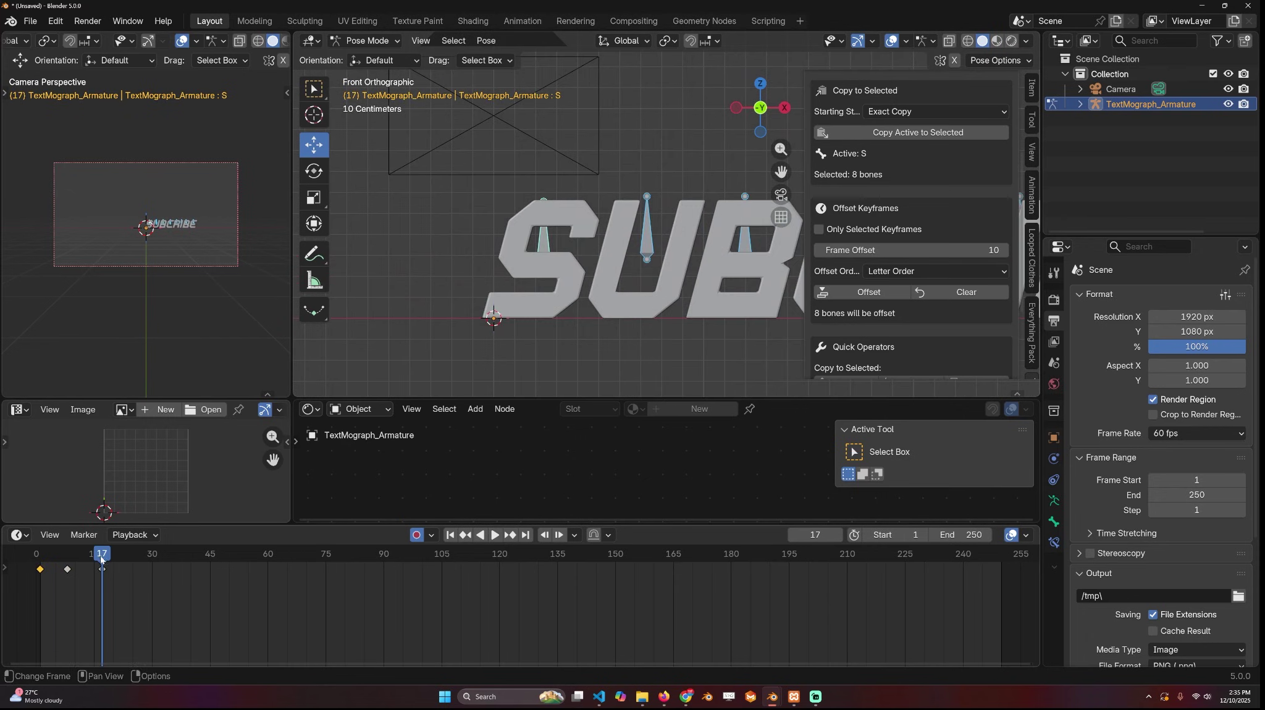
Go to the raised pose at frame 8 and rotate the letter there.
left_click(78, 559)
left_click_drag(78, 559, 67, 559)
key("space")
scroll(614, 128, "down", 2)
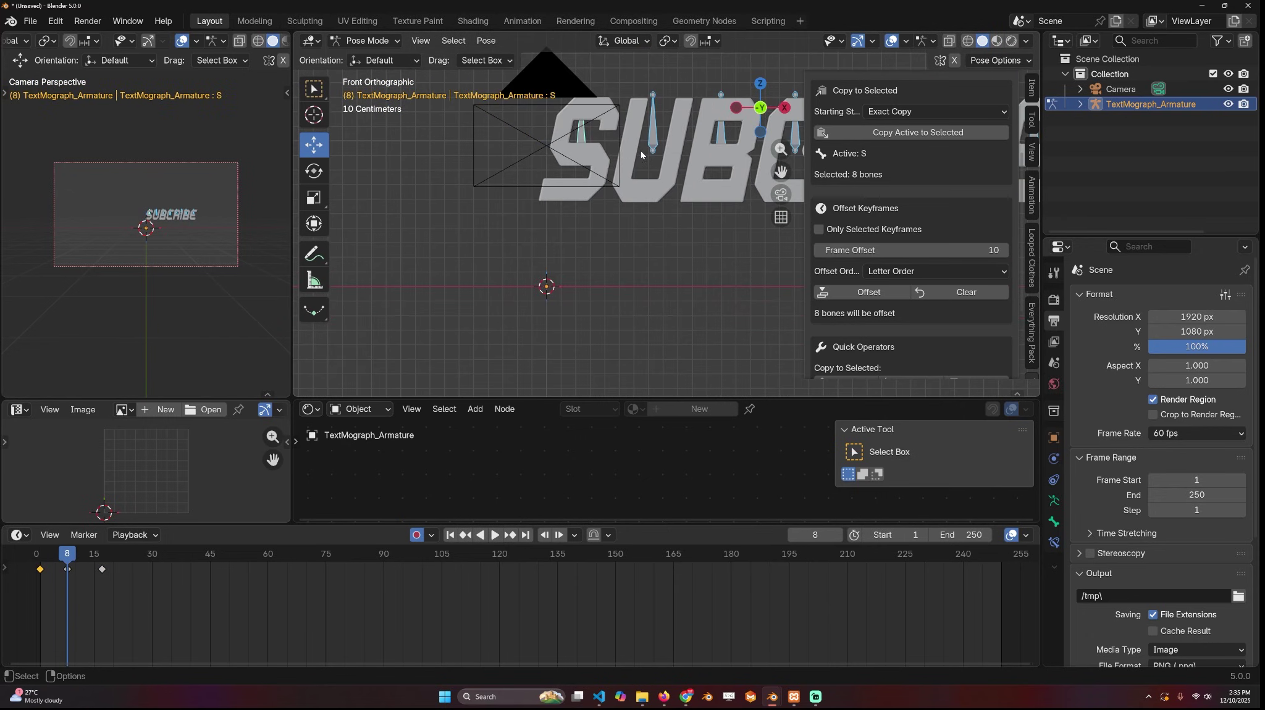
key("r")
left_click(607, 287)
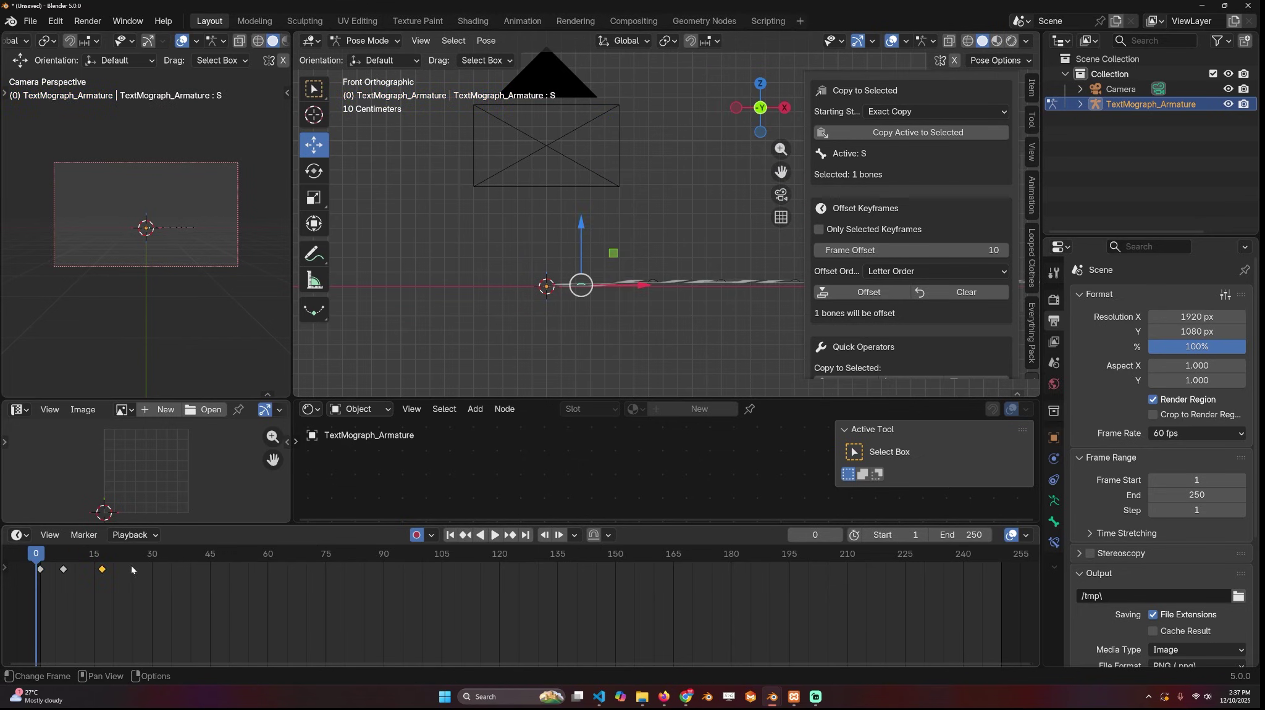
Play the S animation, move its second and third keyframes to frames 13 and 23, and replay it.
key("space")
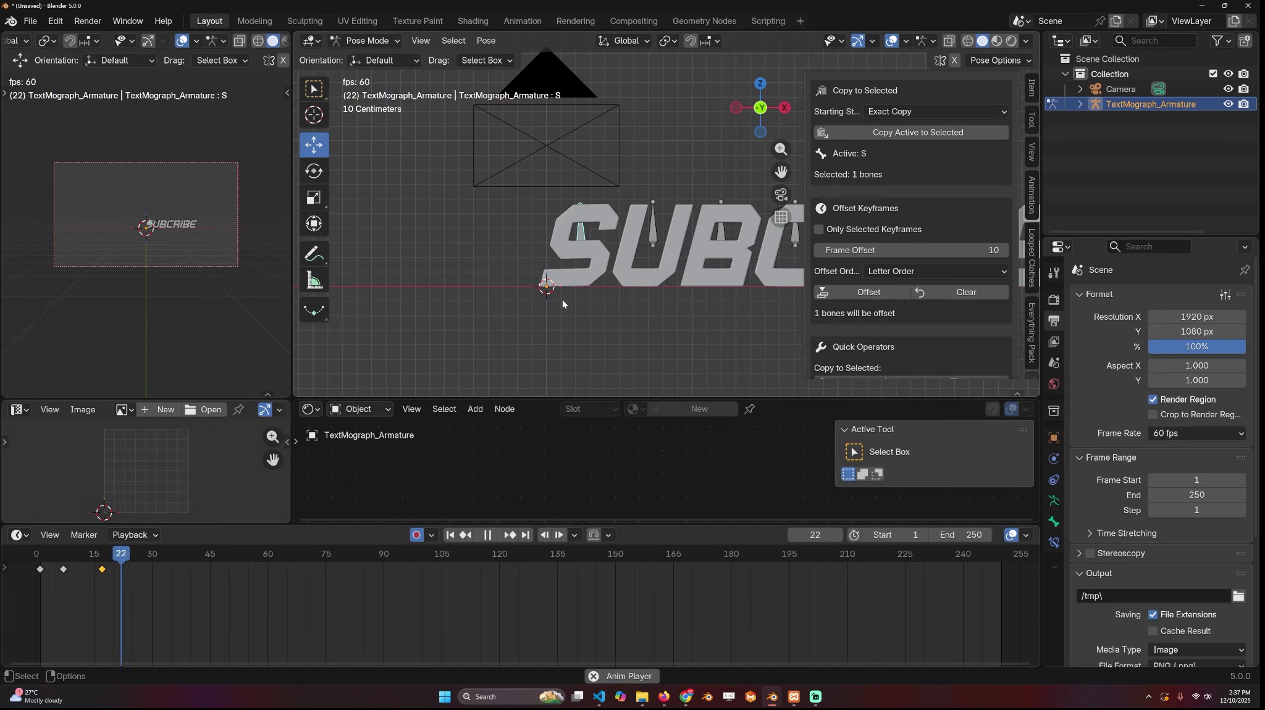
key("Escape")
left_click_drag(50, 600, 137, 555)
key("g")
left_click(159, 573)
key("space")
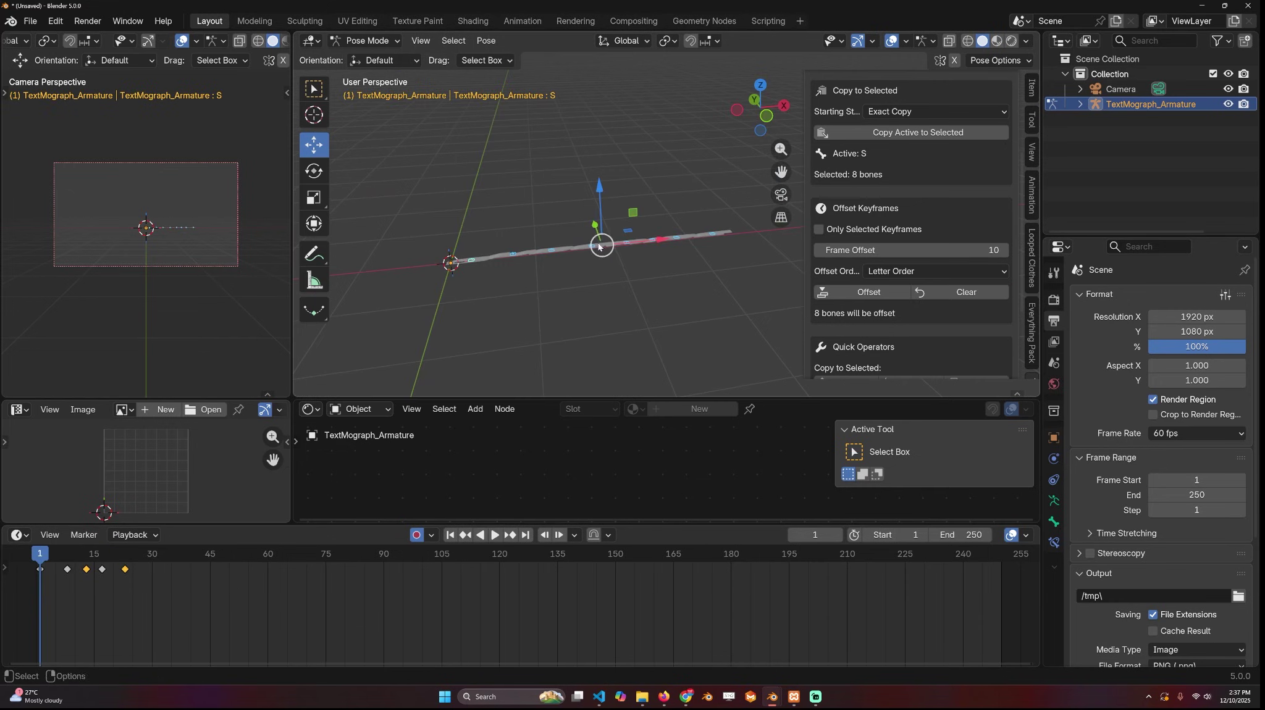
Delete all keyframes from the seven letter bones other than the S and play the animation.
left_click(510, 182)
left_click_drag(509, 183, 773, 292)
key("x")
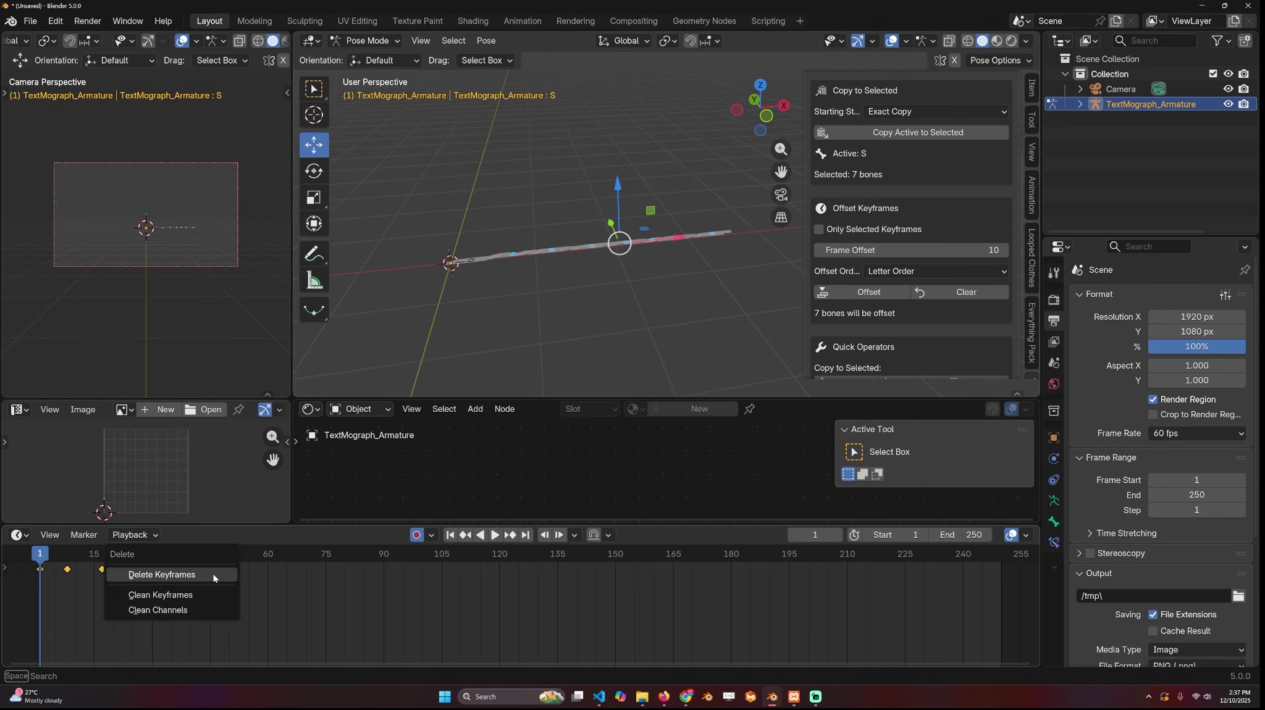
left_click(212, 577)
key("space")
key("Escape")
key("space")
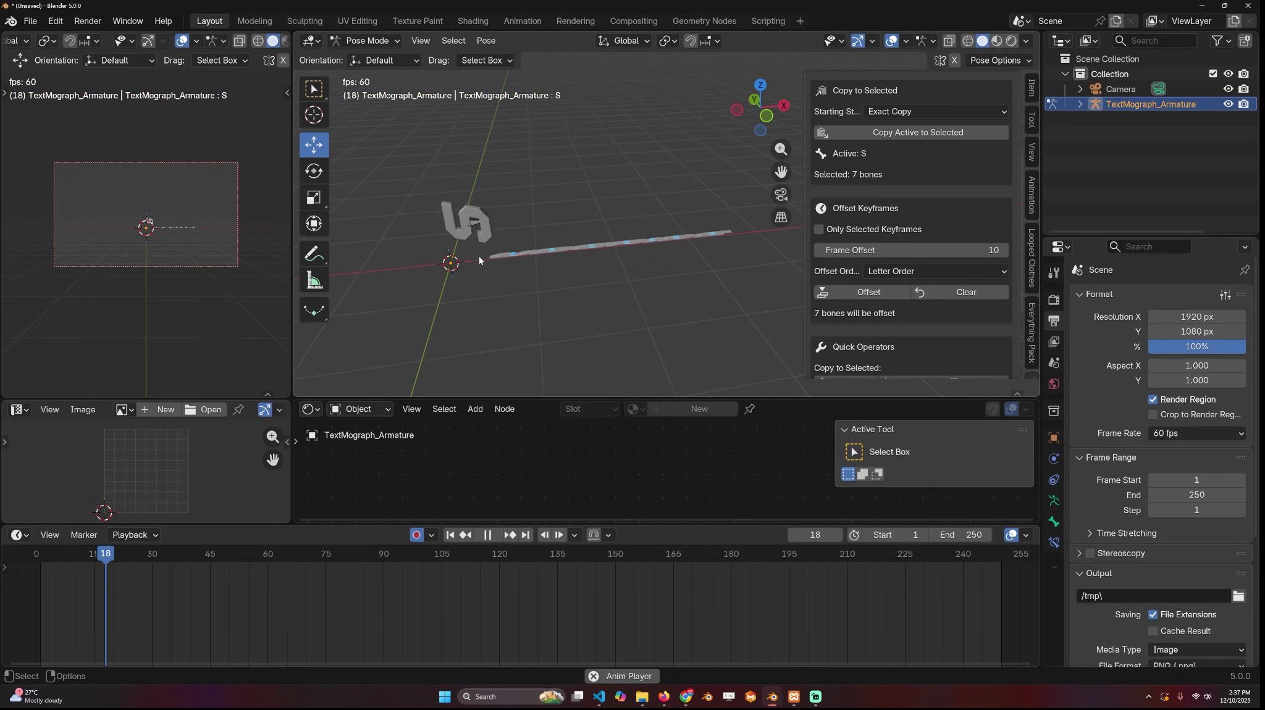
key("Escape")
Add the S bone to the selection as active, copy its animation to the other letters as Exact Copy, and play it in camera view.
left_click(471, 260, "shift")
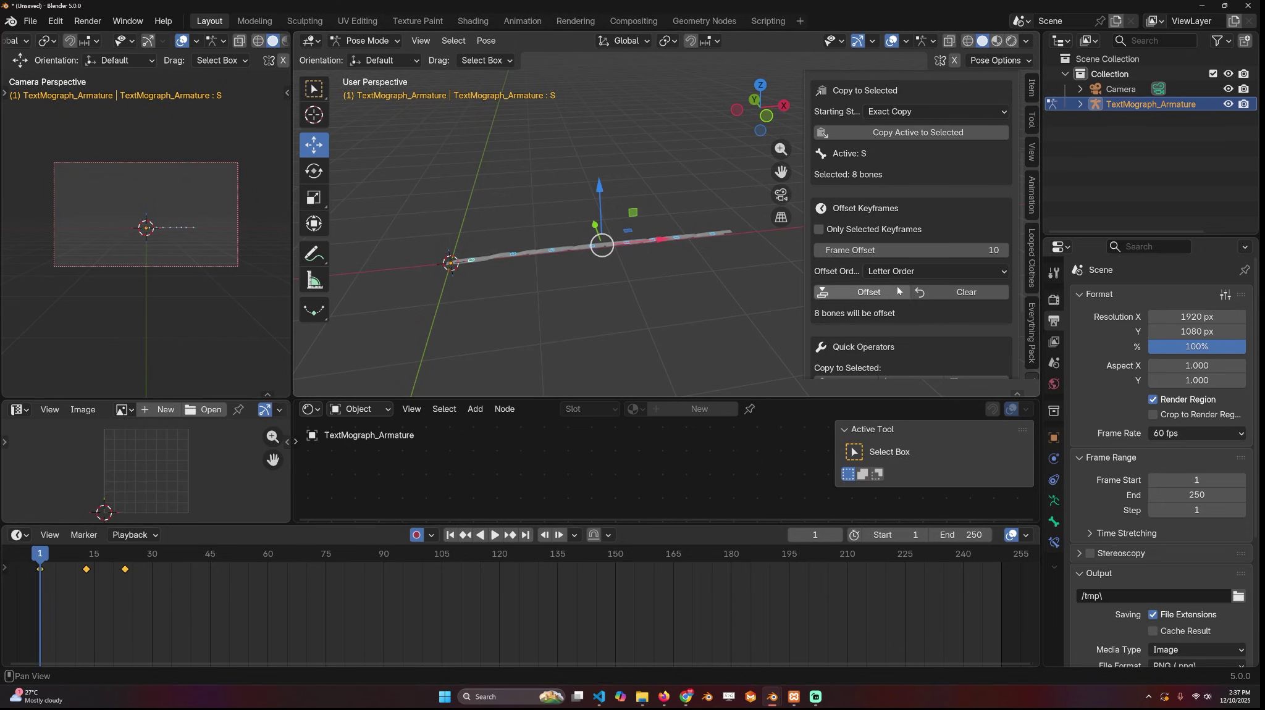
scroll(947, 148, "up", 5)
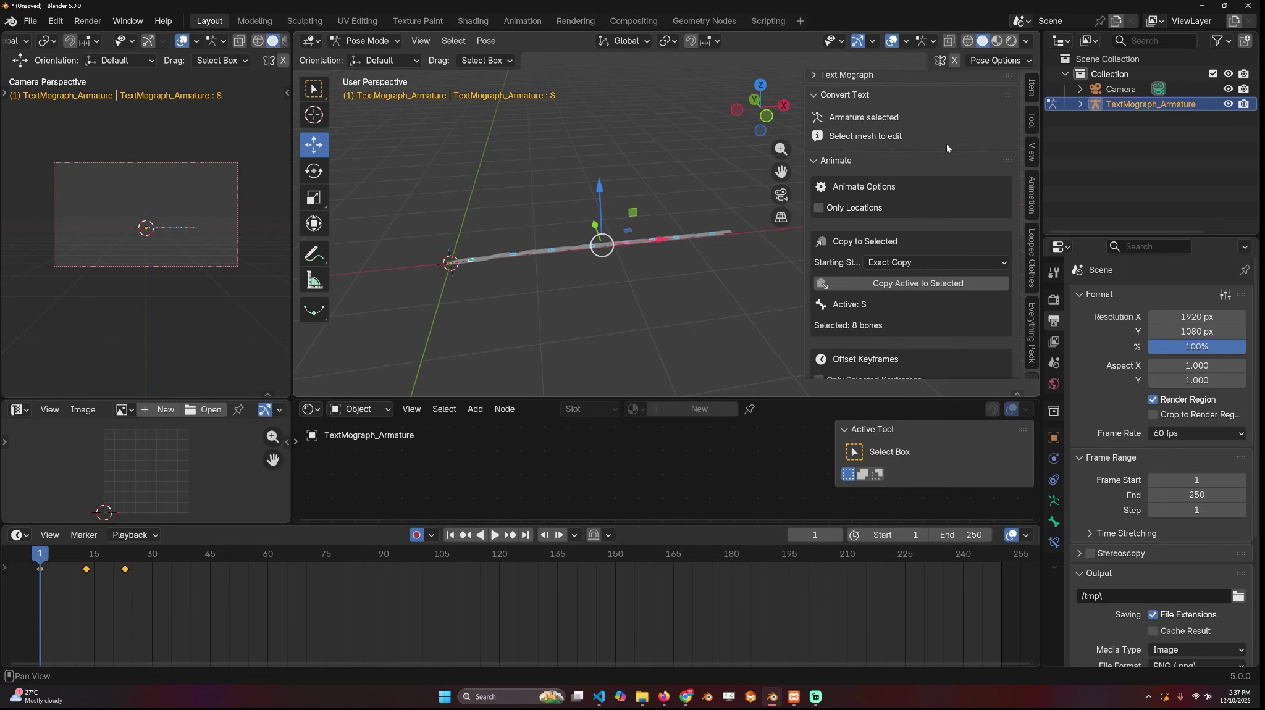
left_click(926, 285)
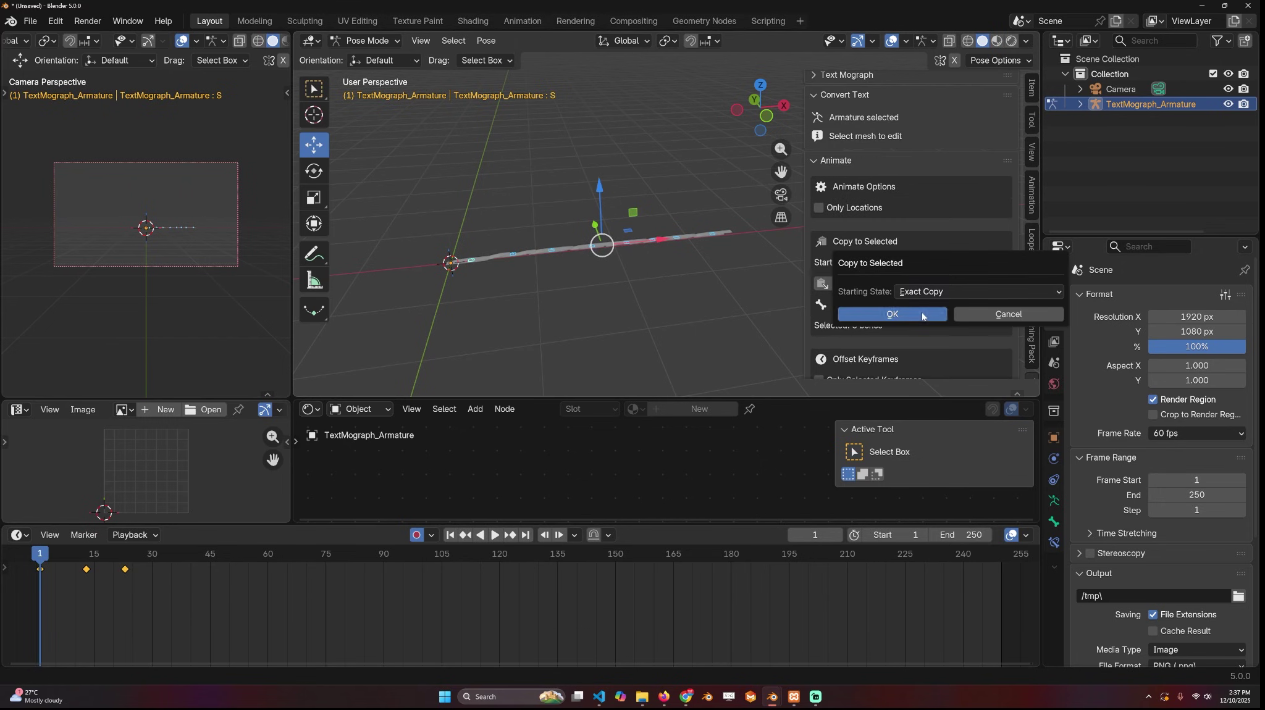
left_click(922, 317)
key("KP_0")
key("space")
key("Escape")
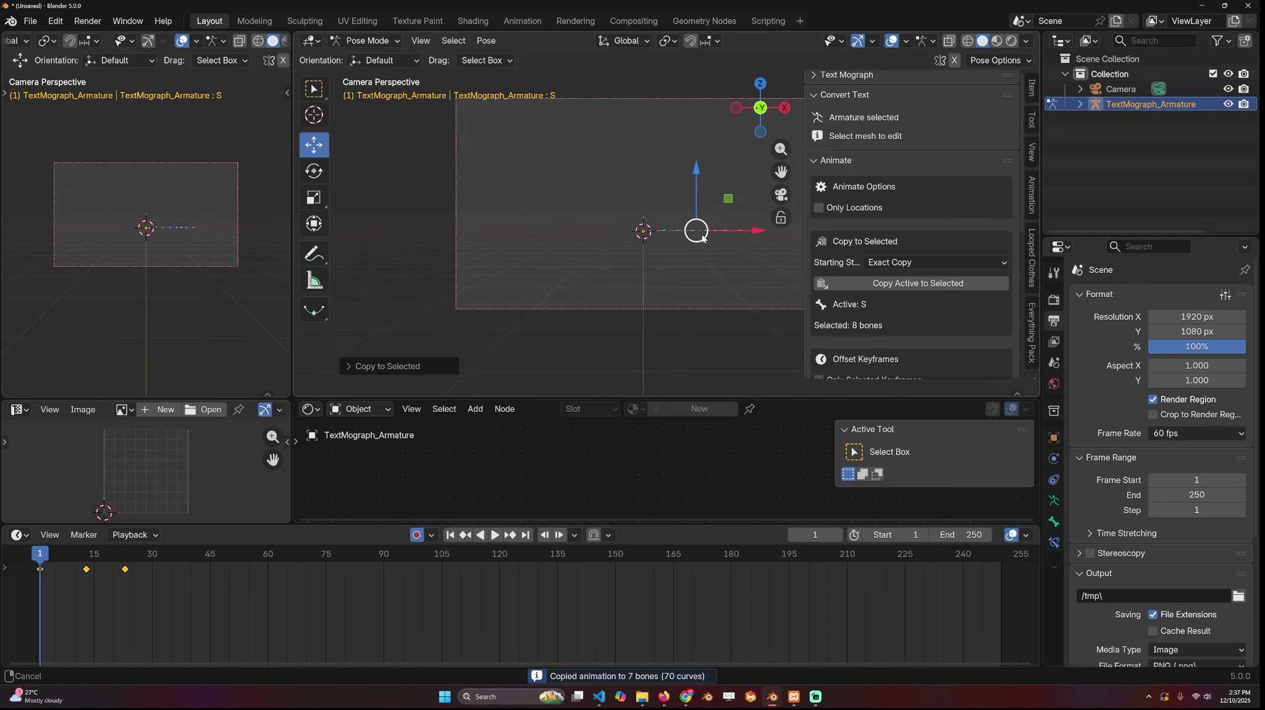
Offset the keyframes of all letter bones by 10 frames in Random order and play the animation.
scroll(703, 239, "up", 4)
scroll(905, 357, "down", 5)
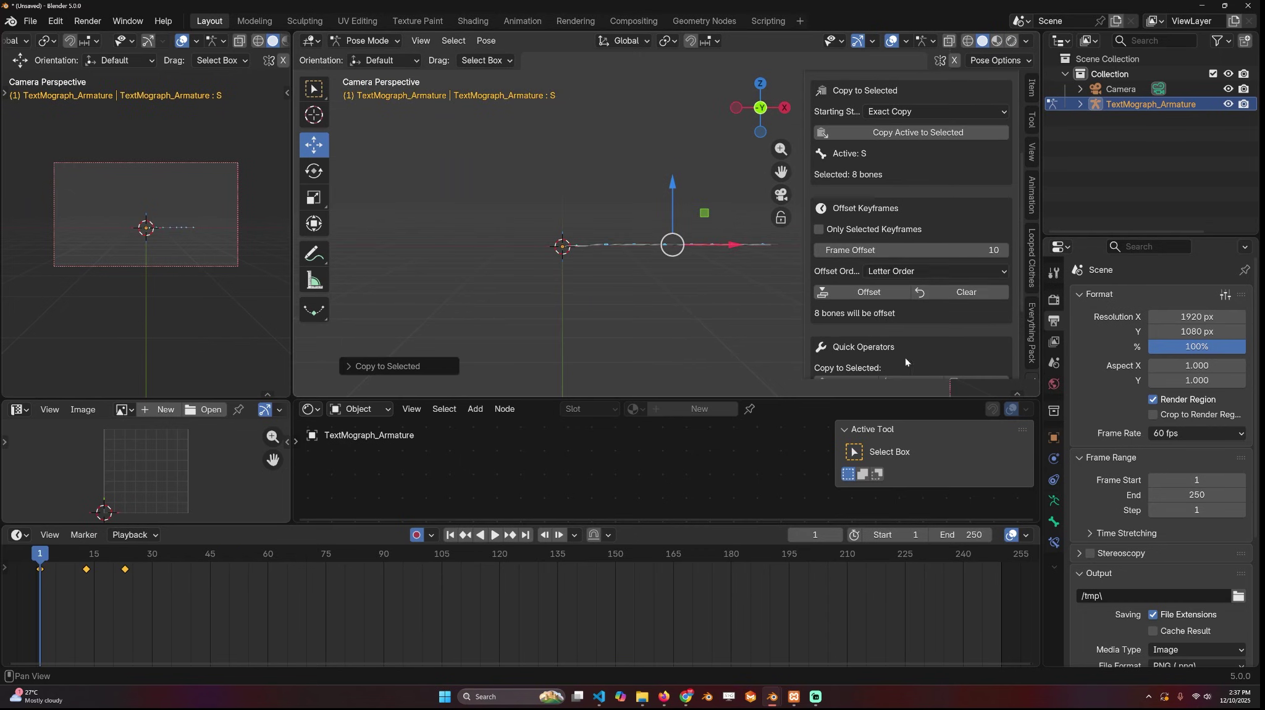
left_click(926, 275)
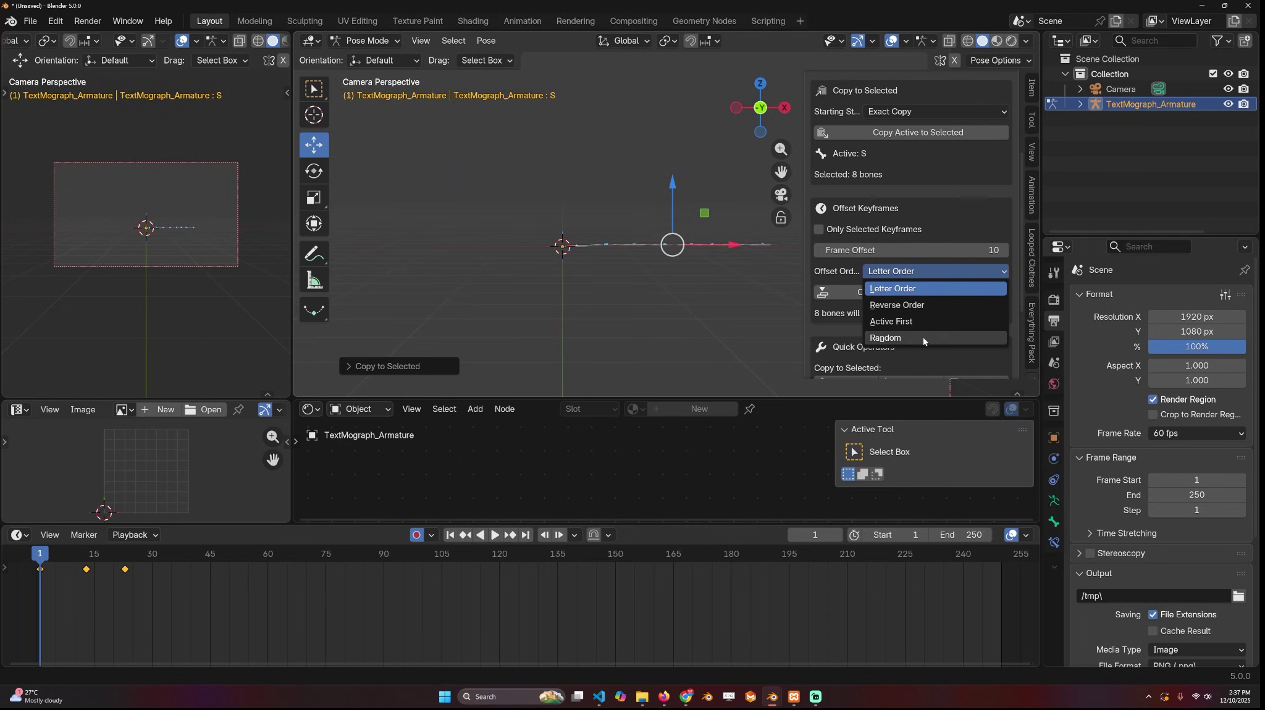
left_click(926, 338)
left_click(868, 313)
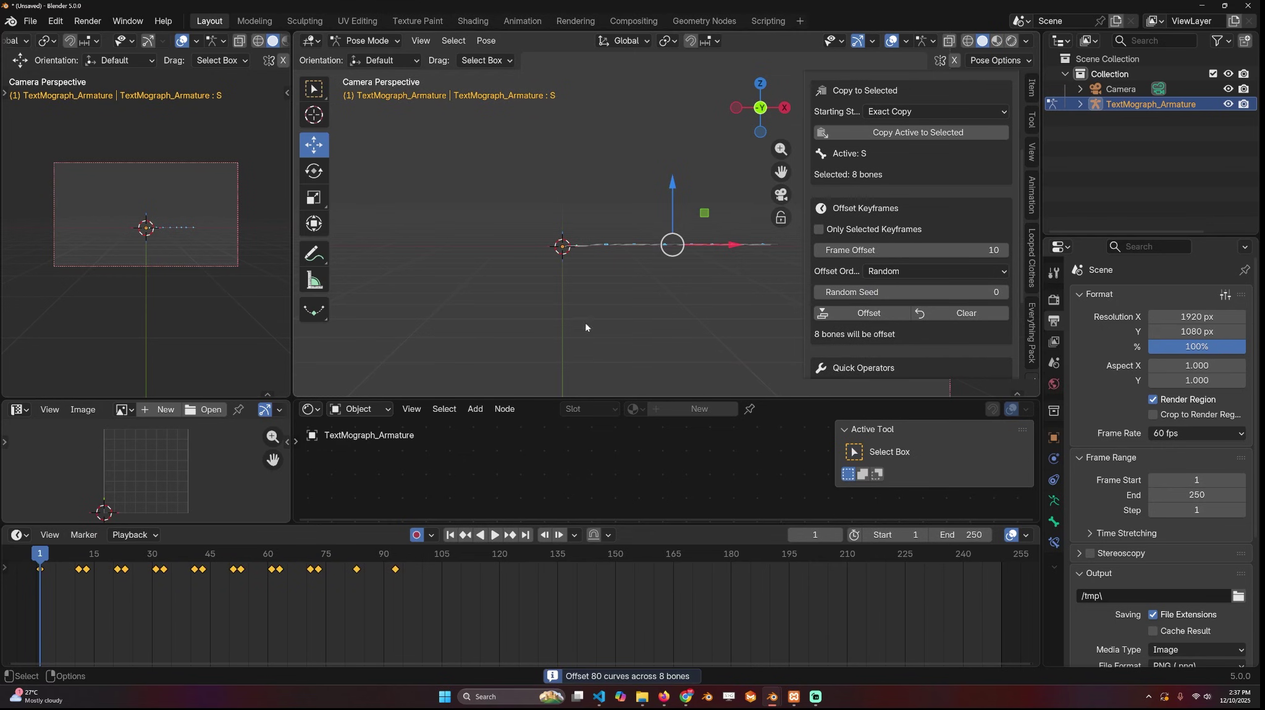
key("space")
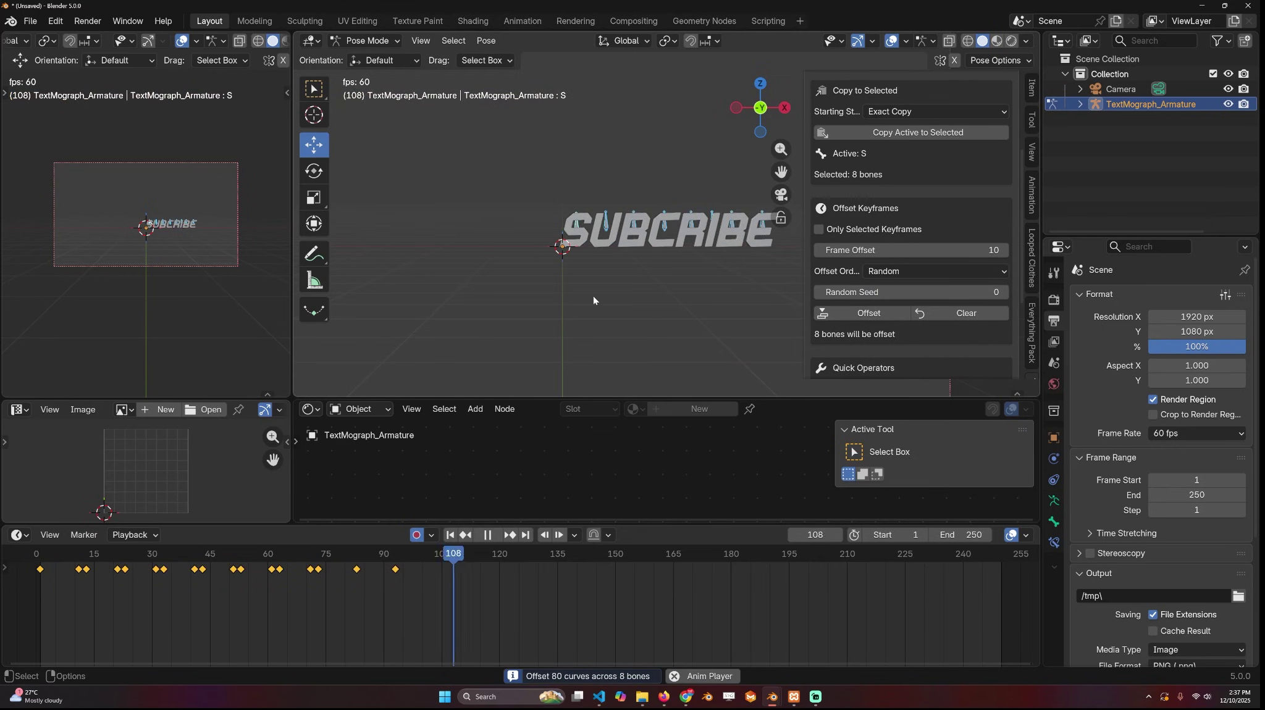
key("shift+Left")
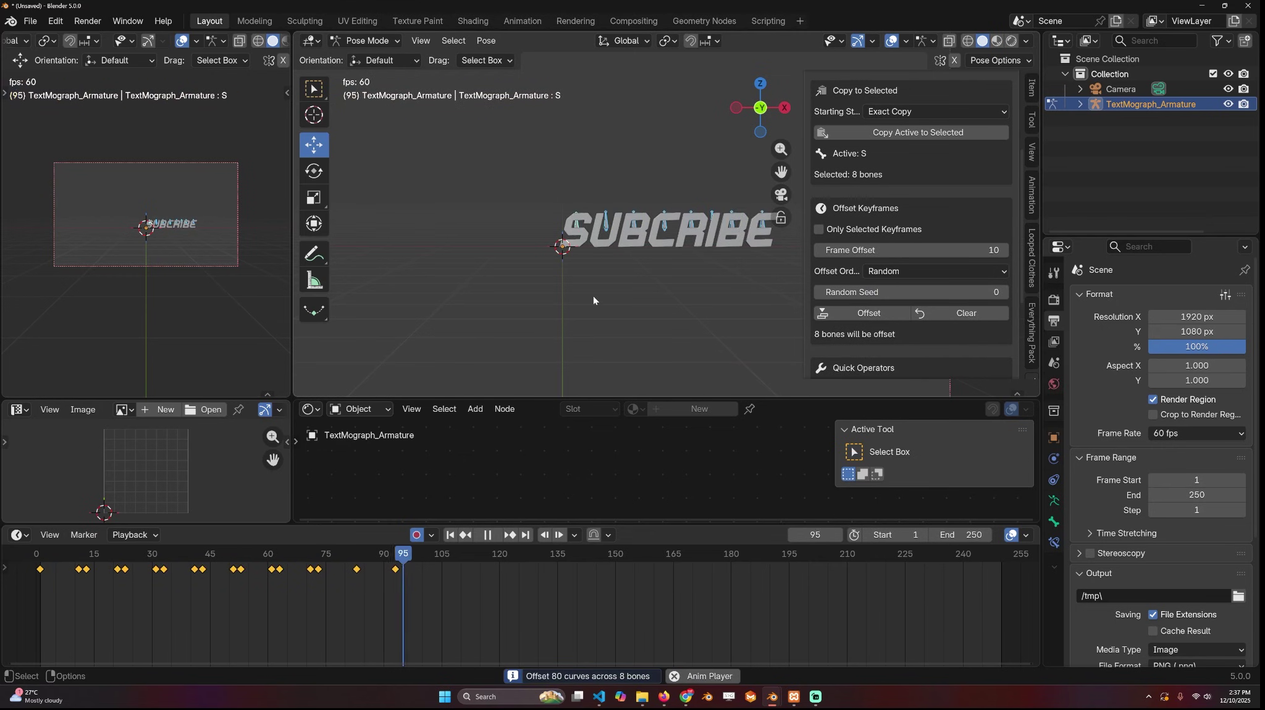
key("Escape")
Clear the random offsets, offset all letter bones by 10 frames in Reverse Order and play the animation.
left_click(967, 314)
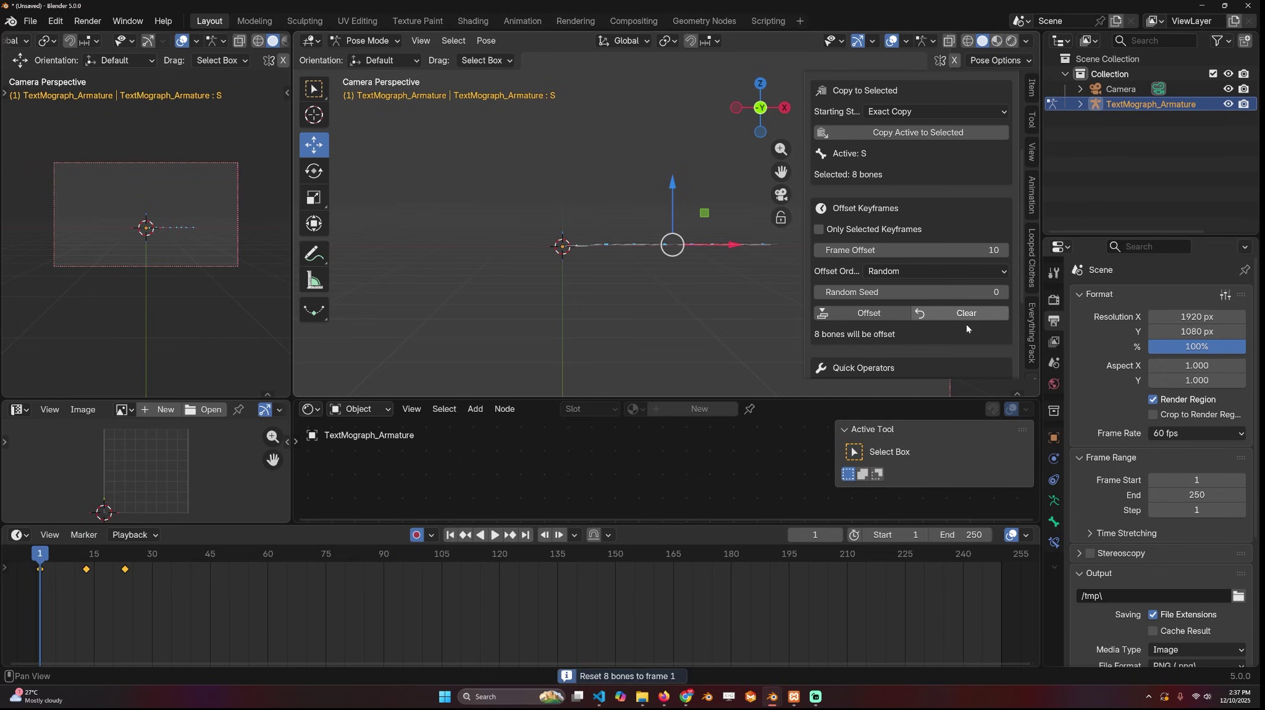
left_click(956, 271)
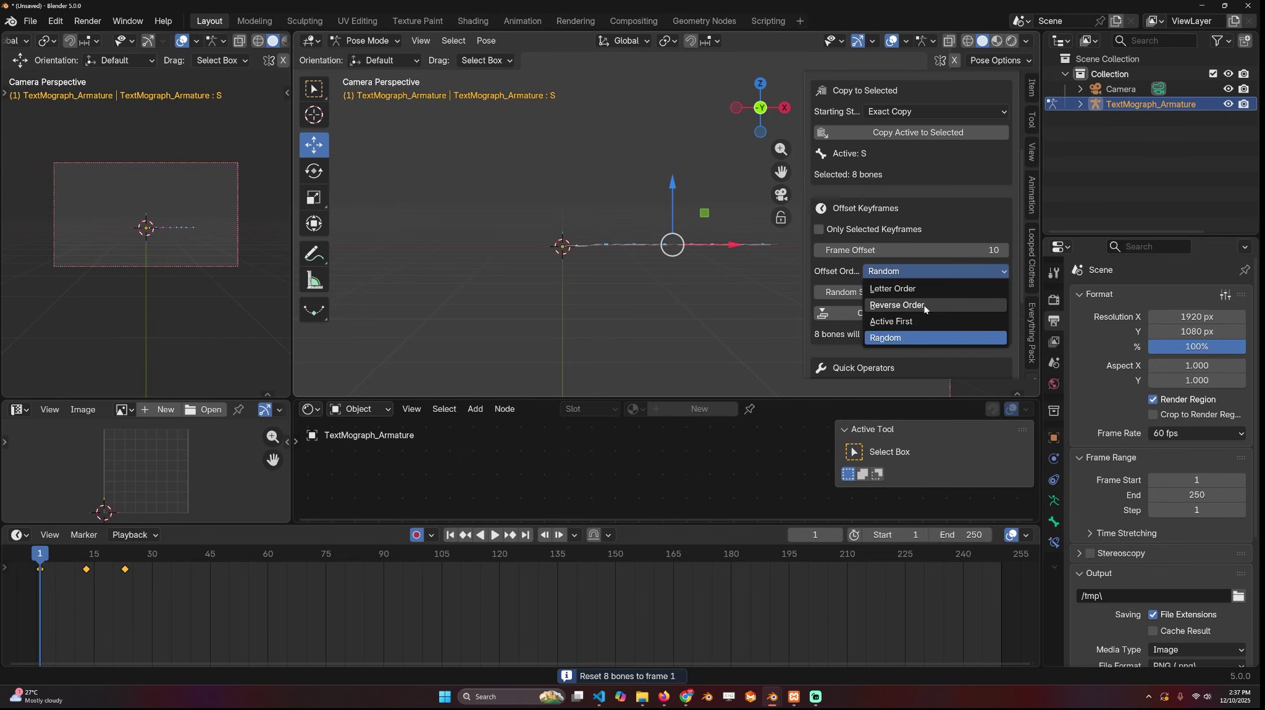
left_click(924, 306)
left_click(859, 293)
key("space")
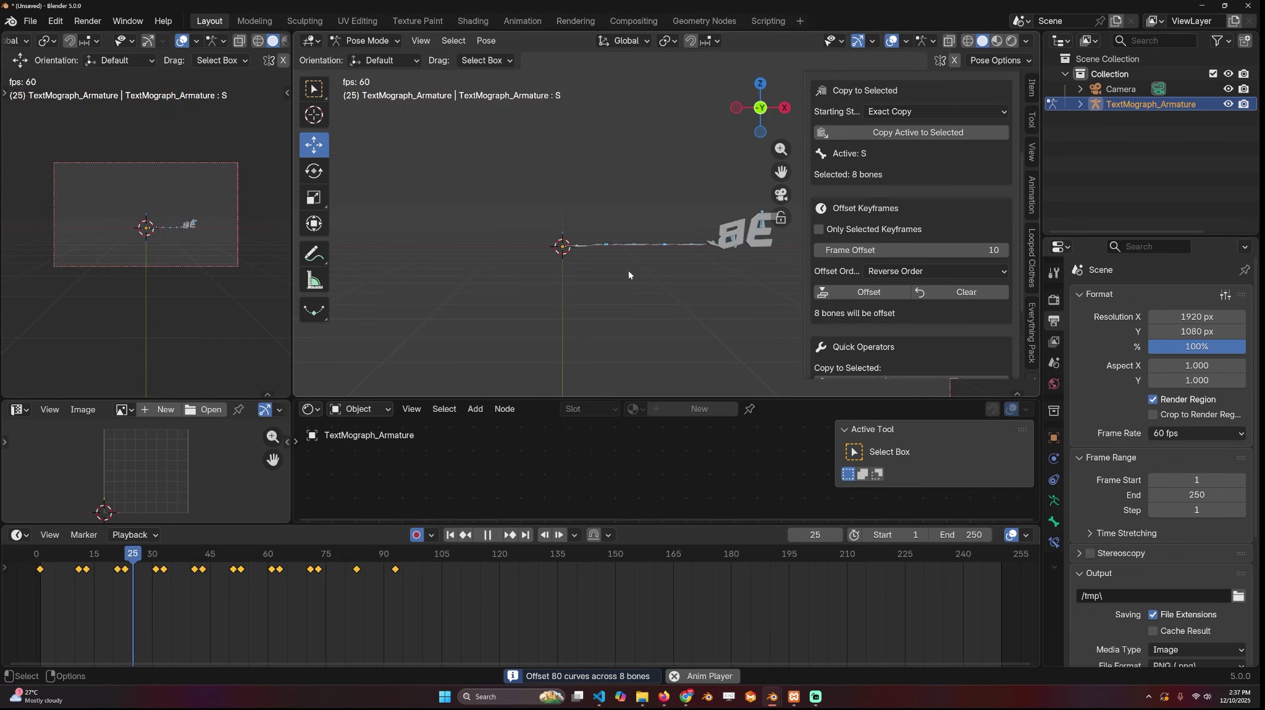
key("Escape")
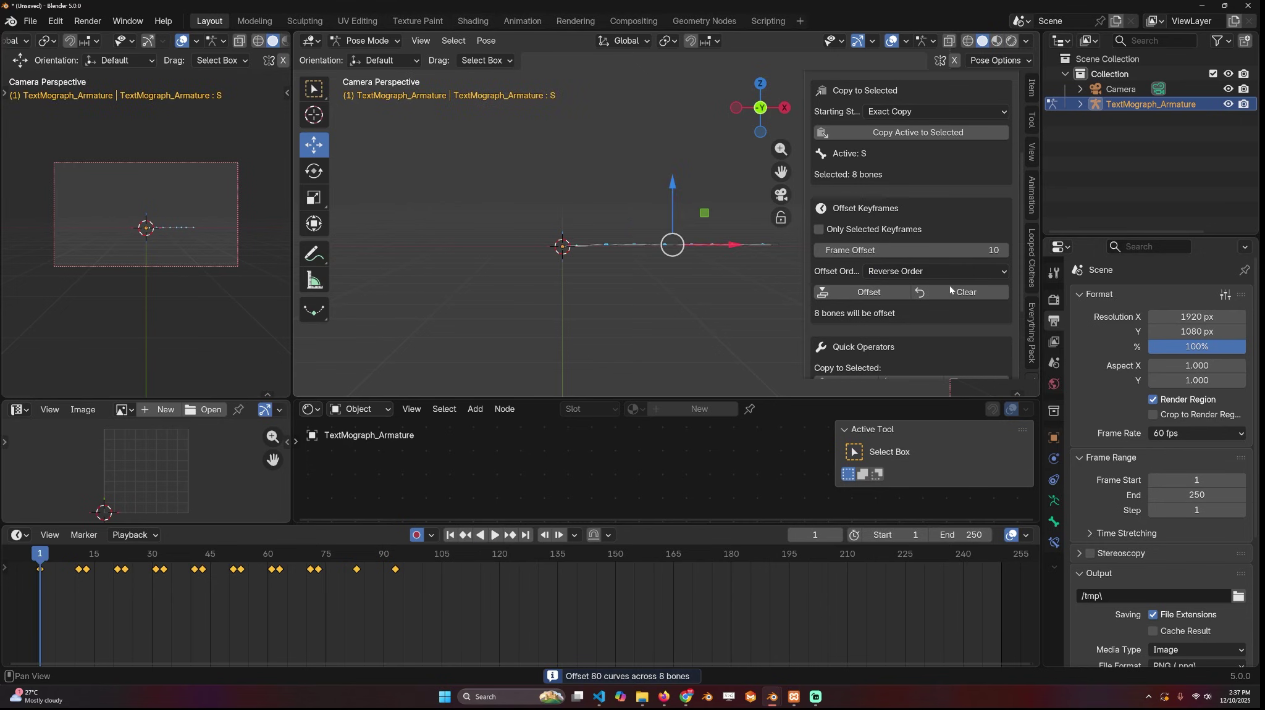
Clear the reverse offsets, offset all letter bones by 10 frames in Letter Order and play the animation.
left_click(931, 287)
left_click(933, 272)
left_click(847, 289)
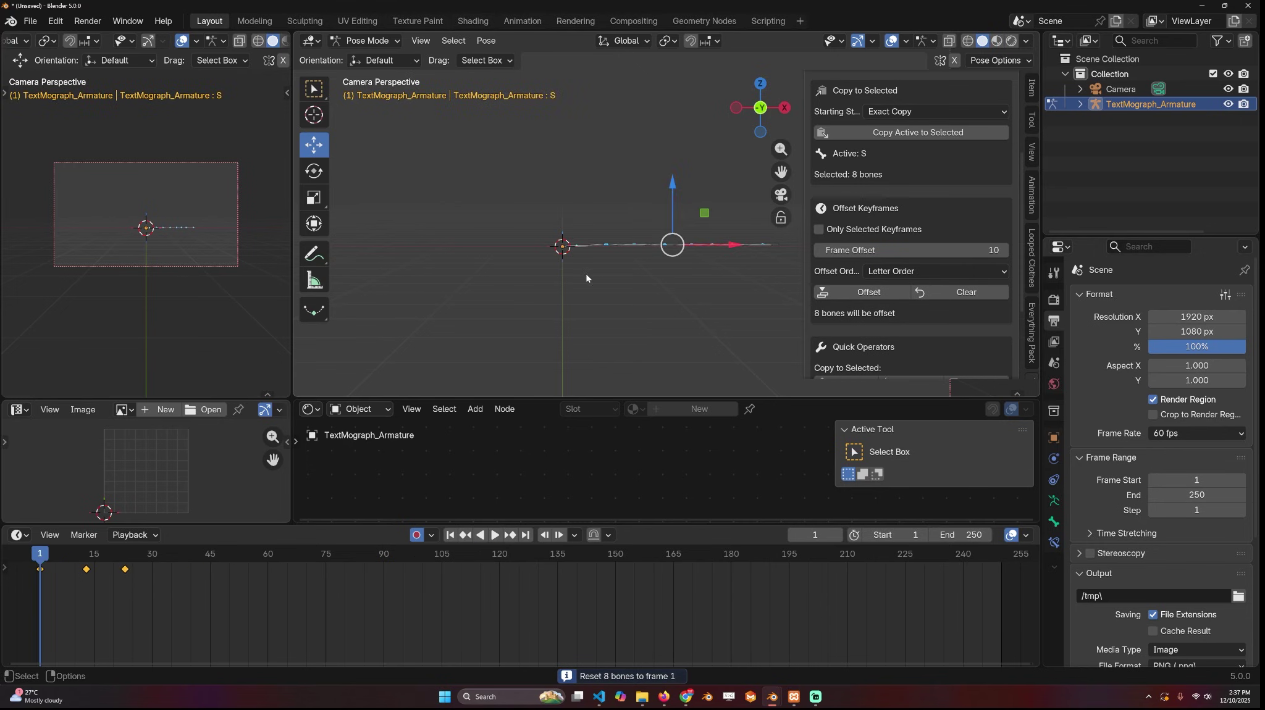
left_click(869, 292)
key("space")
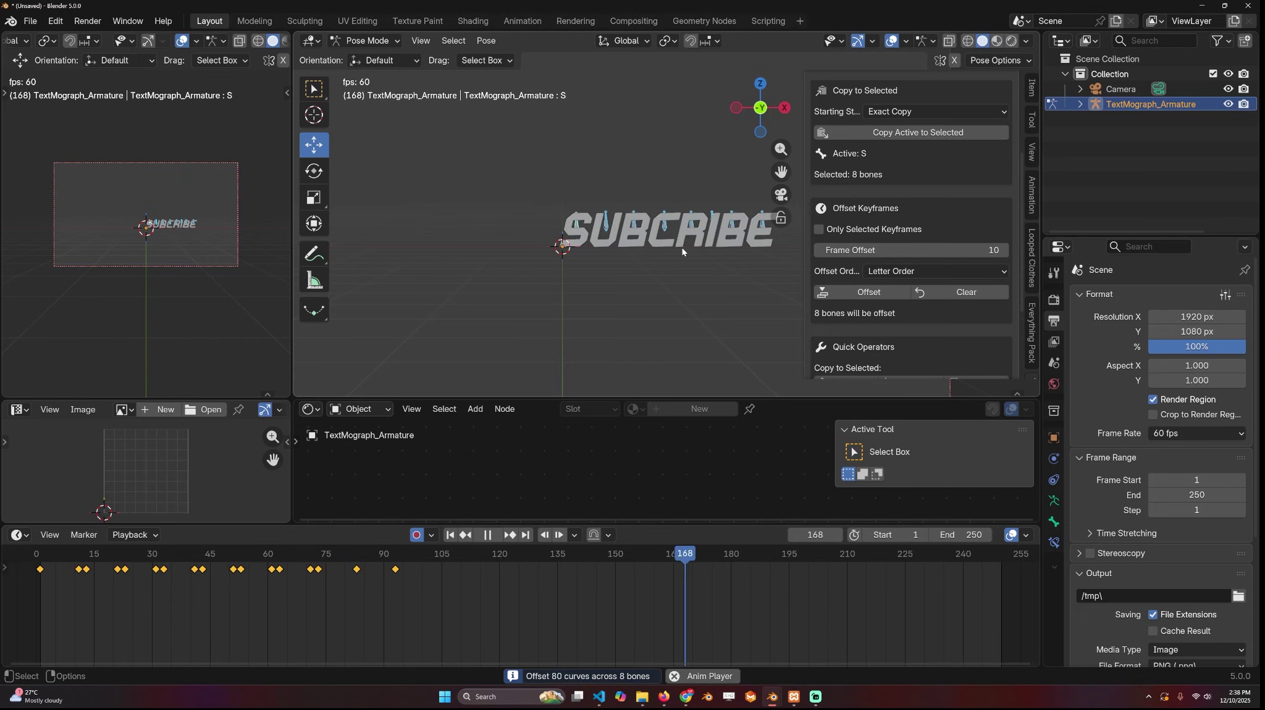
middle_click_drag(682, 248, 591, 254, "shift")
key("Escape")
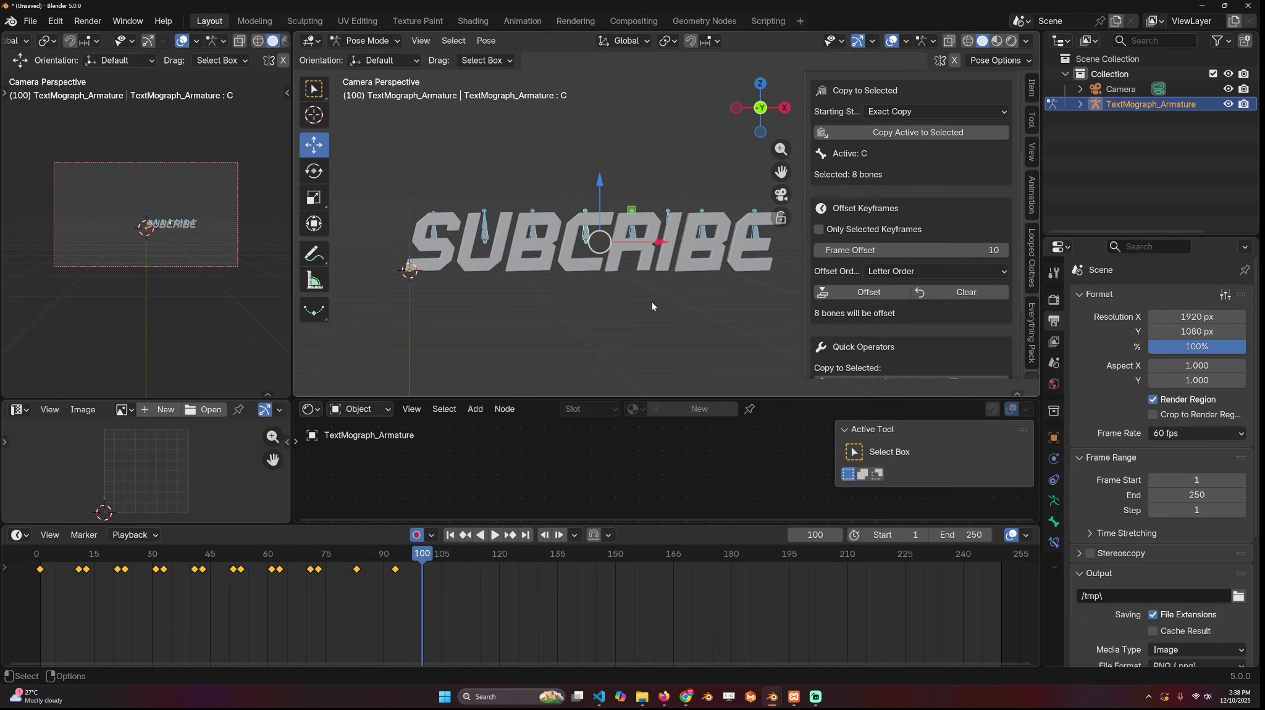
Delete all keyframes of the letter bones and return to frame 1 in front view.
key("x")
left_click(383, 581)
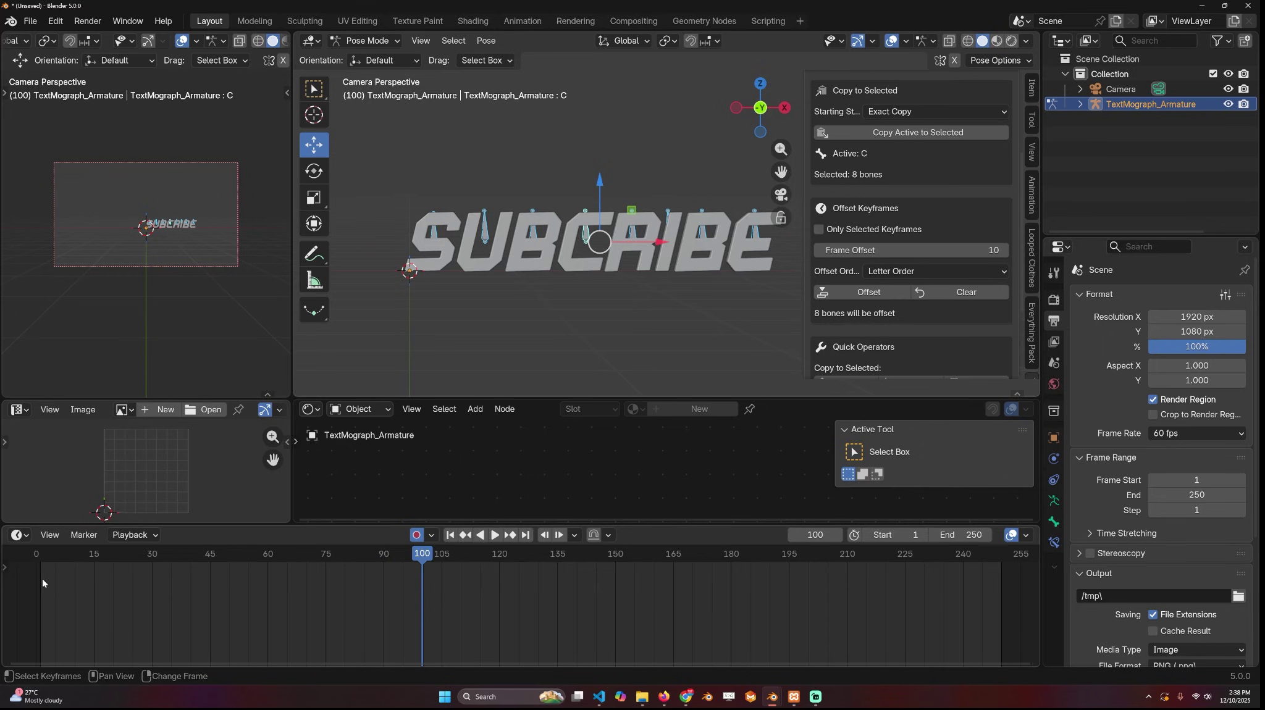
key("shift+Left")
key("KP_1")
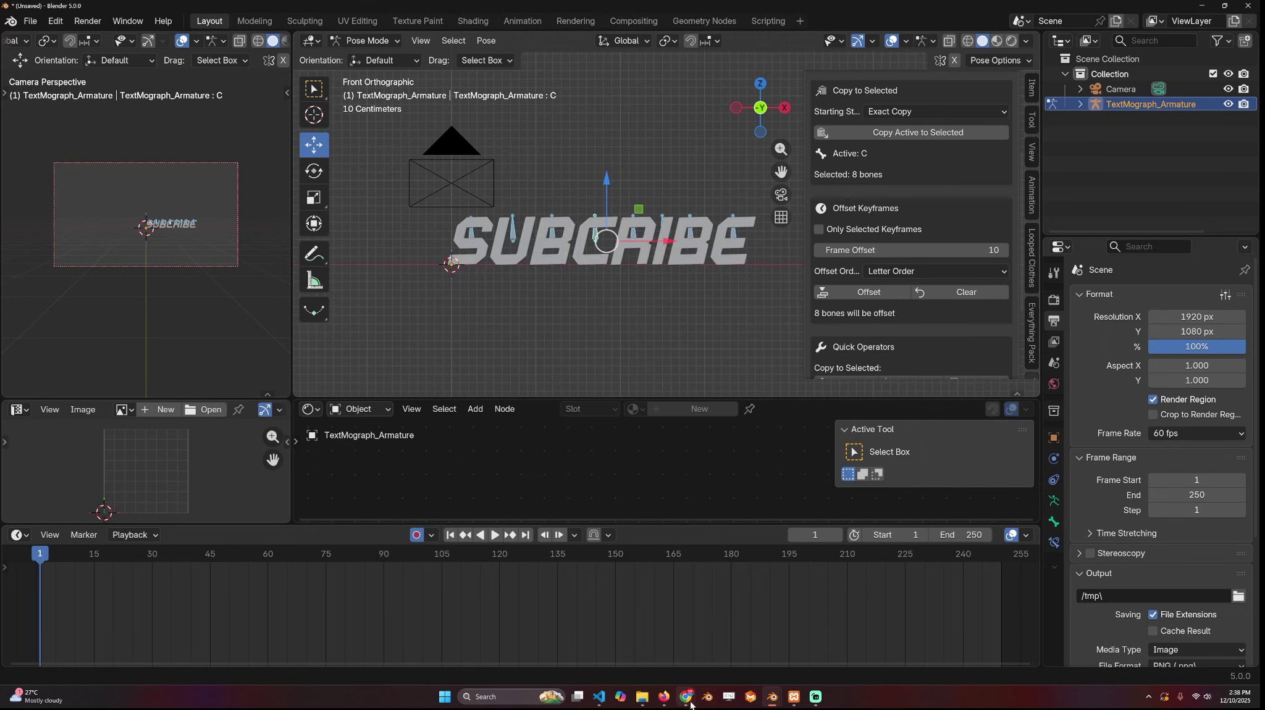
Switch to Chrome and bring up the YouTube tutorial on smooth text animation in After Effects.
mouse_move(690, 704)
left_click(665, 617)
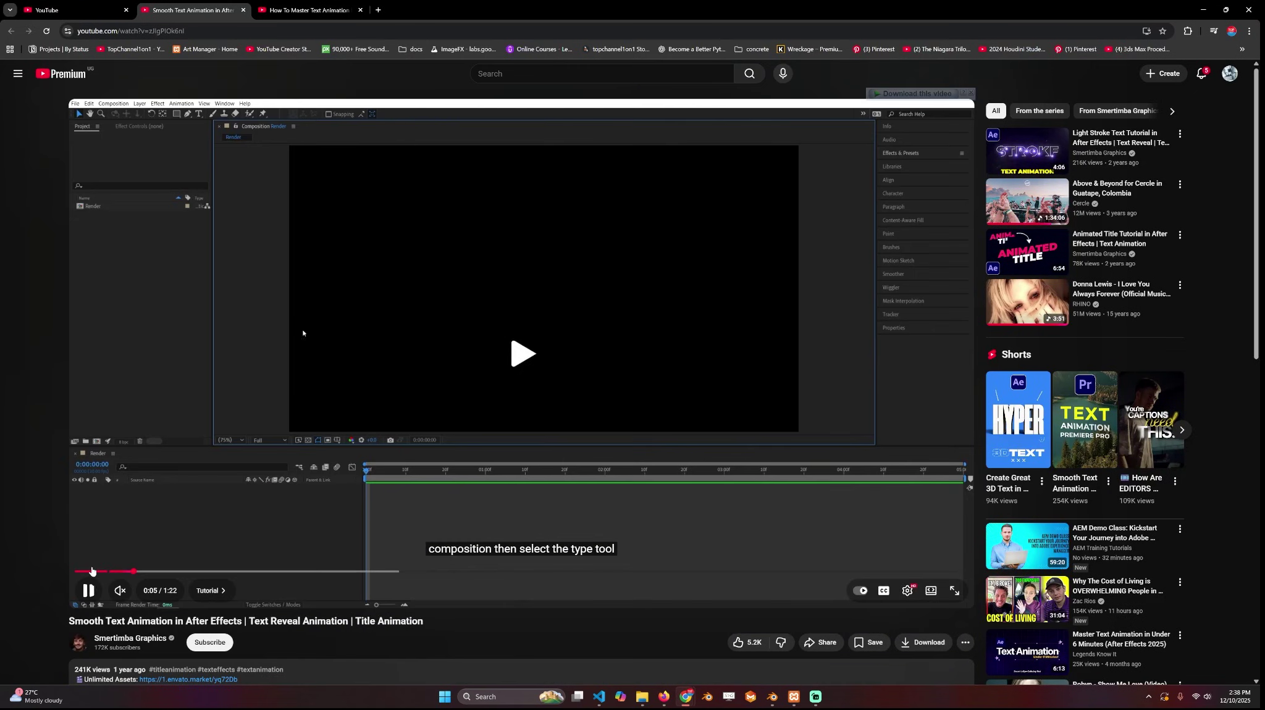